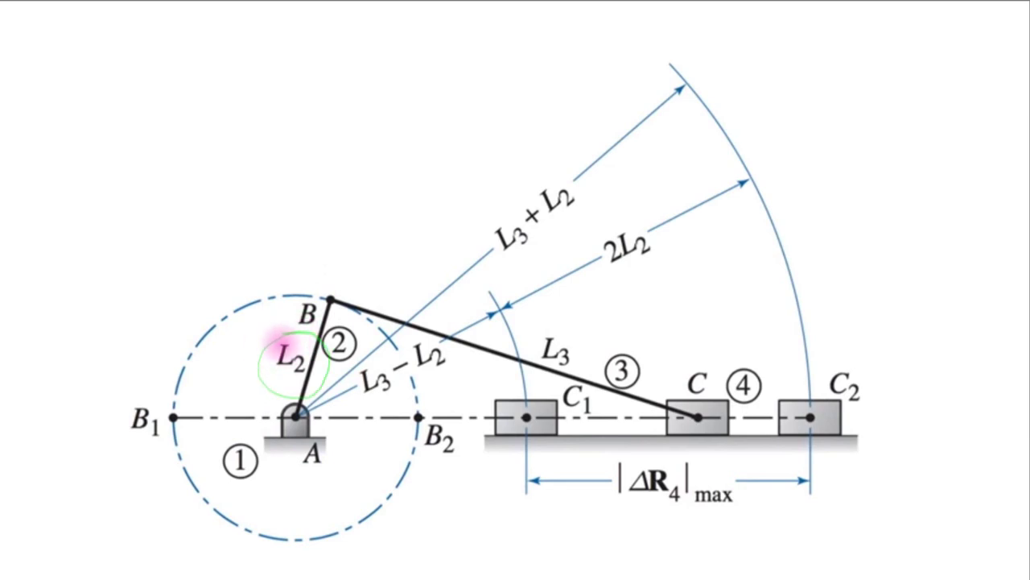
Pen-annotate an arrow marked M from L2, circle L3 with an arrow, and extend the centerline both ways.
{"action": "mouse_move", "coordinate": [299, 325]}
{"action": "left_mouse_down"}
{"action": "mouse_move", "coordinate": [262, 230]}
{"action": "mouse_move", "coordinate": [291, 235]}
{"action": "left_mouse_up"}
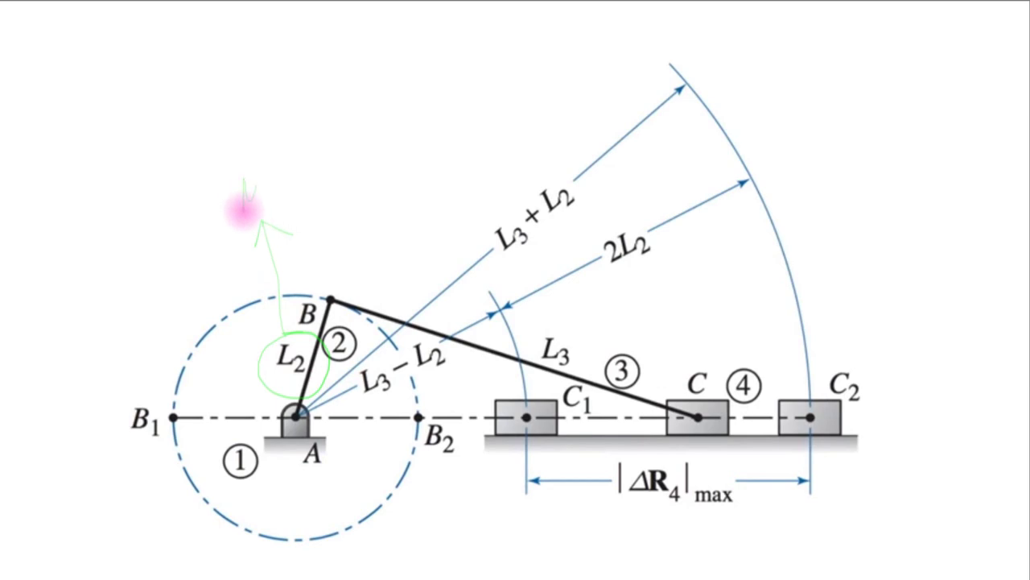
{"action": "left_click_drag", "start_coordinate": [243, 209], "coordinate": [258, 210]}
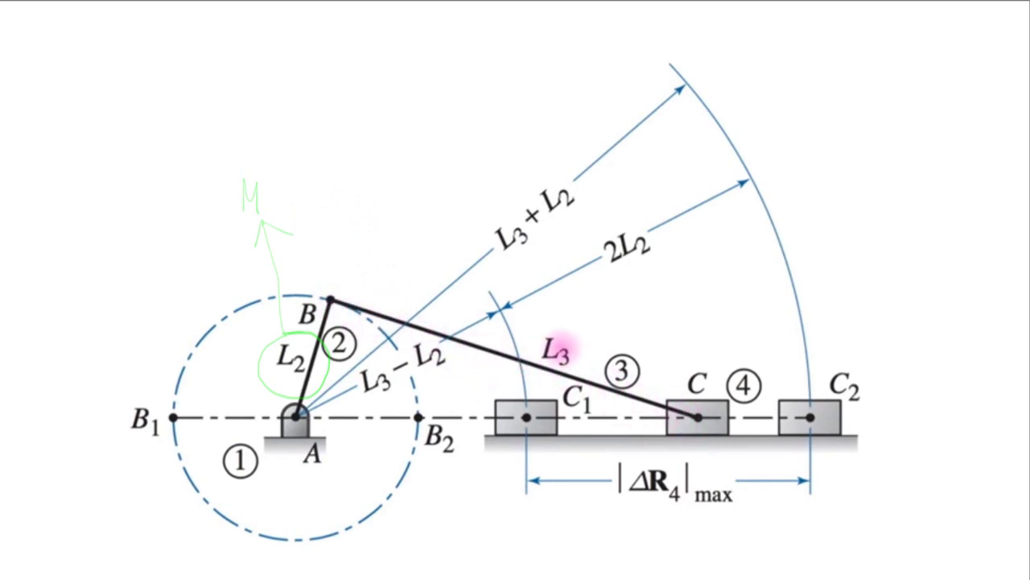
{"action": "mouse_move", "coordinate": [561, 321]}
{"action": "left_mouse_down"}
{"action": "mouse_move", "coordinate": [582, 342]}
{"action": "mouse_move", "coordinate": [805, 172]}
{"action": "mouse_move", "coordinate": [813, 197]}
{"action": "left_mouse_up"}
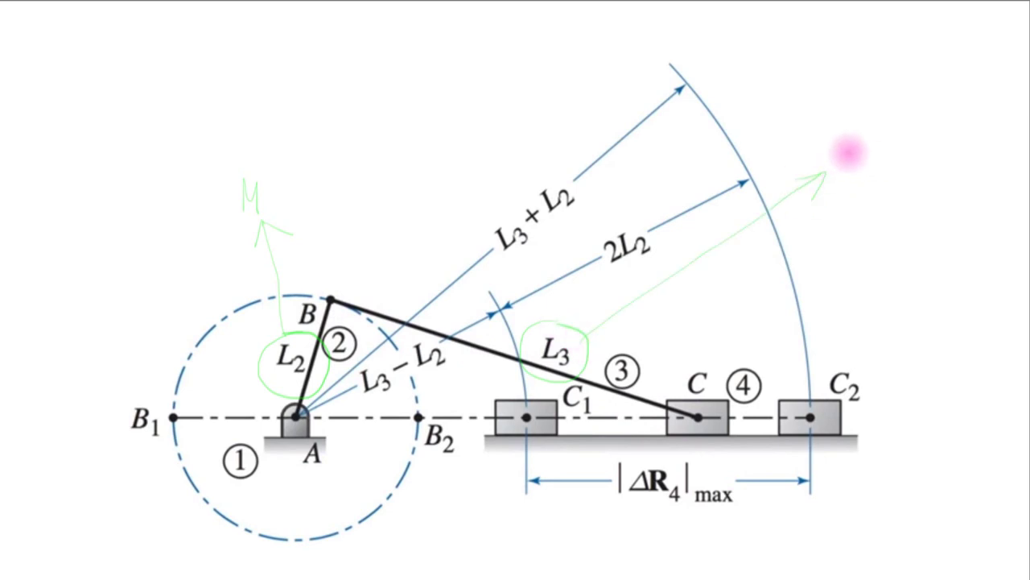
{"action": "left_click_drag", "start_coordinate": [852, 159], "coordinate": [856, 182]}
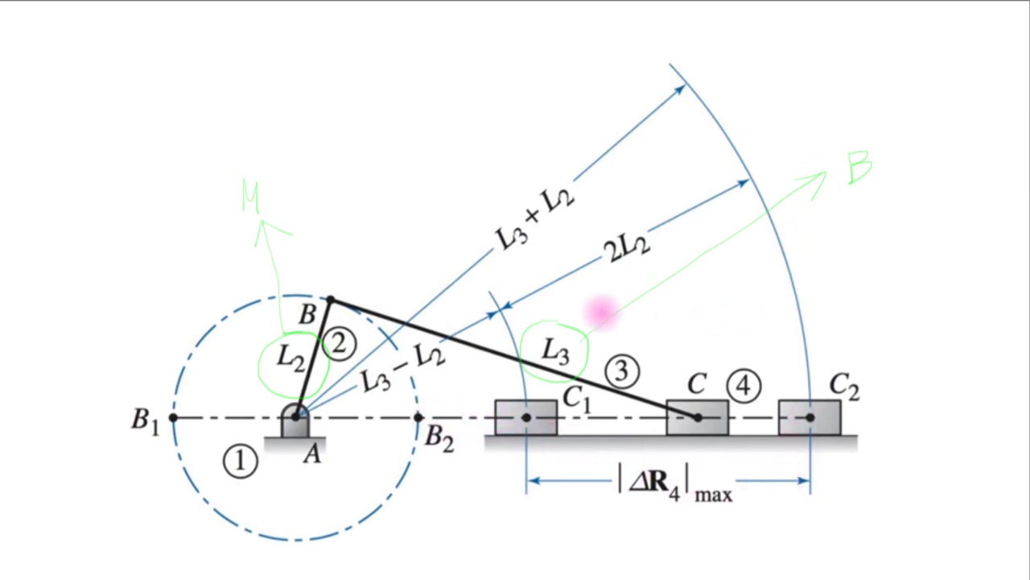
{"action": "left_click_drag", "start_coordinate": [51, 416], "coordinate": [129, 416]}
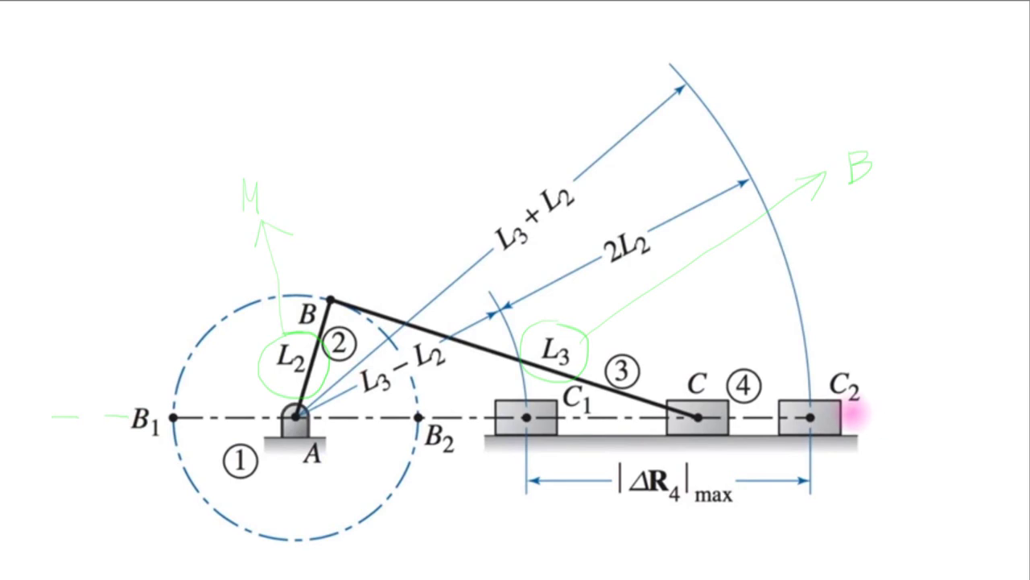
{"action": "left_click_drag", "start_coordinate": [853, 416], "coordinate": [975, 419]}
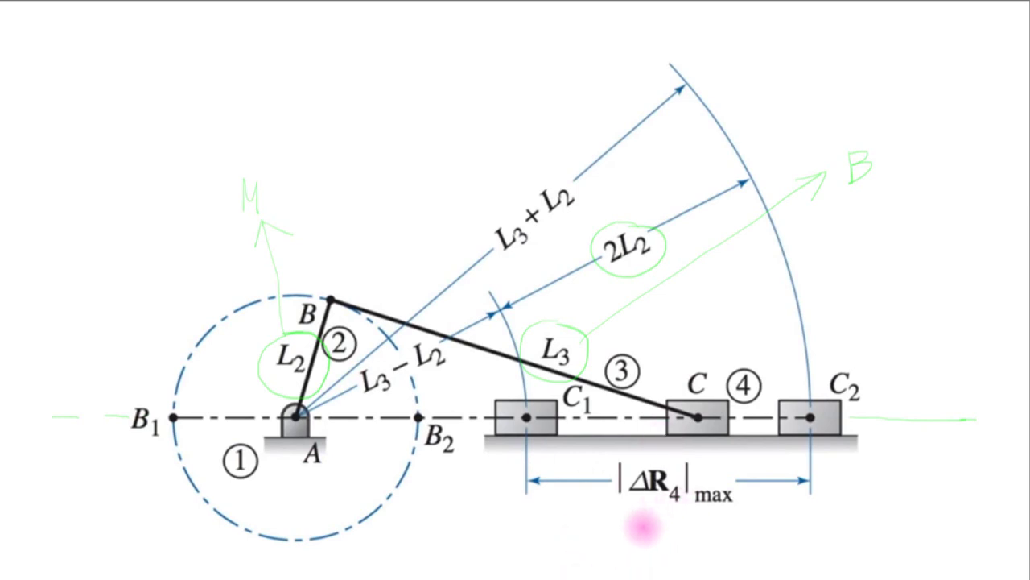
Pen-mark a 200 dimension under ΔR4, an arrow from B labelled 100, and an arrow from L3 labelled X.
{"action": "mouse_move", "coordinate": [649, 520]}
{"action": "left_mouse_down"}
{"action": "mouse_move", "coordinate": [706, 532]}
{"action": "mouse_move", "coordinate": [807, 520]}
{"action": "mouse_move", "coordinate": [811, 546]}
{"action": "left_mouse_up"}
{"action": "left_click_drag", "start_coordinate": [531, 522], "coordinate": [529, 545]}
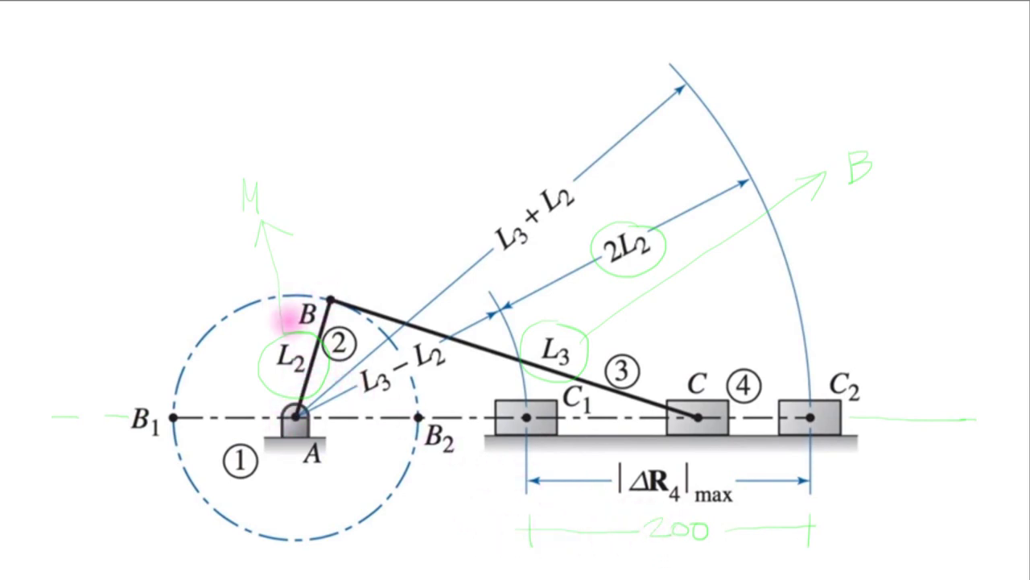
{"action": "left_click_drag", "start_coordinate": [372, 171], "coordinate": [351, 165]}
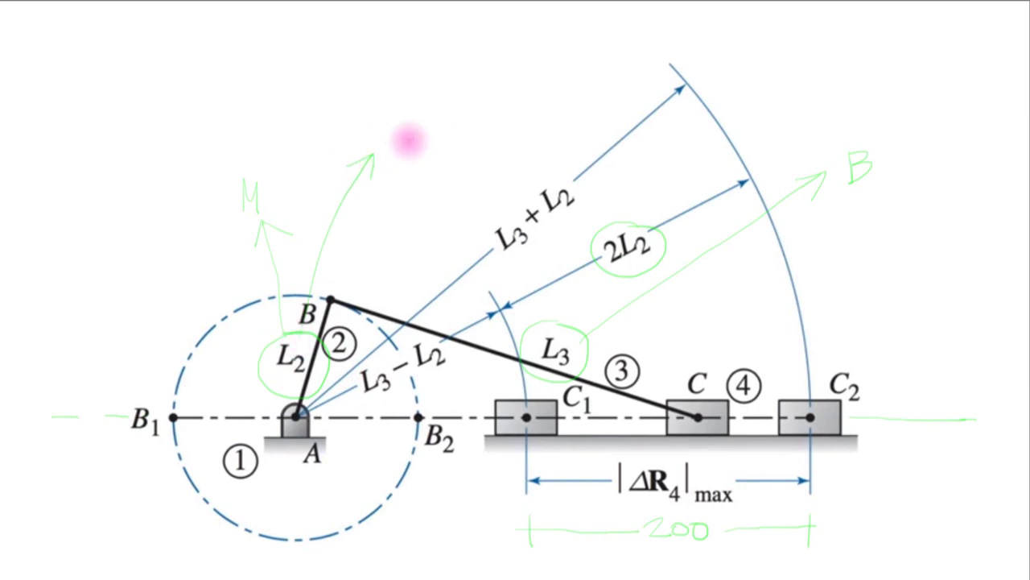
{"action": "left_click_drag", "start_coordinate": [396, 138], "coordinate": [448, 134]}
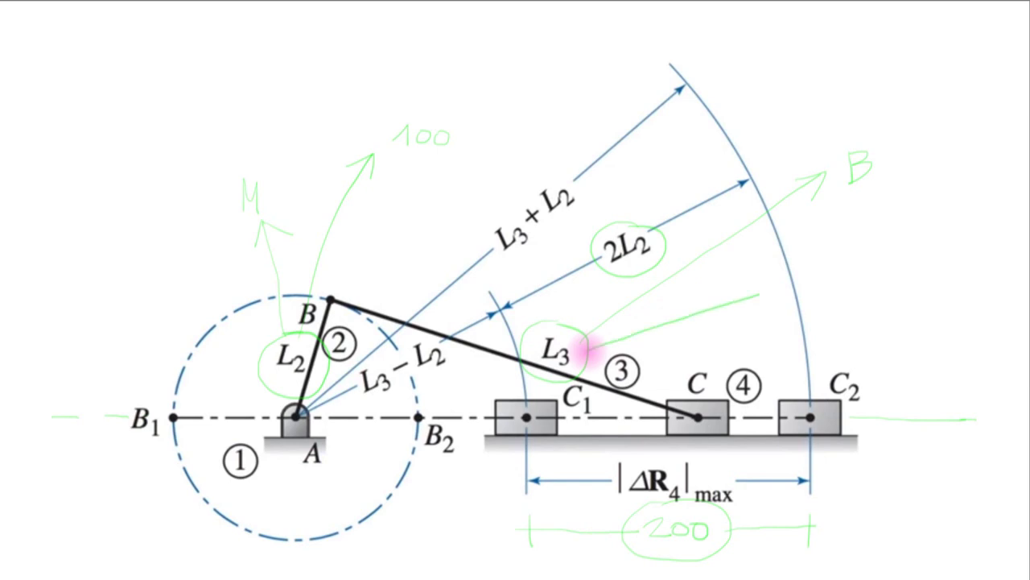
{"action": "mouse_move", "coordinate": [581, 351]}
{"action": "left_mouse_down"}
{"action": "mouse_move", "coordinate": [839, 270]}
{"action": "mouse_move", "coordinate": [825, 288]}
{"action": "left_mouse_up"}
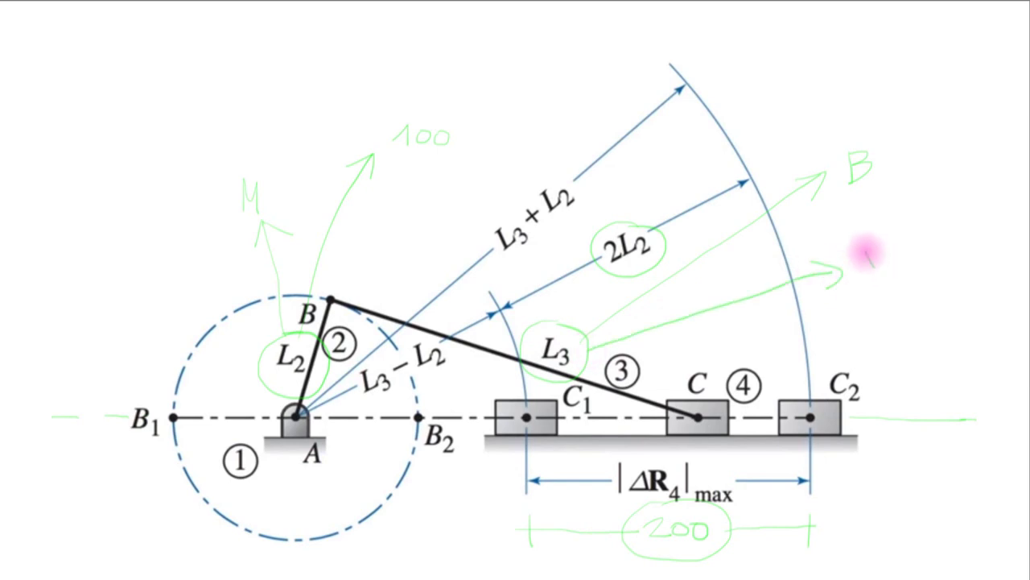
{"action": "left_click_drag", "start_coordinate": [865, 254], "coordinate": [877, 275]}
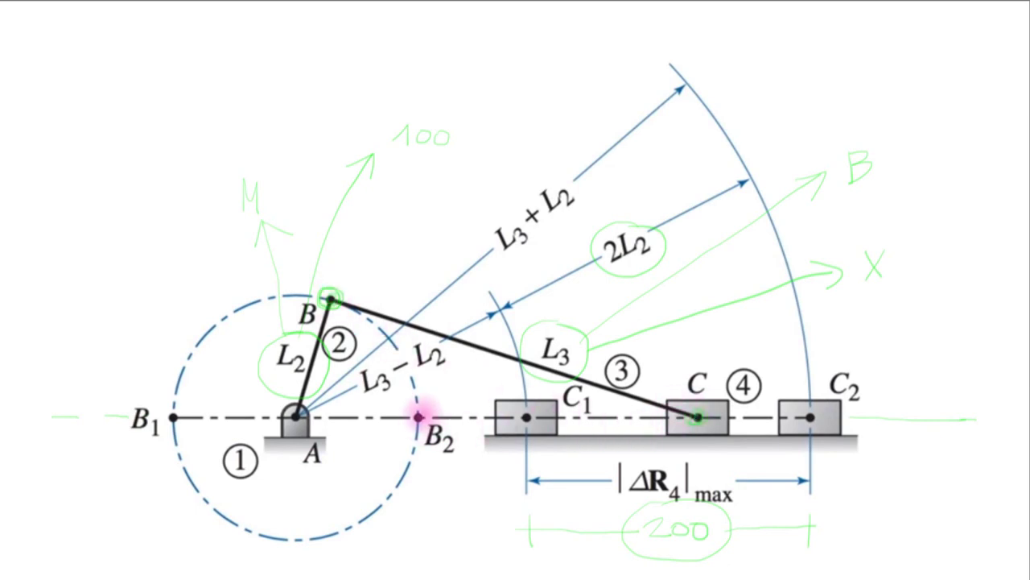
Ring B2 and C2 and draw the X span from B2 to C1, marked 50.
{"action": "left_click", "coordinate": [418, 417]}
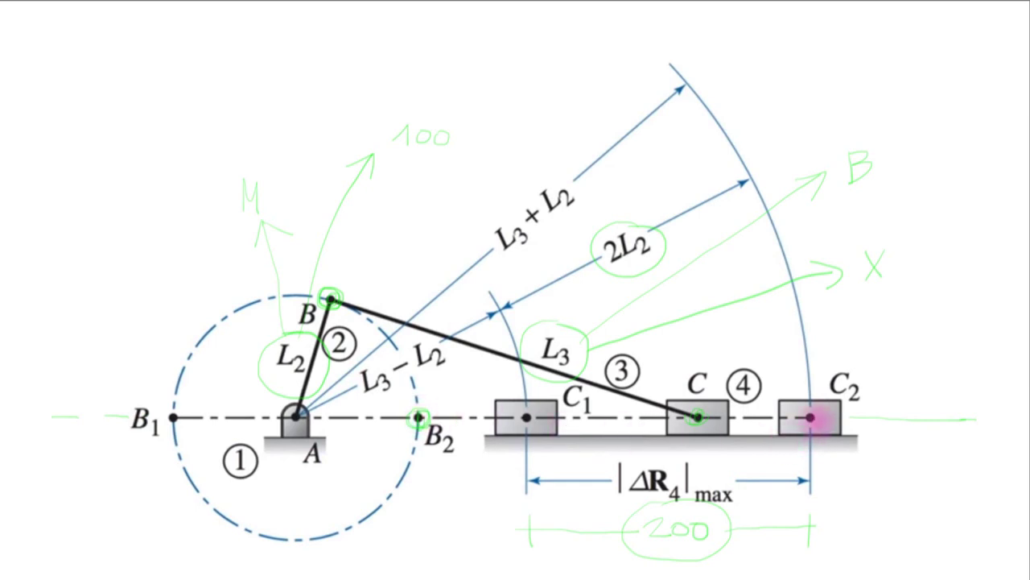
{"action": "left_click", "coordinate": [813, 417]}
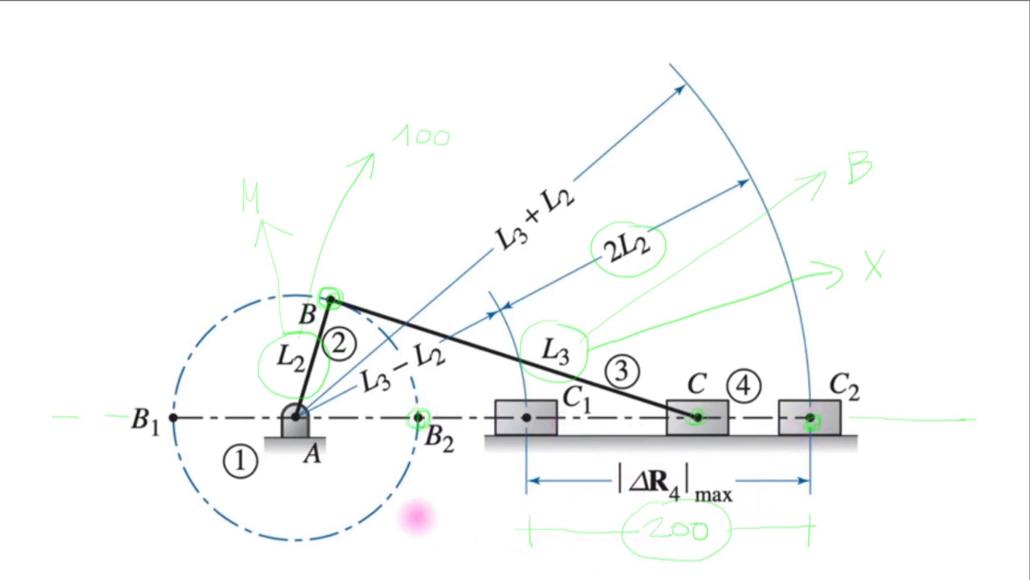
{"action": "left_click_drag", "start_coordinate": [427, 455], "coordinate": [414, 545]}
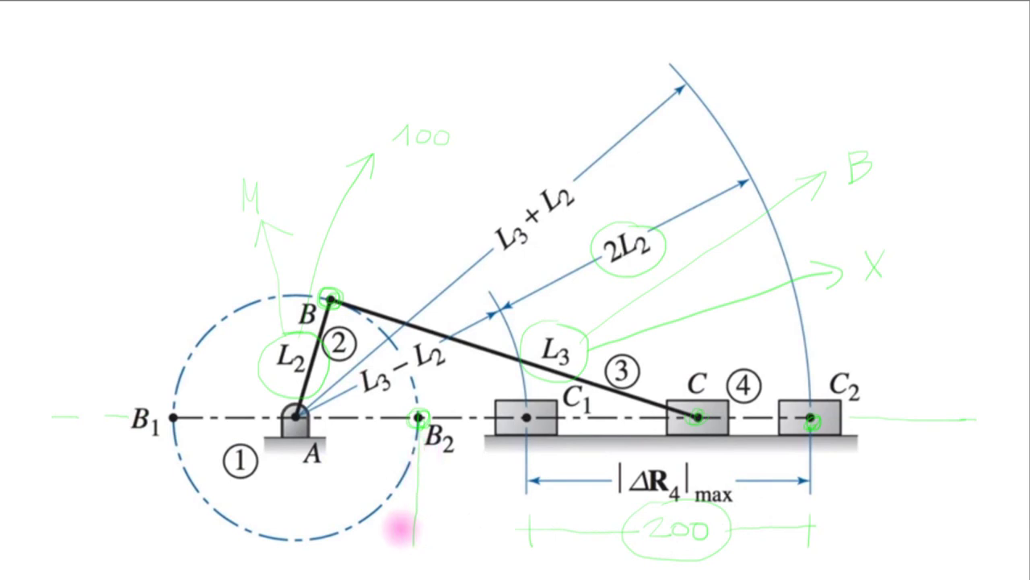
{"action": "left_click_drag", "start_coordinate": [535, 524], "coordinate": [523, 541]}
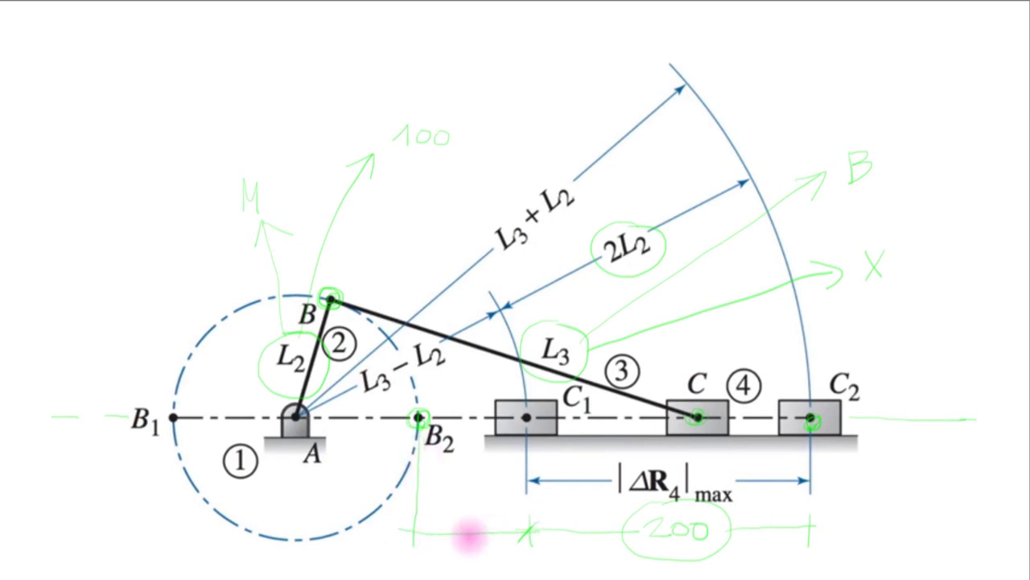
{"action": "left_click_drag", "start_coordinate": [417, 524], "coordinate": [403, 540]}
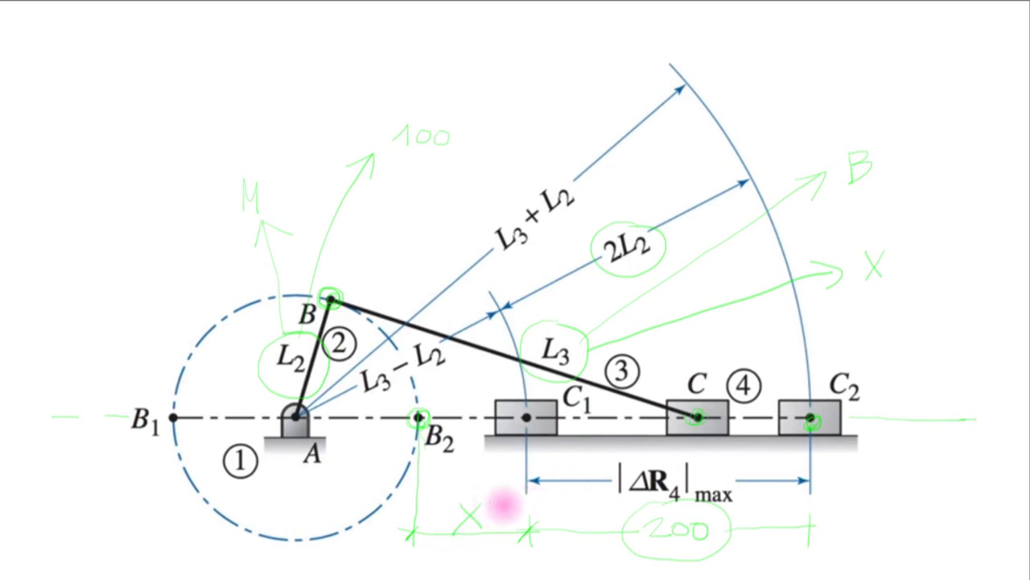
{"action": "left_click_drag", "start_coordinate": [467, 537], "coordinate": [546, 565]}
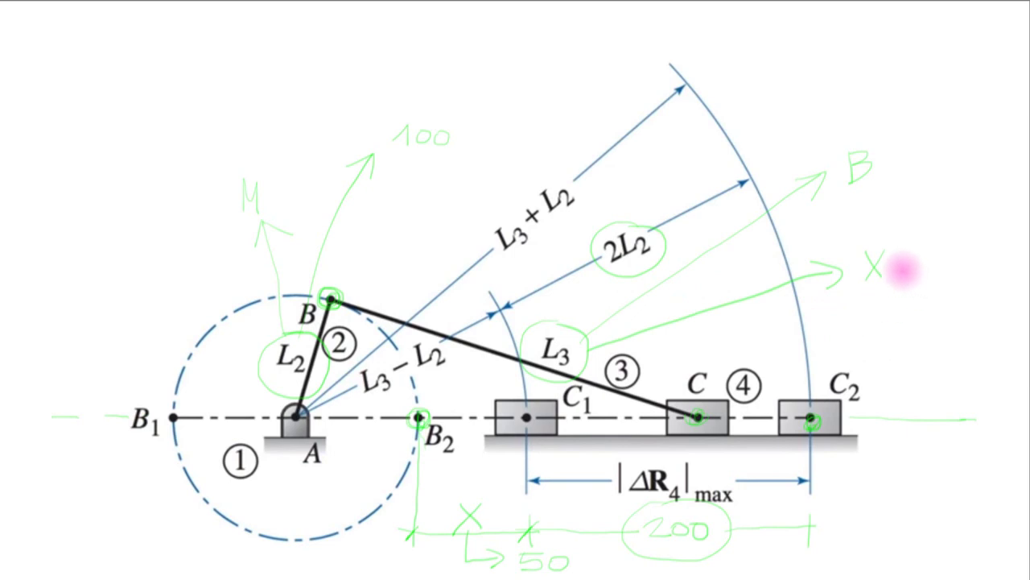
Write X = 250 and double-underline it.
{"action": "mouse_move", "coordinate": [886, 276]}
{"action": "left_mouse_down"}
{"action": "mouse_move", "coordinate": [943, 284]}
{"action": "mouse_move", "coordinate": [964, 269]}
{"action": "mouse_move", "coordinate": [970, 281]}
{"action": "left_mouse_up"}
{"action": "left_click_drag", "start_coordinate": [909, 300], "coordinate": [972, 300]}
{"action": "left_click_drag", "start_coordinate": [912, 310], "coordinate": [970, 309]}
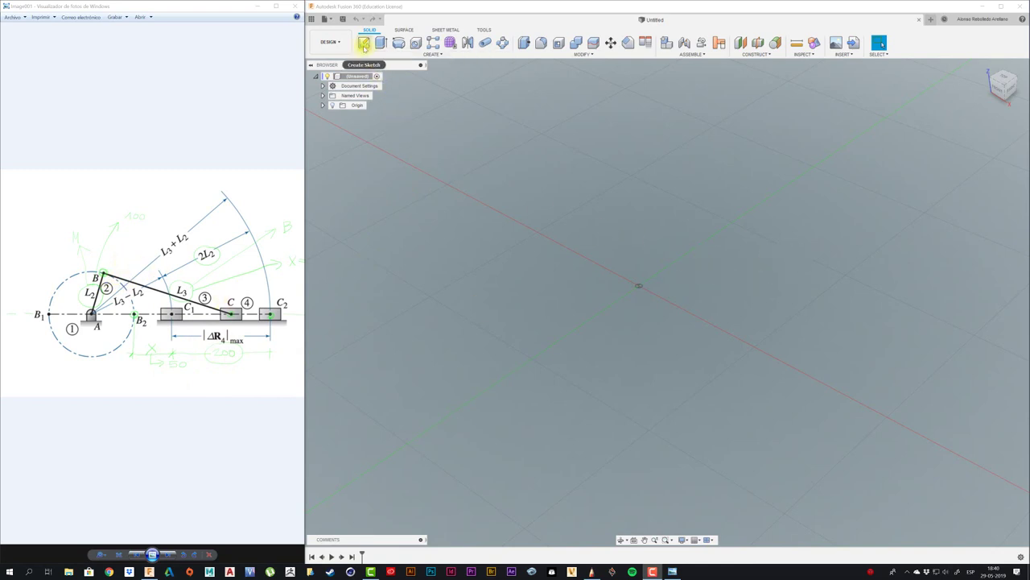
Start a sketch on the ground plane and draw a horizontal line from the origin.
{"action": "left_click", "coordinate": [363, 44]}
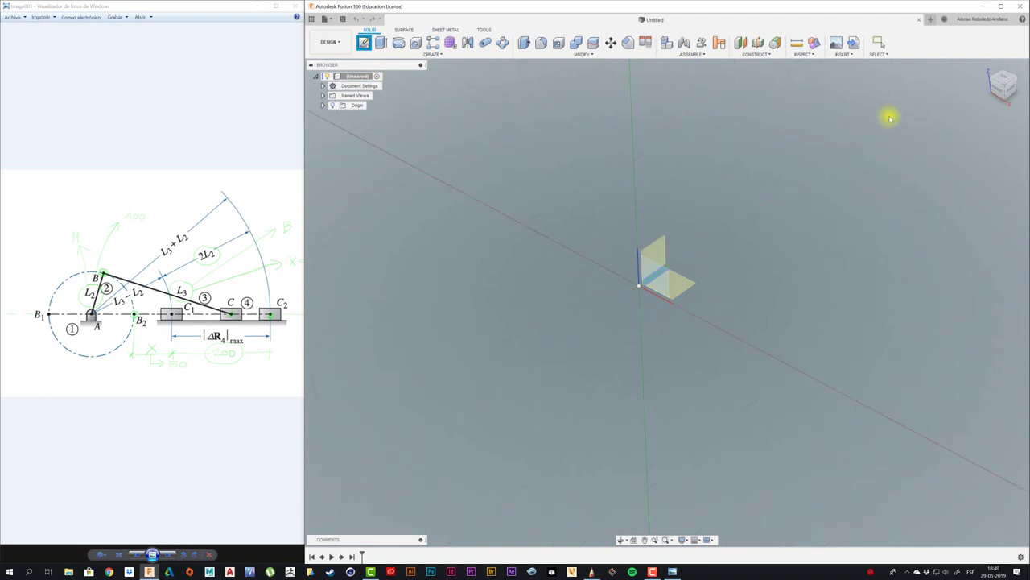
{"action": "left_click", "coordinate": [690, 288]}
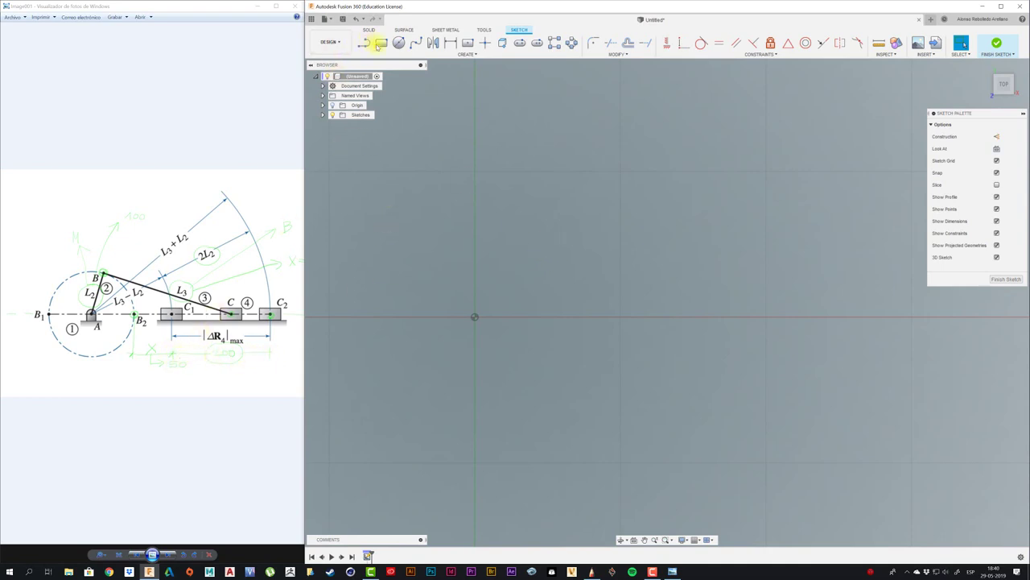
{"action": "left_click", "coordinate": [364, 42]}
{"action": "left_click", "coordinate": [475, 317]}
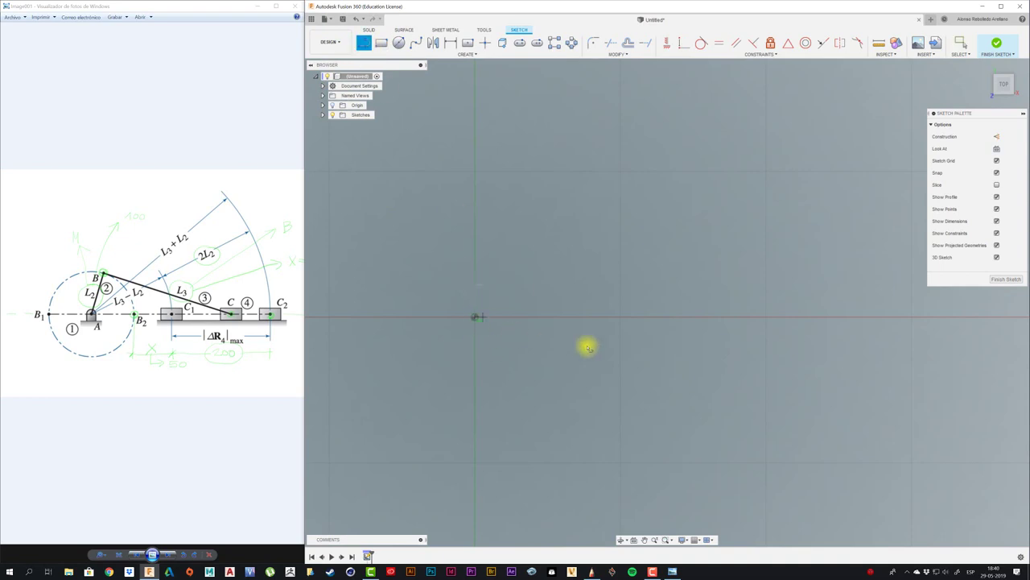
{"action": "left_click", "coordinate": [748, 317]}
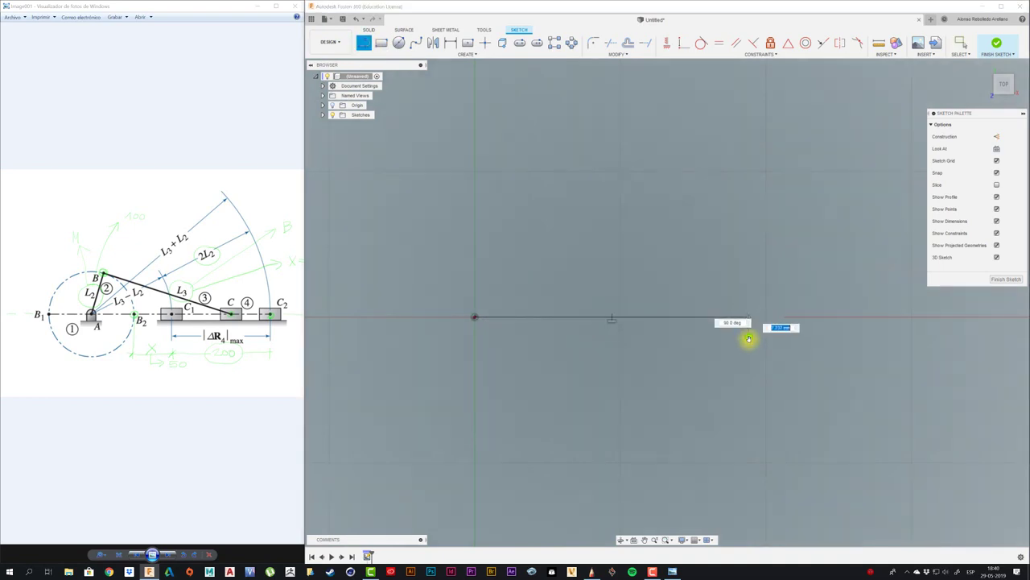
{"action": "left_click", "coordinate": [748, 322]}
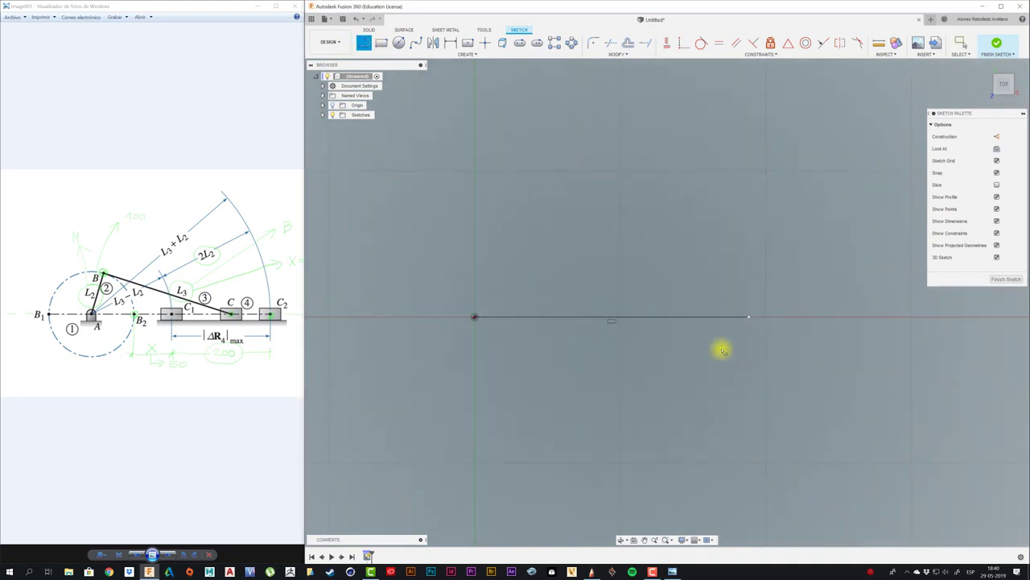
Dimension the horizontal line to 200 mm.
{"action": "key", "text": "d"}
{"action": "left_click", "coordinate": [685, 317]}
{"action": "left_click", "coordinate": [649, 366]}
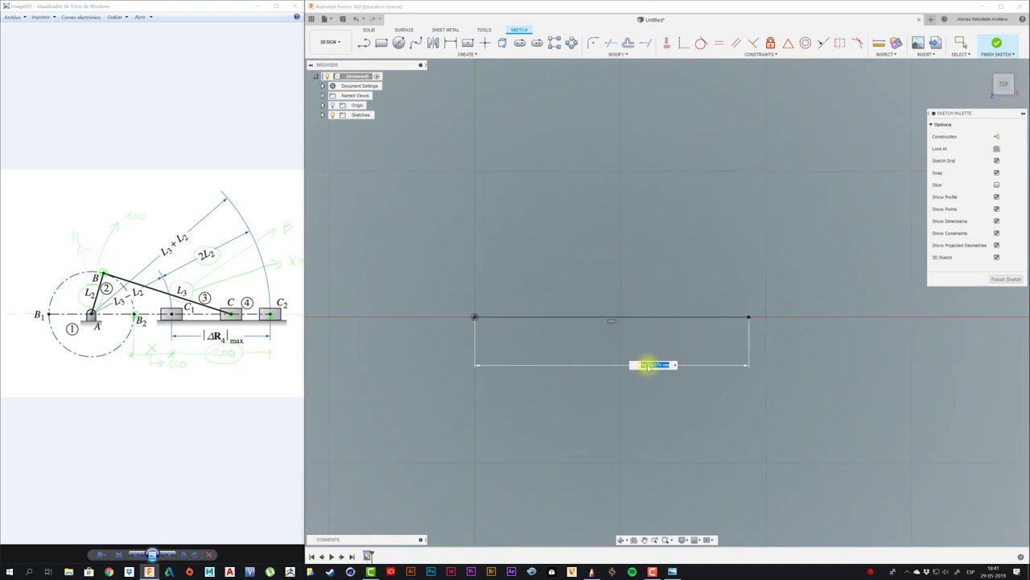
{"action": "key", "text": "Return"}
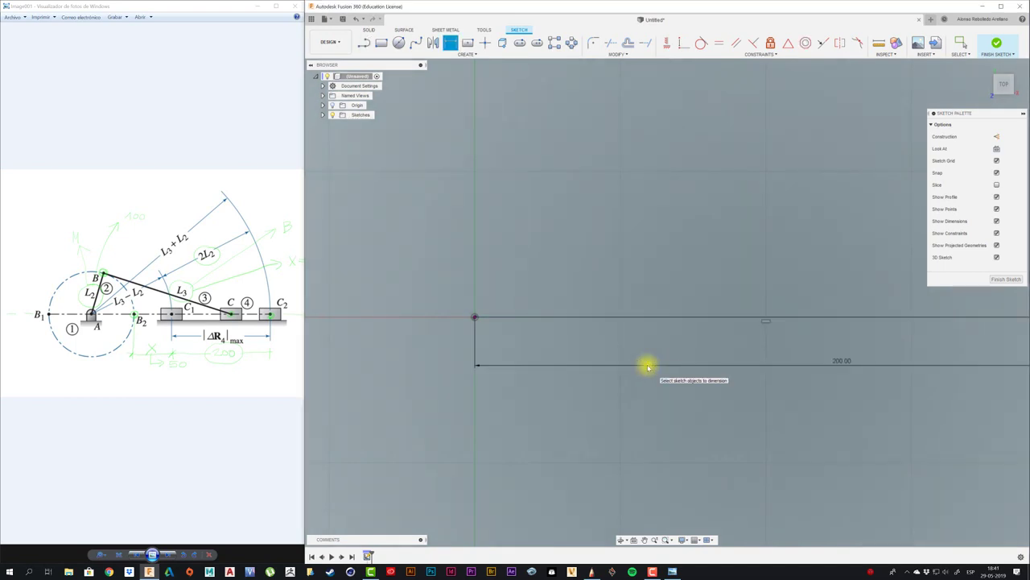
Draw a 50 mm line leftward from the sketch origin.
{"action": "scroll", "coordinate": [621, 352], "scroll_direction": "down", "scroll_amount": 2}
{"action": "scroll", "coordinate": [591, 314], "scroll_direction": "down", "scroll_amount": 1}
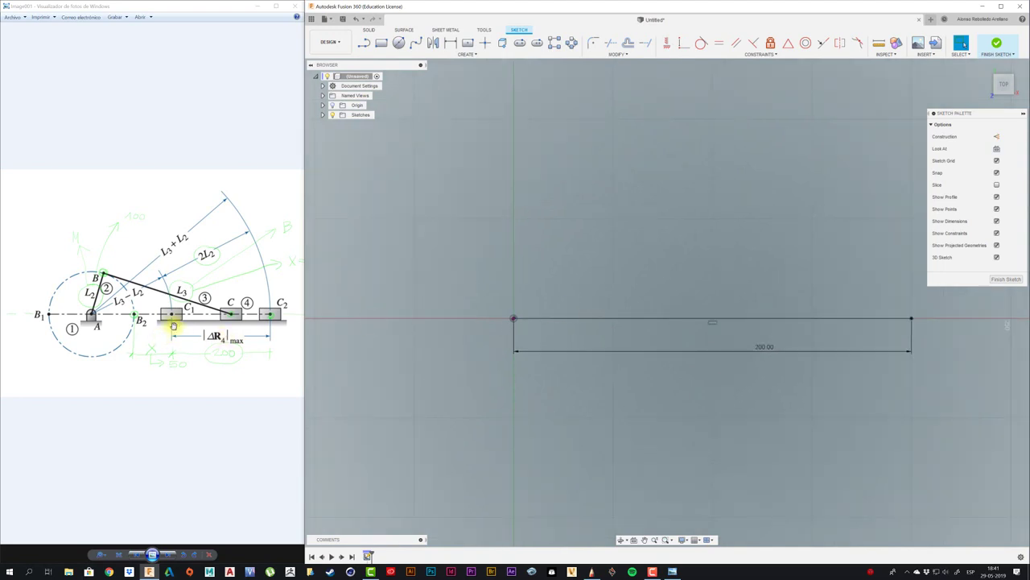
{"action": "middle_click_drag", "start_coordinate": [433, 290], "coordinate": [490, 295]}
{"action": "scroll", "coordinate": [490, 294], "scroll_direction": "down", "scroll_amount": 2}
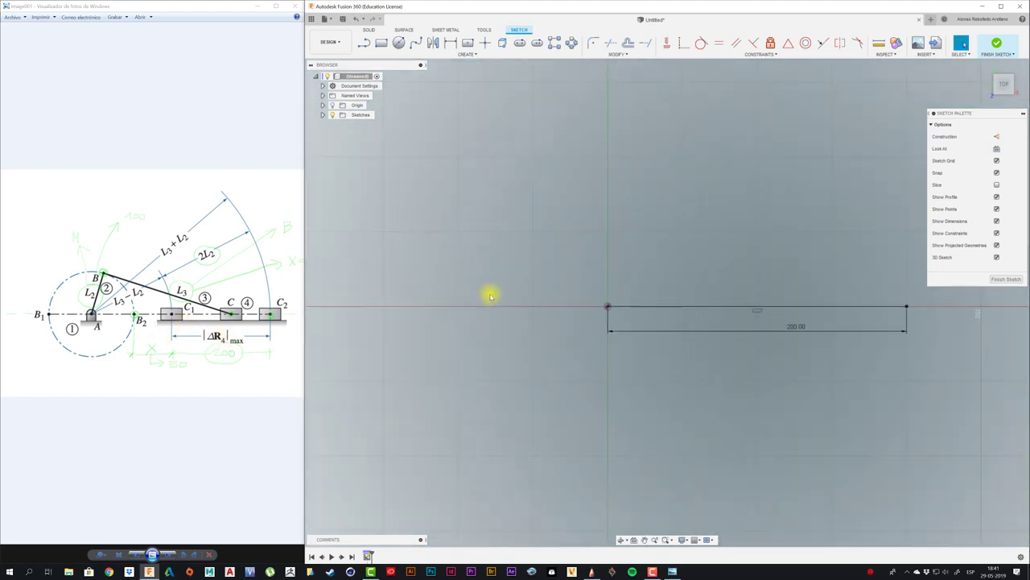
{"action": "scroll", "coordinate": [493, 298], "scroll_direction": "up", "scroll_amount": 1}
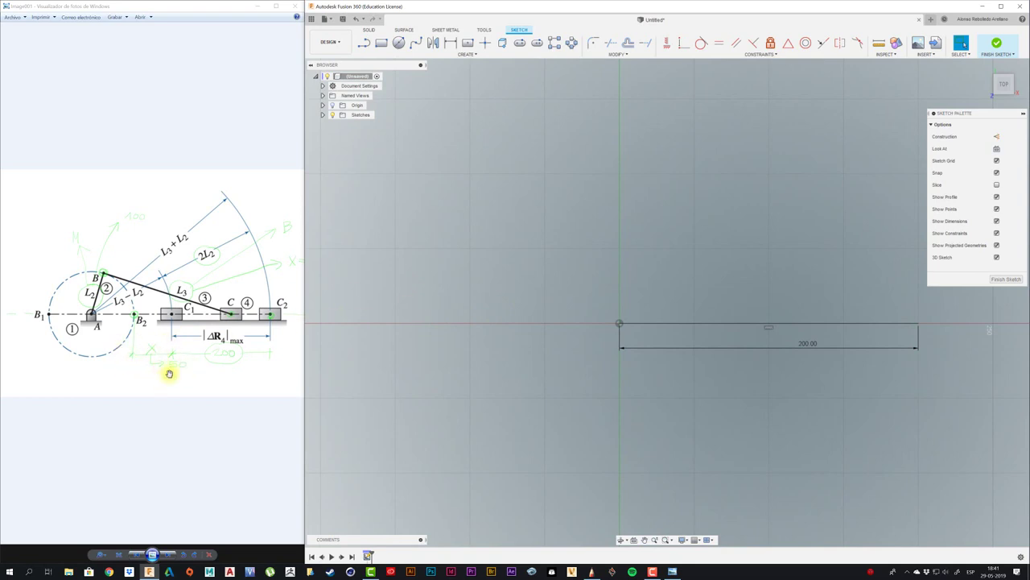
{"action": "left_click", "coordinate": [364, 44]}
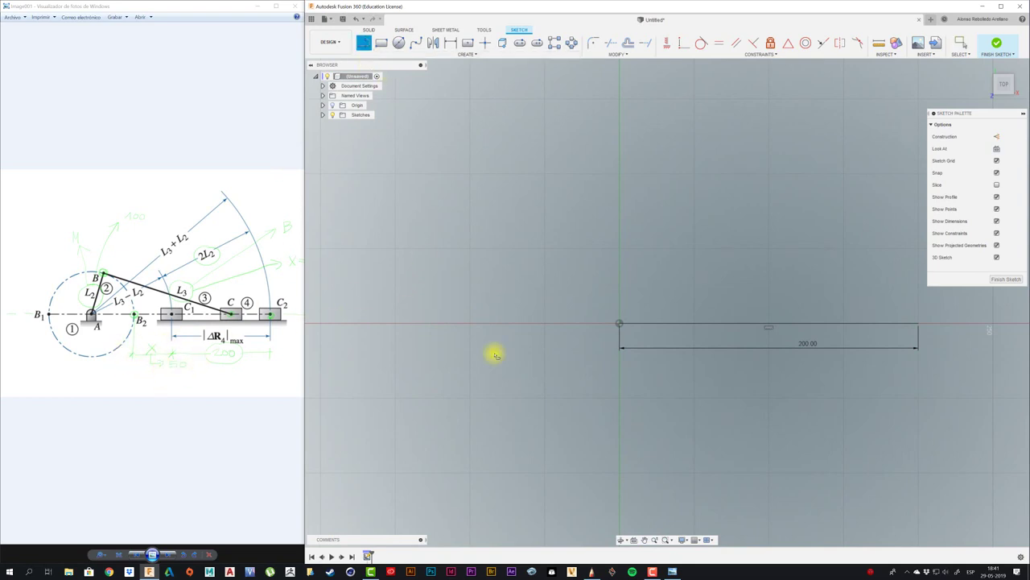
{"action": "left_click", "coordinate": [619, 323]}
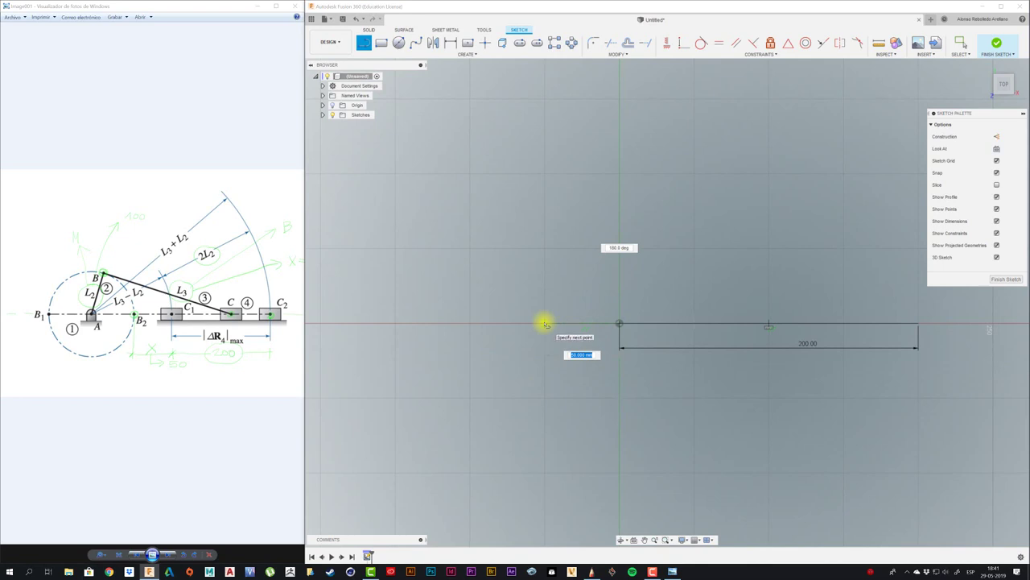
{"action": "type", "text": "50"}
{"action": "key", "text": "Return"}
{"action": "key", "text": "Escape"}
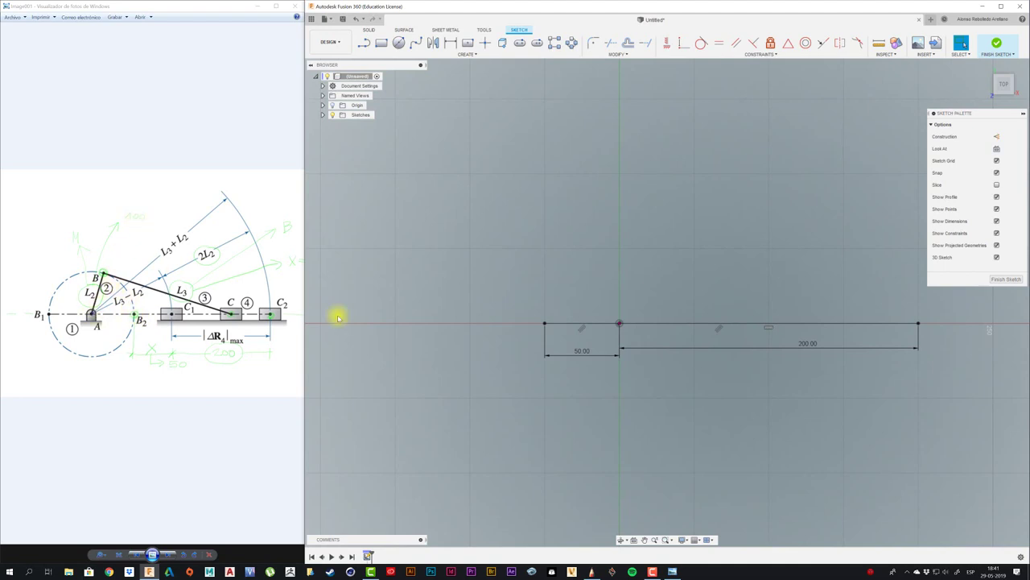
Draw a 100 mm line continuing from the 50 mm line's end.
{"action": "left_click", "coordinate": [364, 42]}
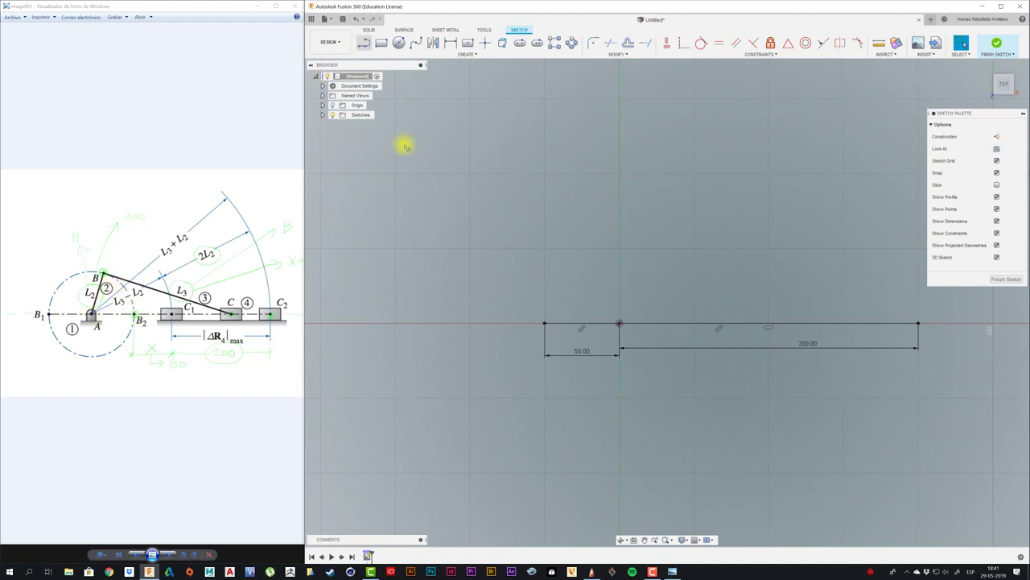
{"action": "left_click", "coordinate": [545, 325]}
{"action": "type", "text": "100"}
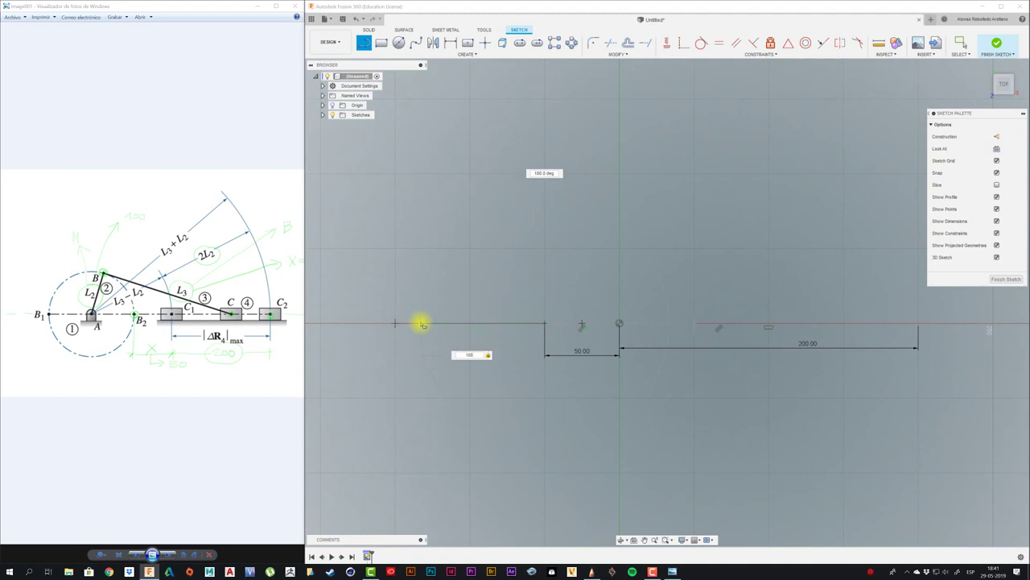
{"action": "key", "text": "Return"}
{"action": "key", "text": "Escape"}
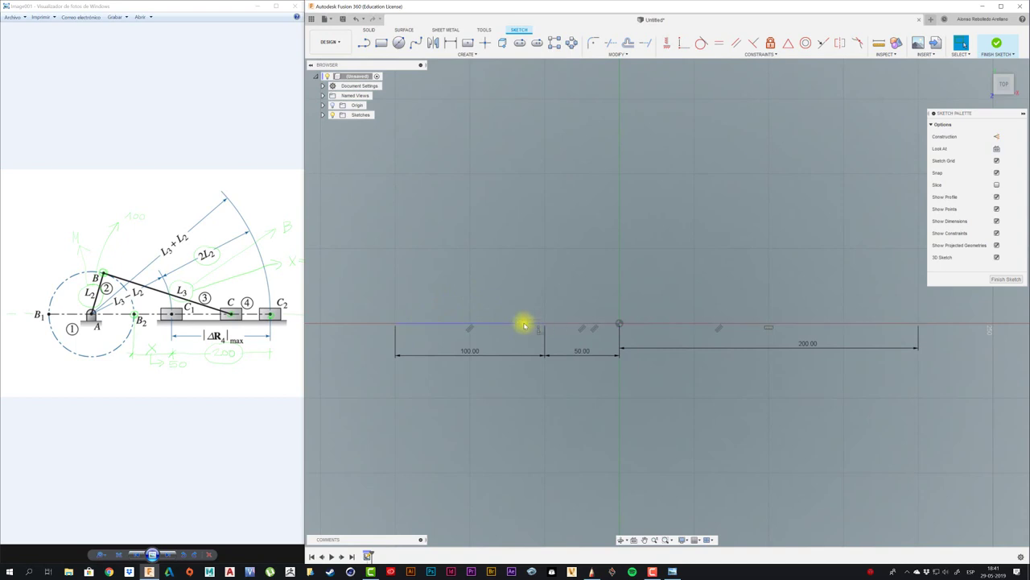
Draw a slot spanning the two endpoints of the 100 mm line.
{"action": "mouse_move", "coordinate": [729, 343]}
{"action": "middle_mouse_down"}
{"action": "mouse_move", "coordinate": [652, 350]}
{"action": "mouse_move", "coordinate": [628, 335]}
{"action": "middle_mouse_up"}
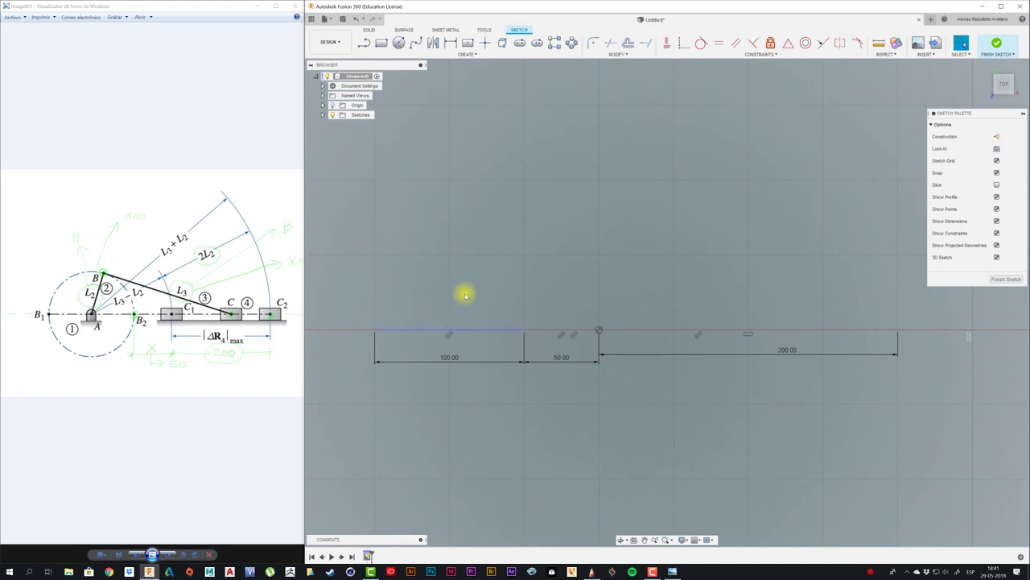
{"action": "middle_click_drag", "start_coordinate": [473, 286], "coordinate": [477, 290]}
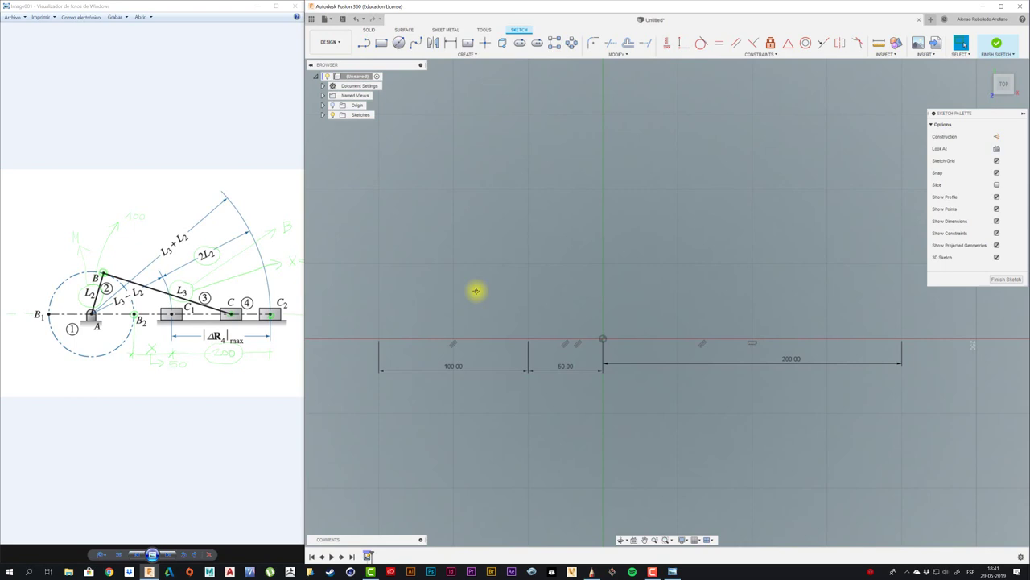
{"action": "mouse_move", "coordinate": [1003, 84]}
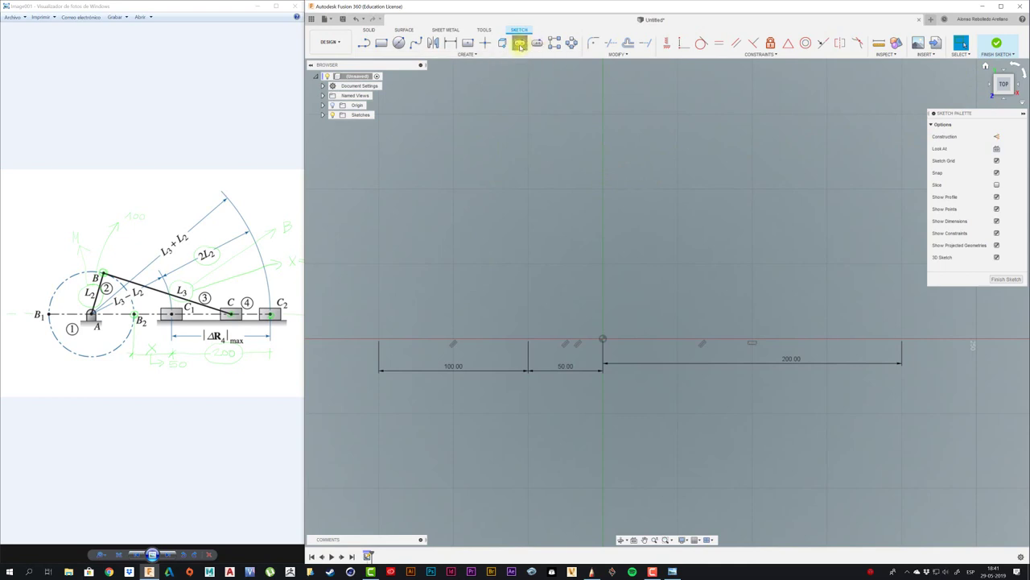
{"action": "left_click", "coordinate": [520, 44]}
{"action": "left_click", "coordinate": [378, 341]}
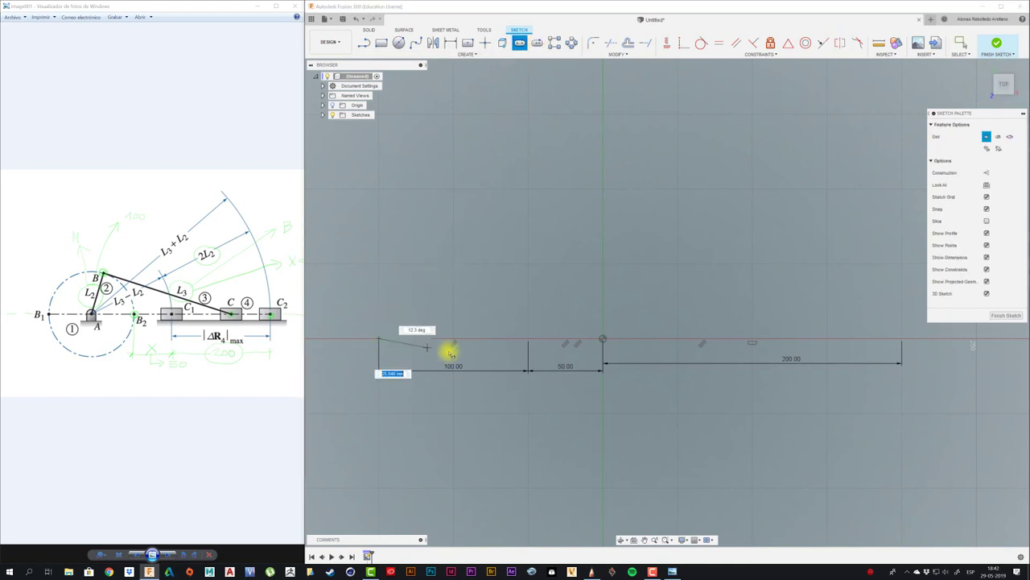
{"action": "left_click", "coordinate": [527, 340]}
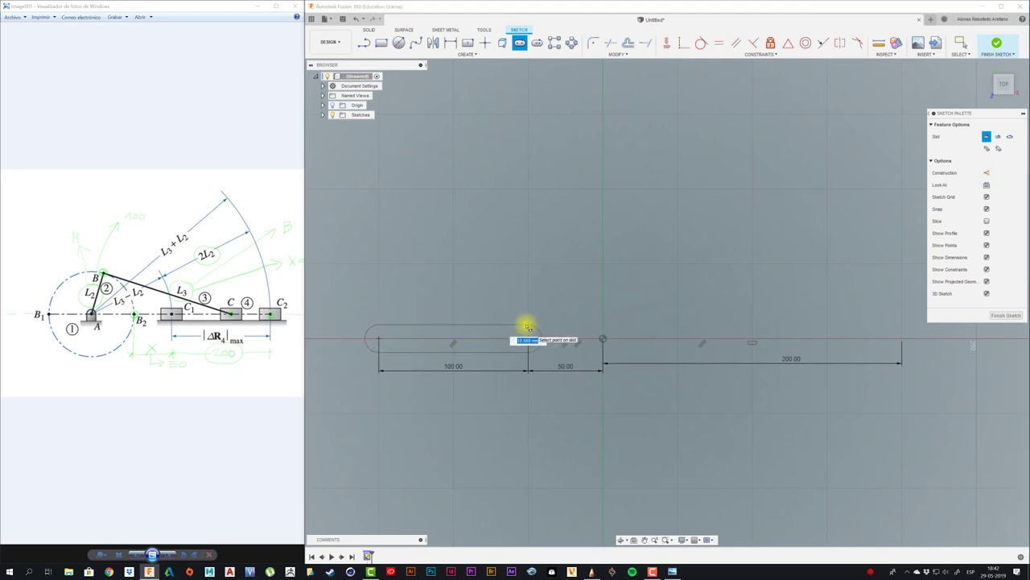
{"action": "left_click", "coordinate": [527, 326]}
Dimension the slot's width to 20 mm.
{"action": "key", "text": "l"}
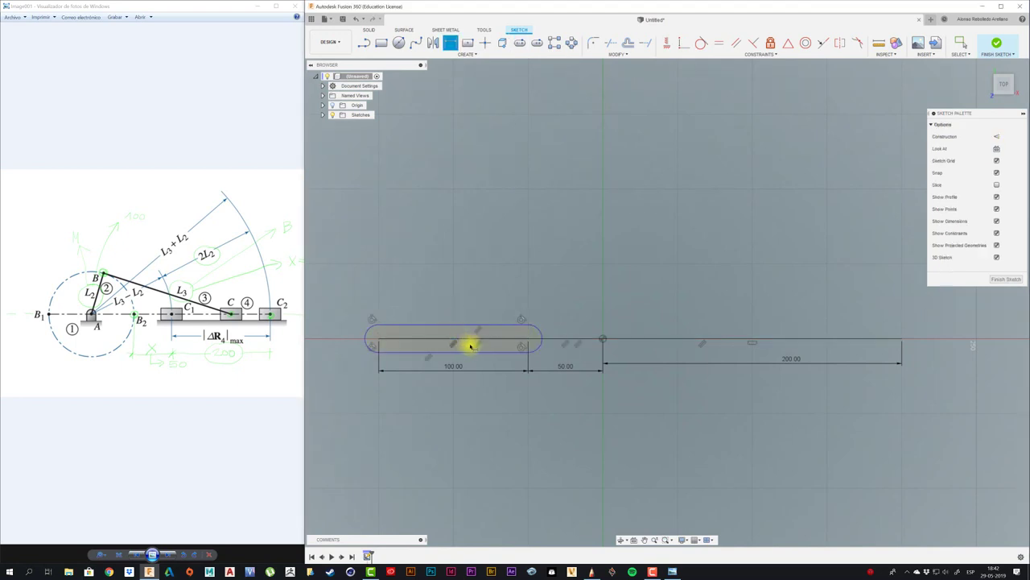
{"action": "left_click", "coordinate": [469, 328]}
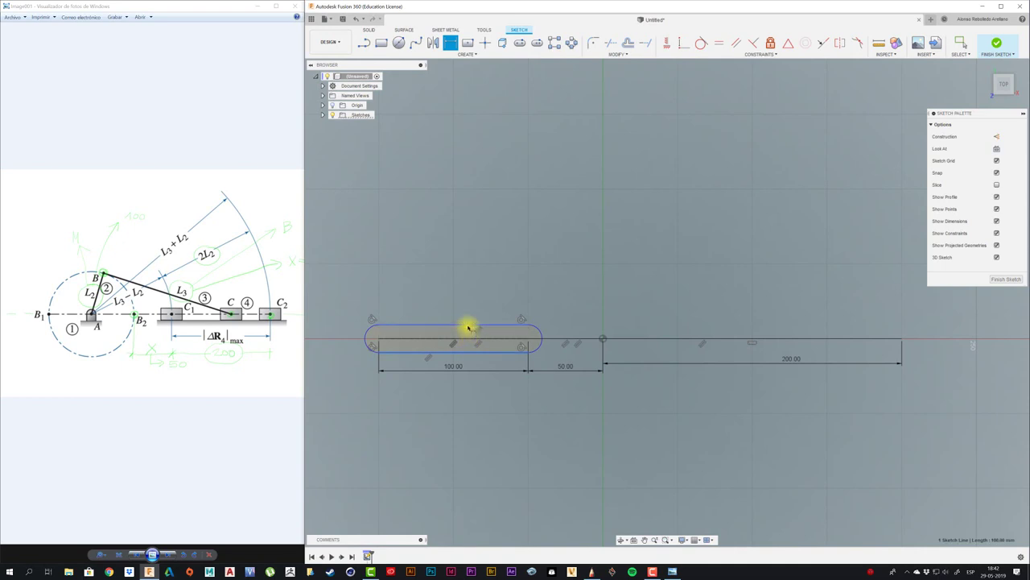
{"action": "left_click", "coordinate": [376, 350]}
{"action": "left_click", "coordinate": [341, 370]}
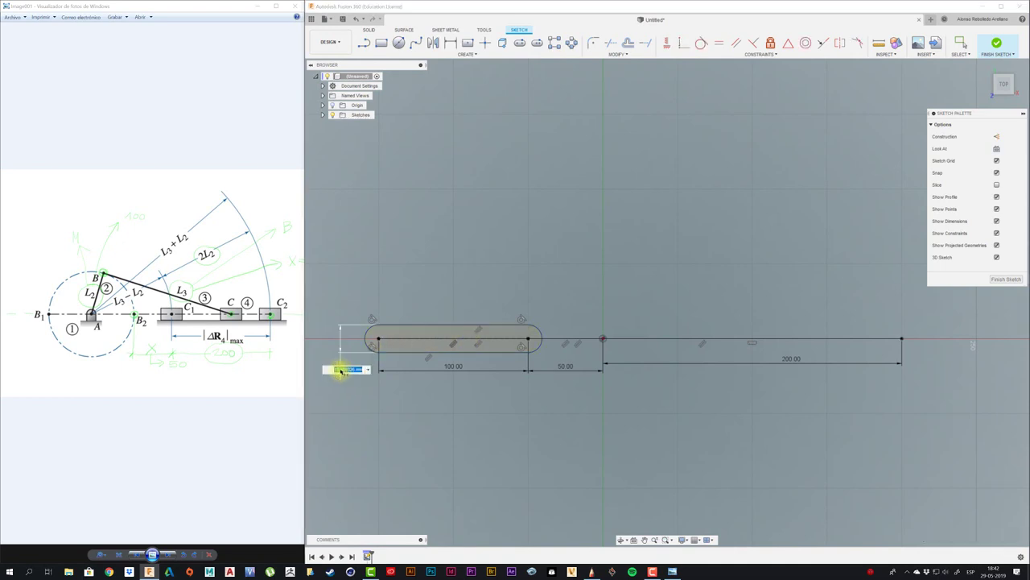
{"action": "type", "text": "20"}
{"action": "key", "text": "Return"}
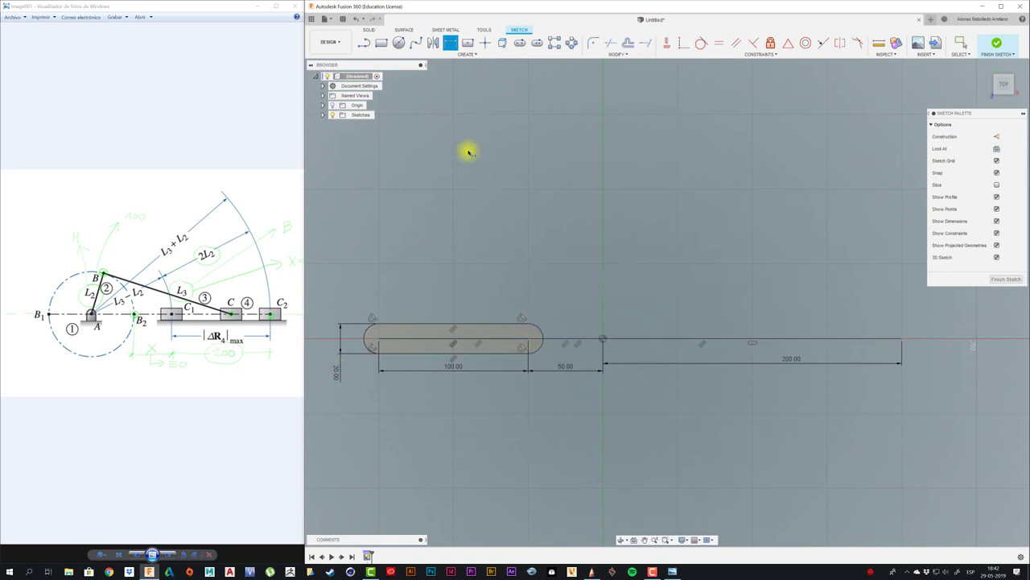
Draw a 20 mm wide slot from the first slot's right end to the 200 mm line's far end.
{"action": "left_click", "coordinate": [520, 43]}
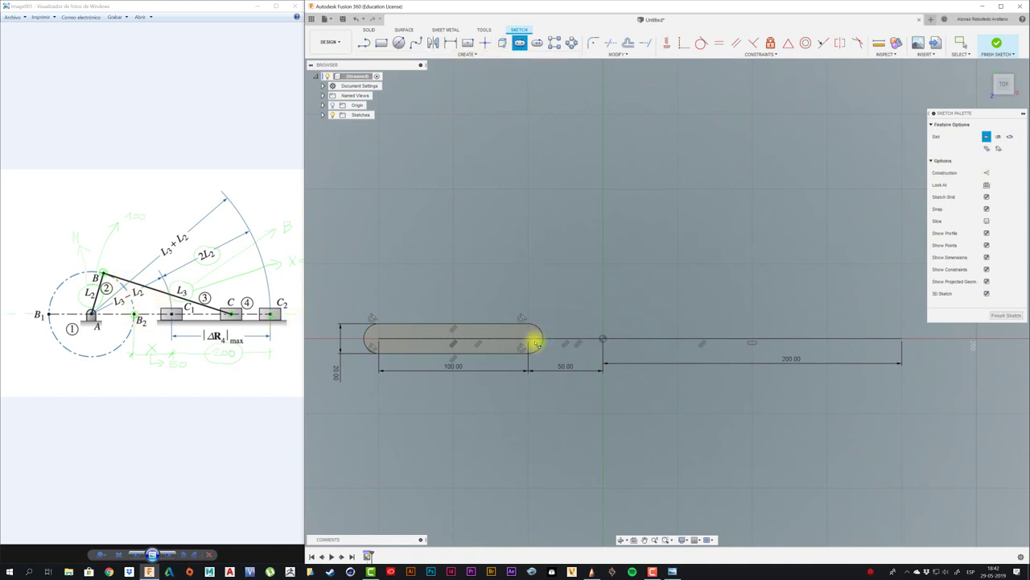
{"action": "left_click", "coordinate": [602, 338]}
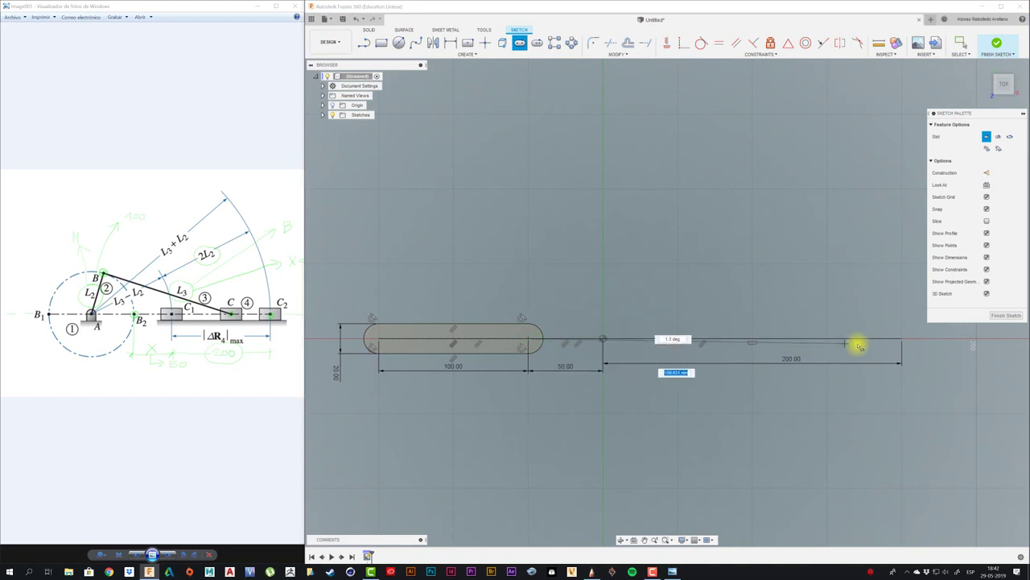
{"action": "left_click", "coordinate": [901, 340]}
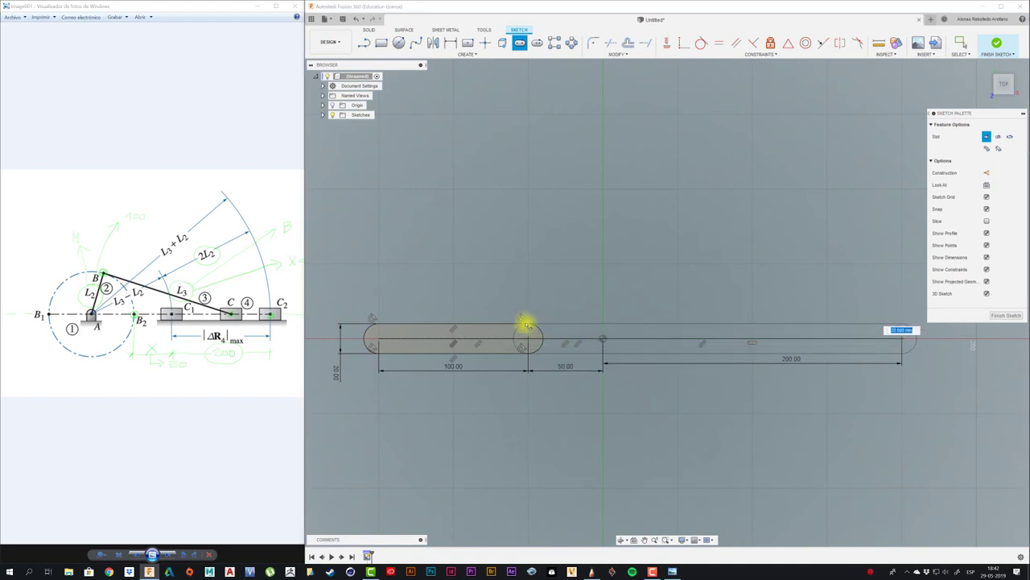
{"action": "key", "text": "Return"}
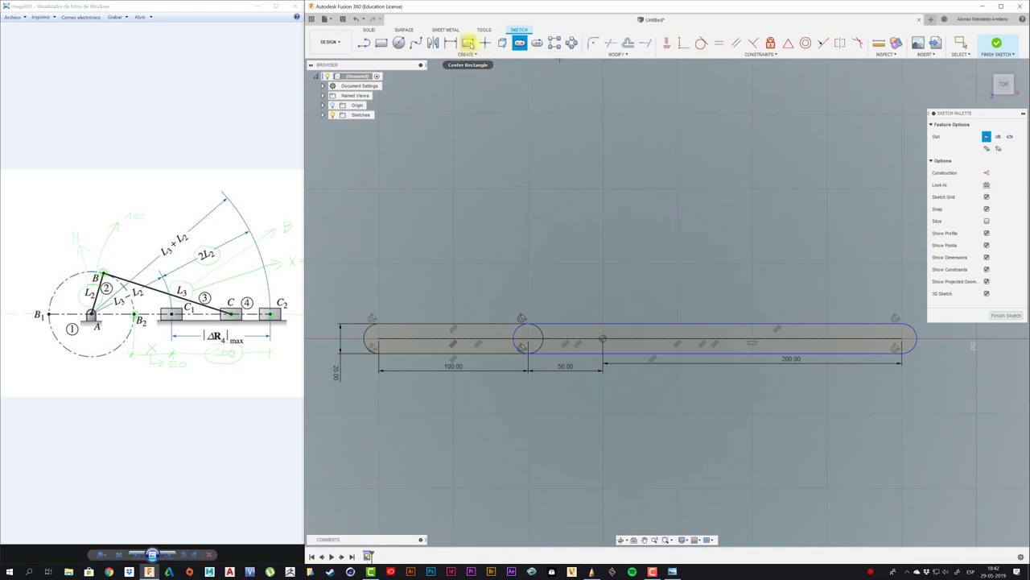
Draw a two-point rectangle enclosing the 200 mm line.
{"action": "left_click", "coordinate": [380, 43]}
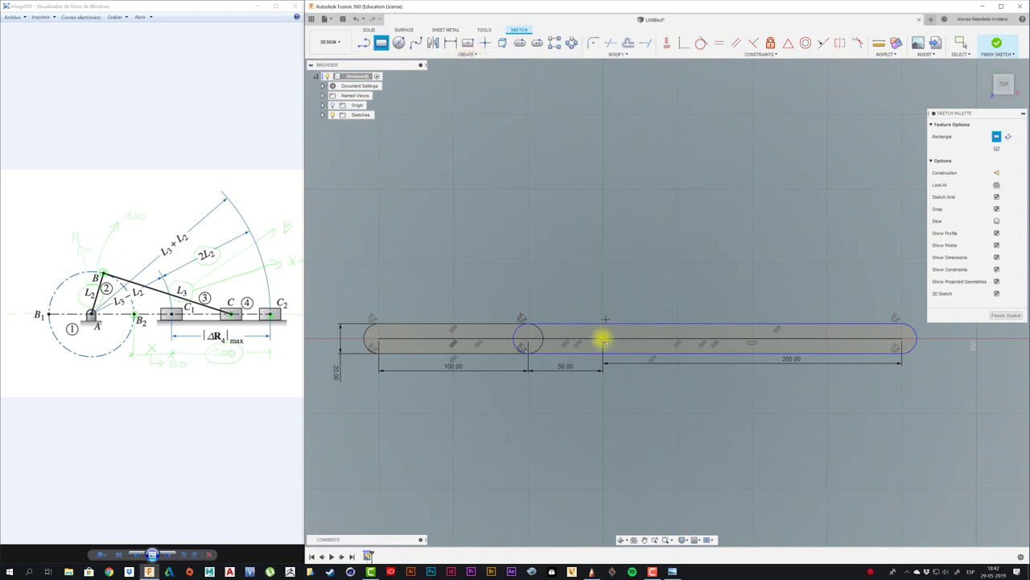
{"action": "left_click", "coordinate": [604, 299]}
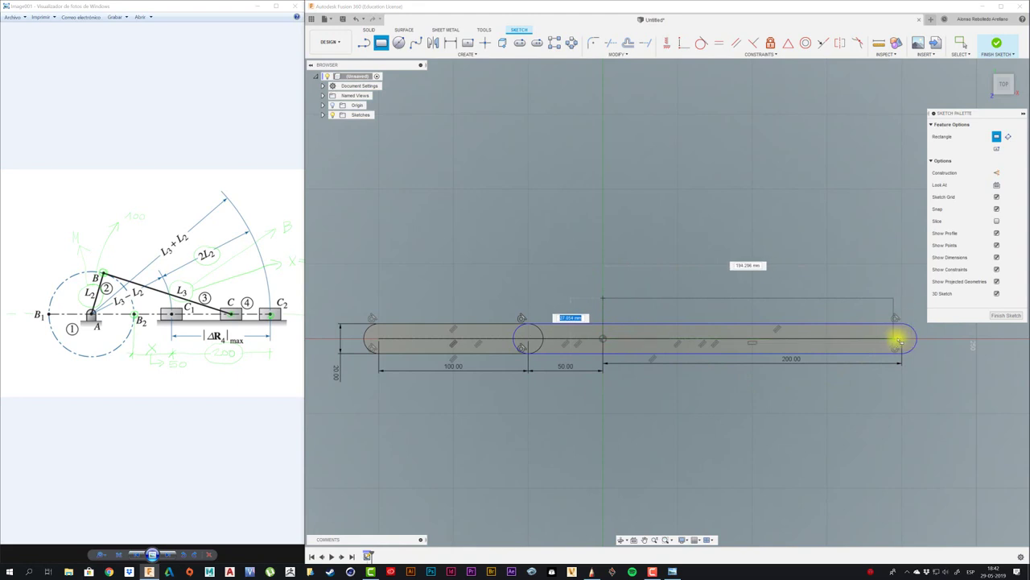
{"action": "left_click", "coordinate": [901, 386]}
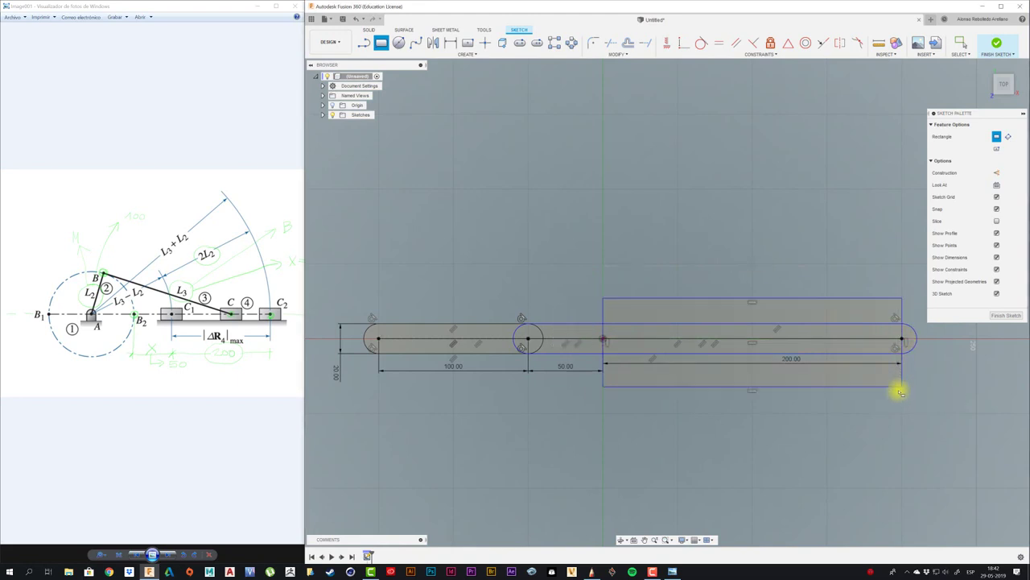
{"action": "key", "text": "Escape"}
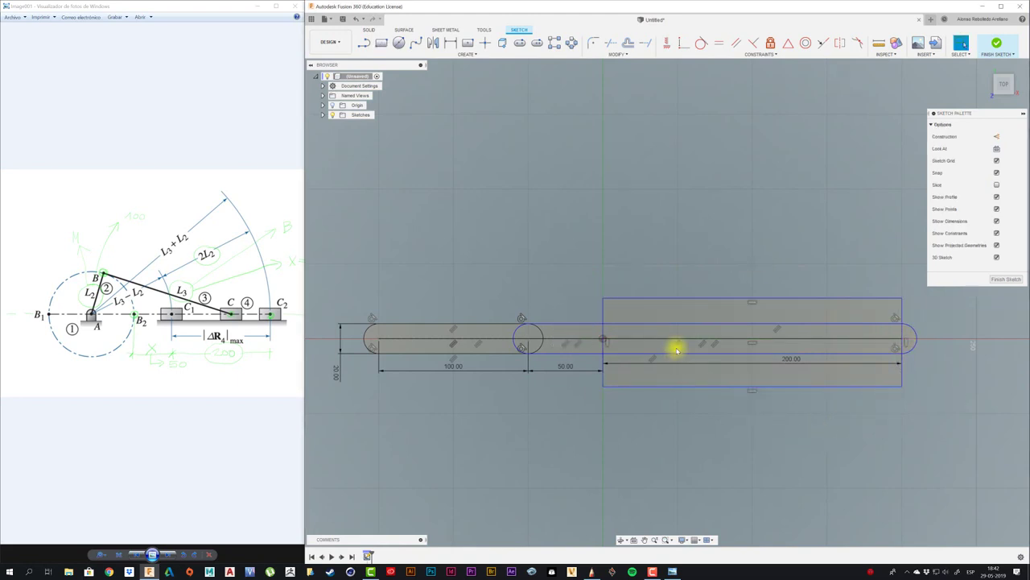
Convert the long centre line to construction geometry.
{"action": "left_click", "coordinate": [678, 342]}
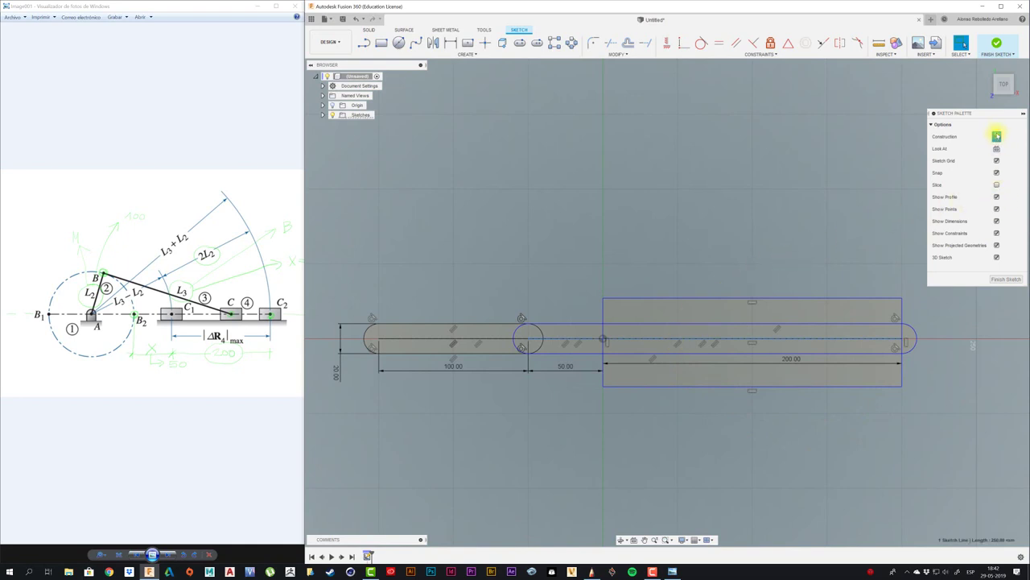
{"action": "left_click_drag", "start_coordinate": [988, 114], "coordinate": [854, 110]}
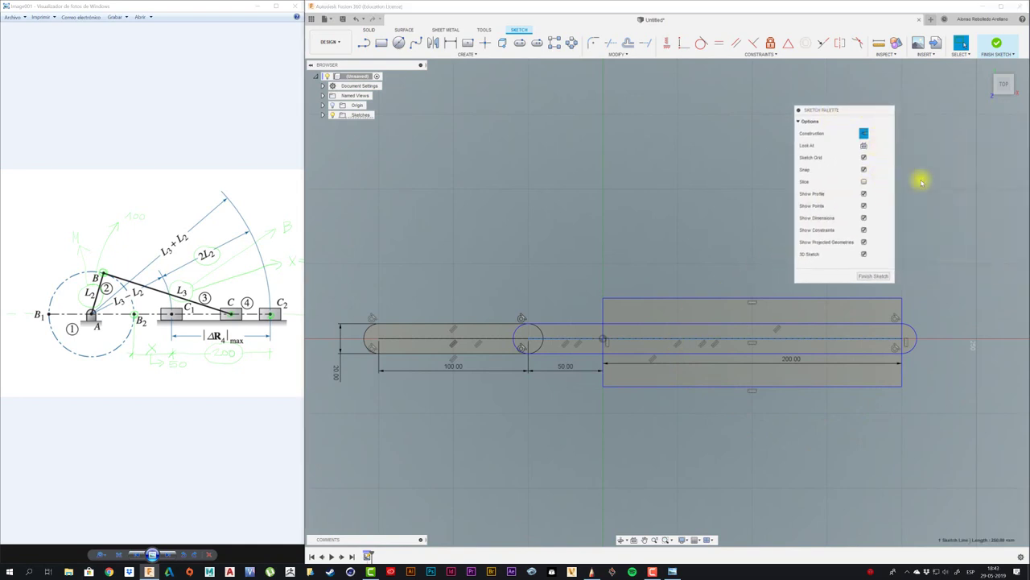
{"action": "left_click", "coordinate": [855, 135]}
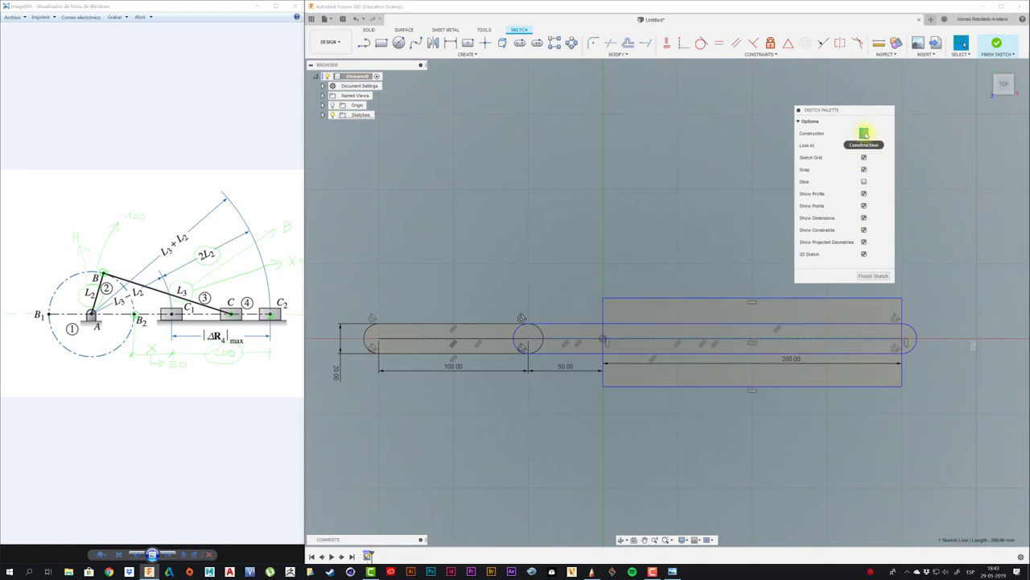
{"action": "left_click", "coordinate": [865, 136]}
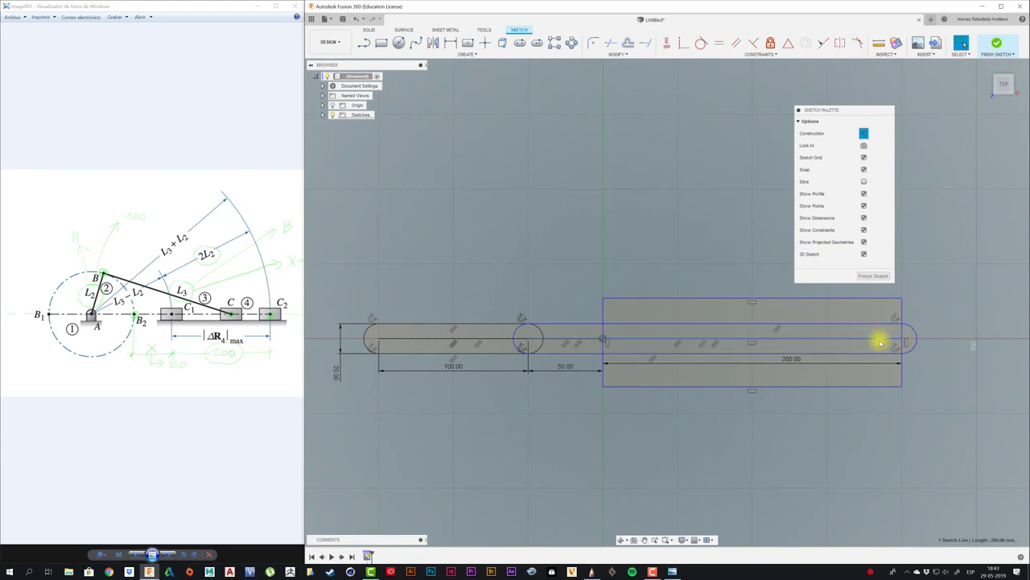
{"action": "middle_click_drag", "start_coordinate": [555, 278], "coordinate": [570, 283]}
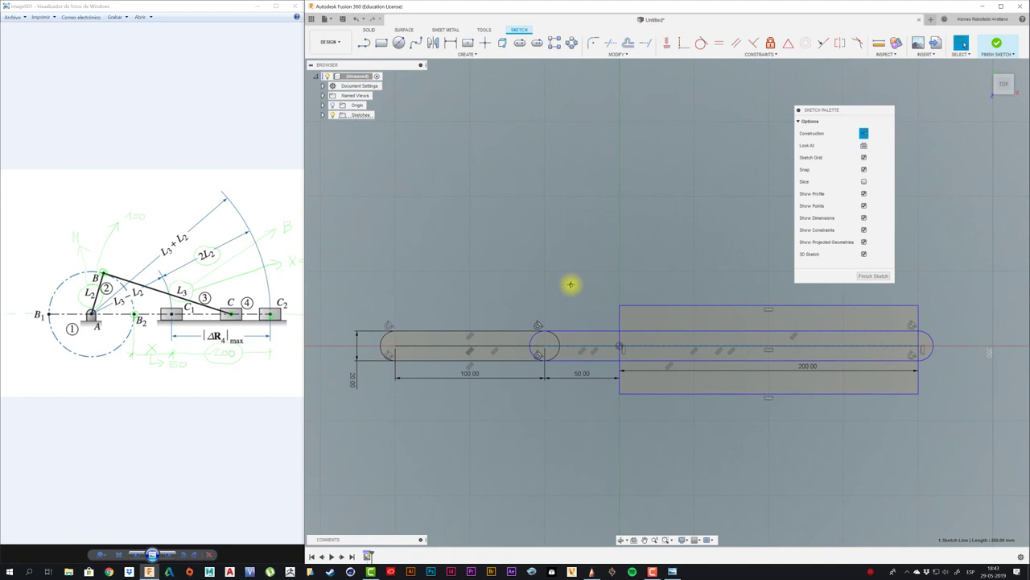
Finish the sketch, extrude the first slot 20 mm, then undo that extrusion.
{"action": "left_click", "coordinate": [998, 45]}
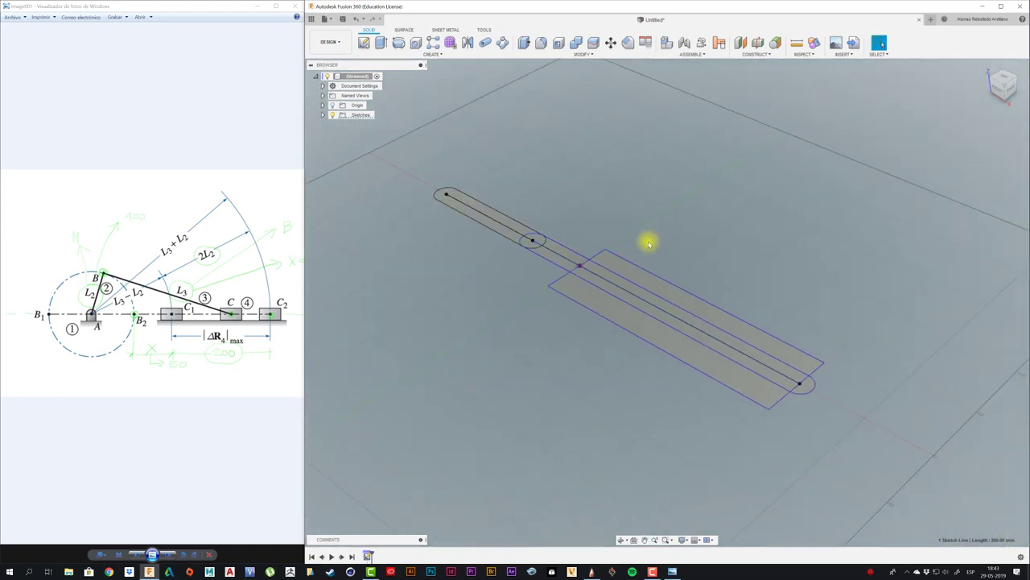
{"action": "left_click", "coordinate": [381, 43]}
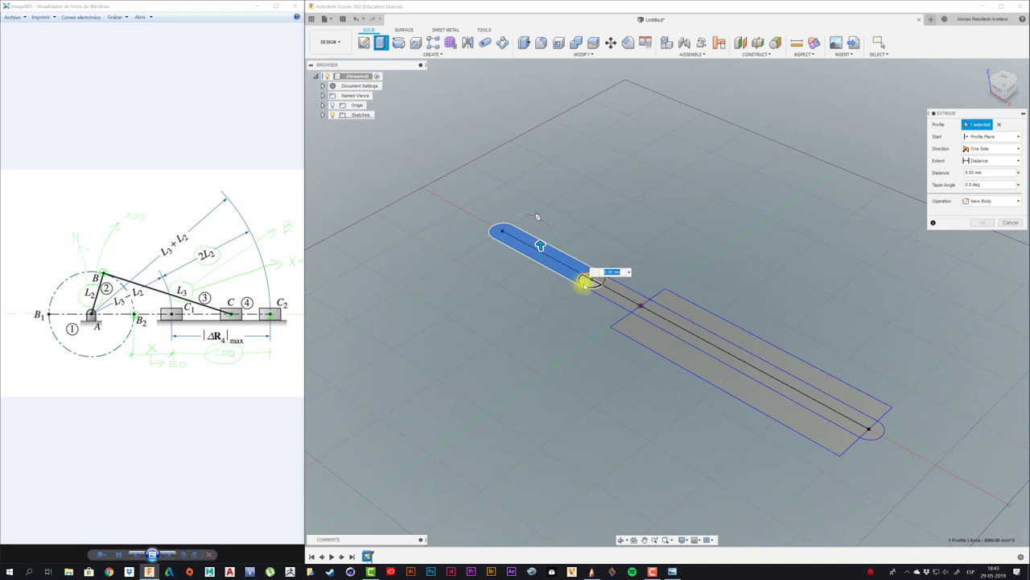
{"action": "left_click", "coordinate": [595, 274]}
{"action": "left_click_drag", "start_coordinate": [596, 265], "coordinate": [594, 242]}
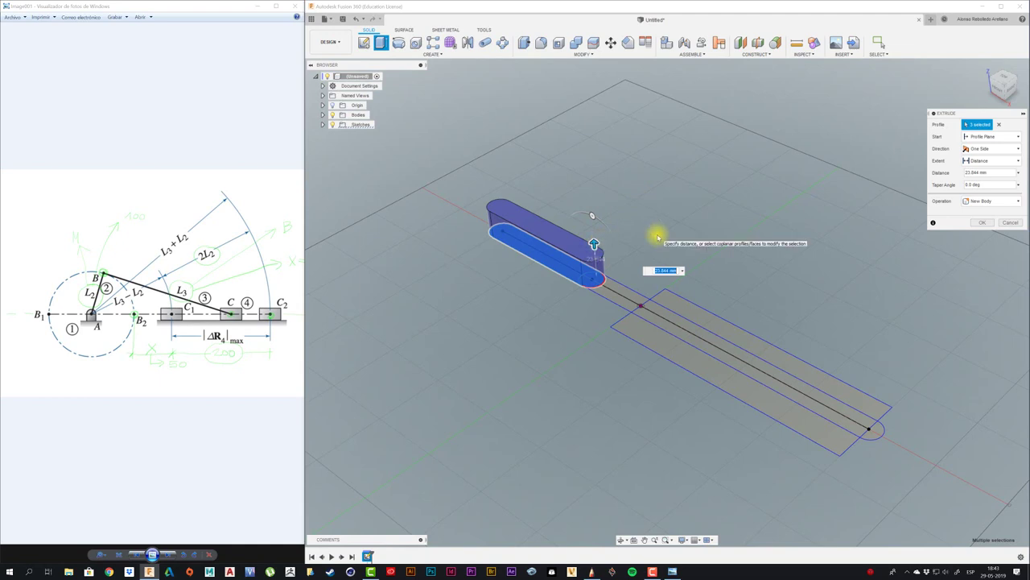
{"action": "type", "text": "20"}
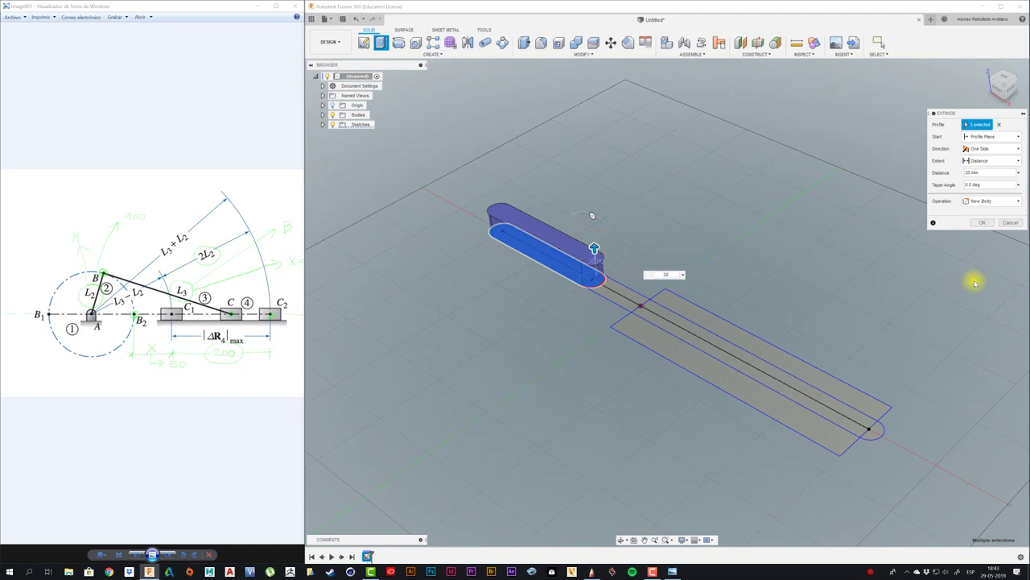
{"action": "left_click", "coordinate": [981, 222]}
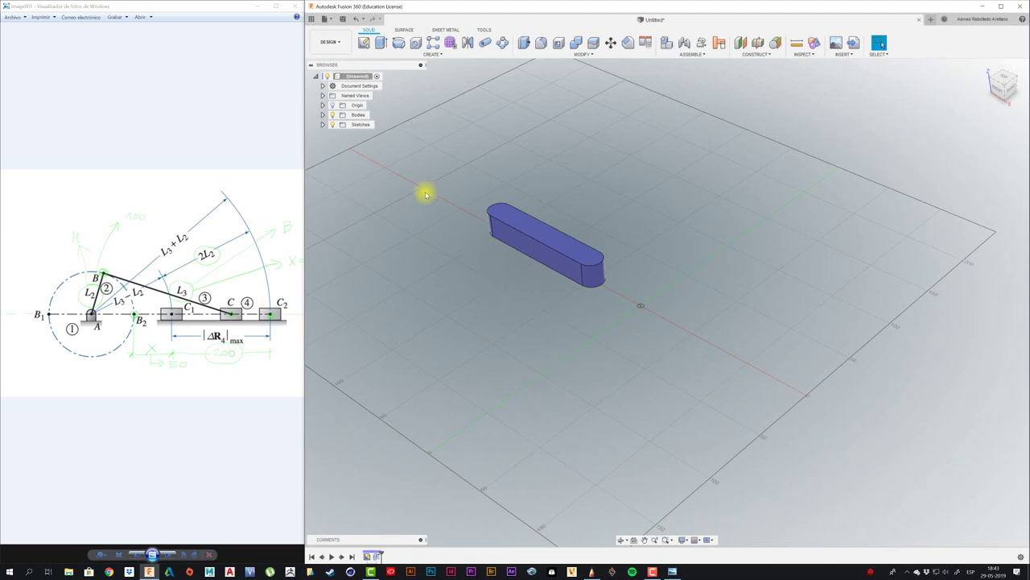
{"action": "key", "text": "ctrl+z"}
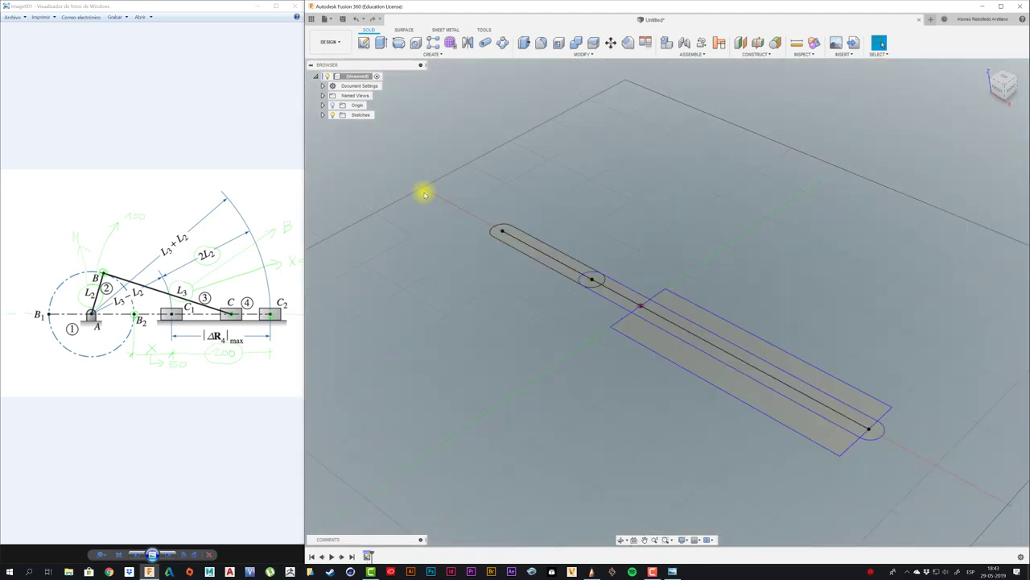
Extrude the short slot and end circle 20 mm as a new component, and show Sketch1 again.
{"action": "left_click", "coordinate": [381, 42]}
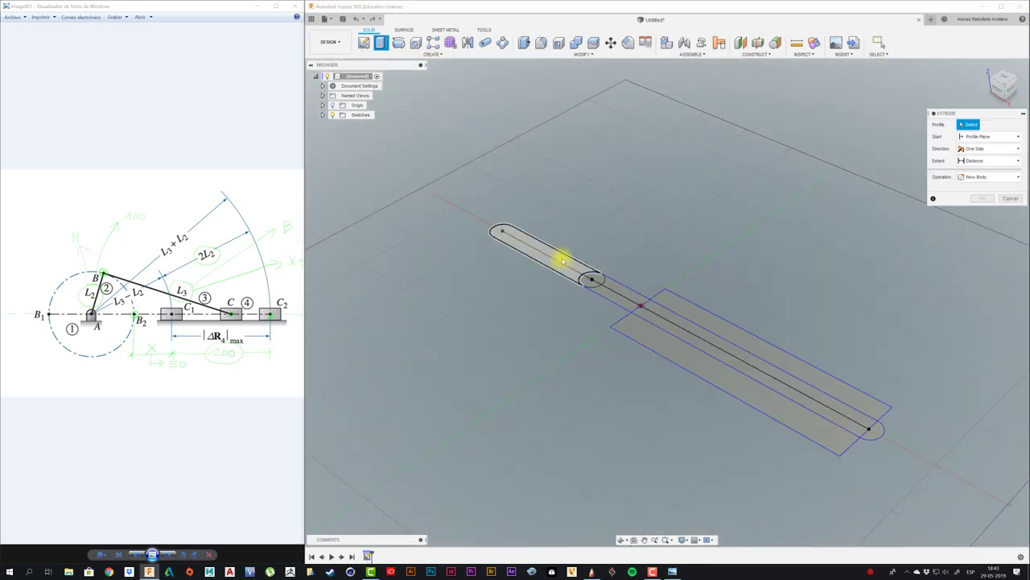
{"action": "left_click", "coordinate": [589, 281]}
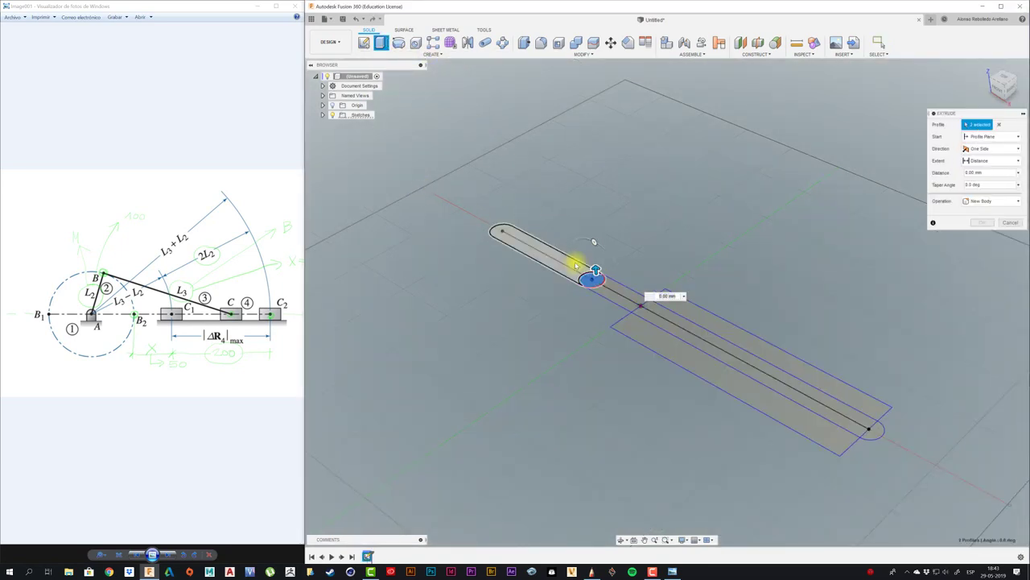
{"action": "left_click", "coordinate": [543, 248]}
{"action": "left_click_drag", "start_coordinate": [540, 245], "coordinate": [537, 226]}
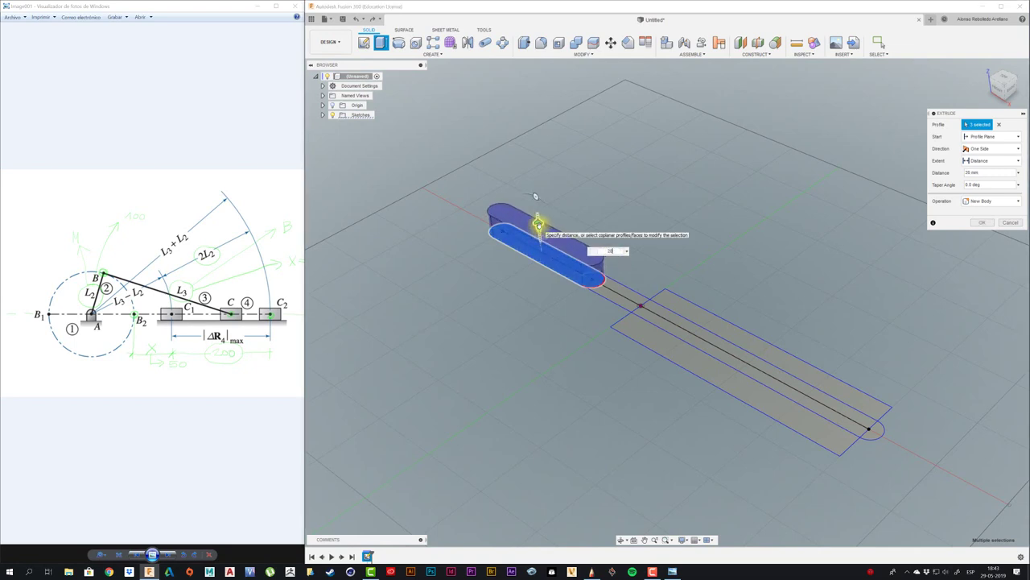
{"action": "left_click", "coordinate": [1004, 202]}
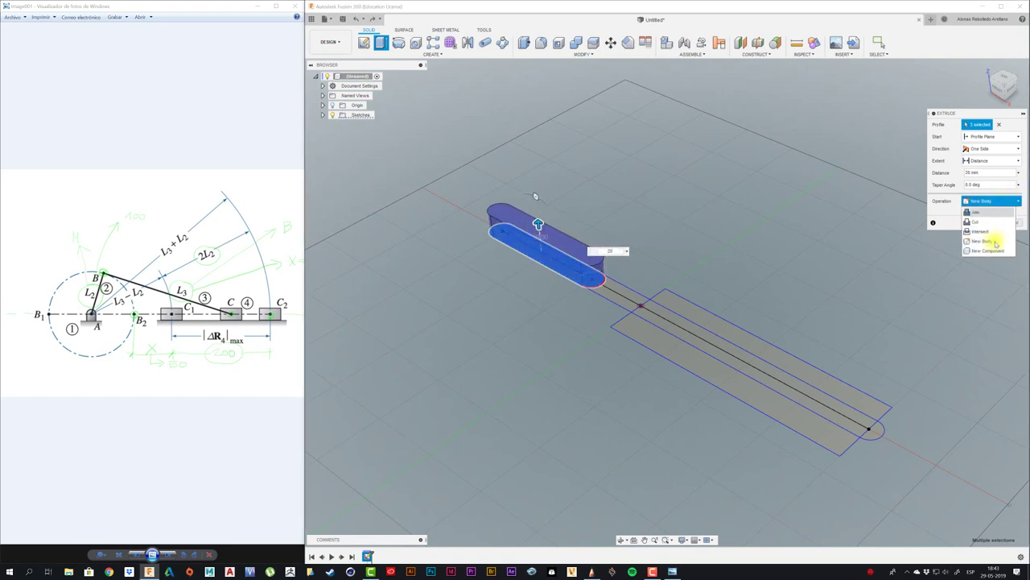
{"action": "left_click", "coordinate": [998, 250]}
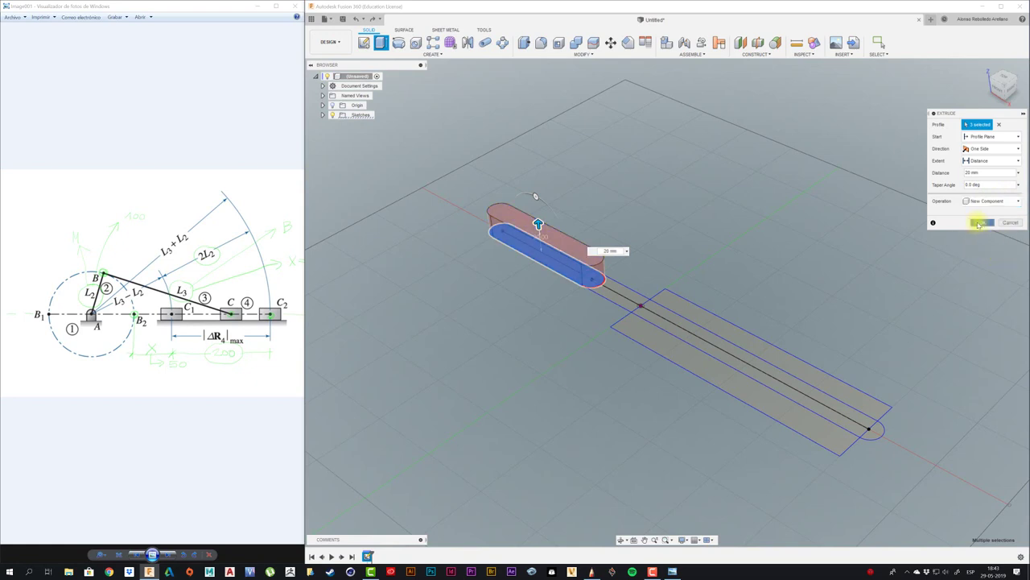
{"action": "left_click", "coordinate": [981, 222]}
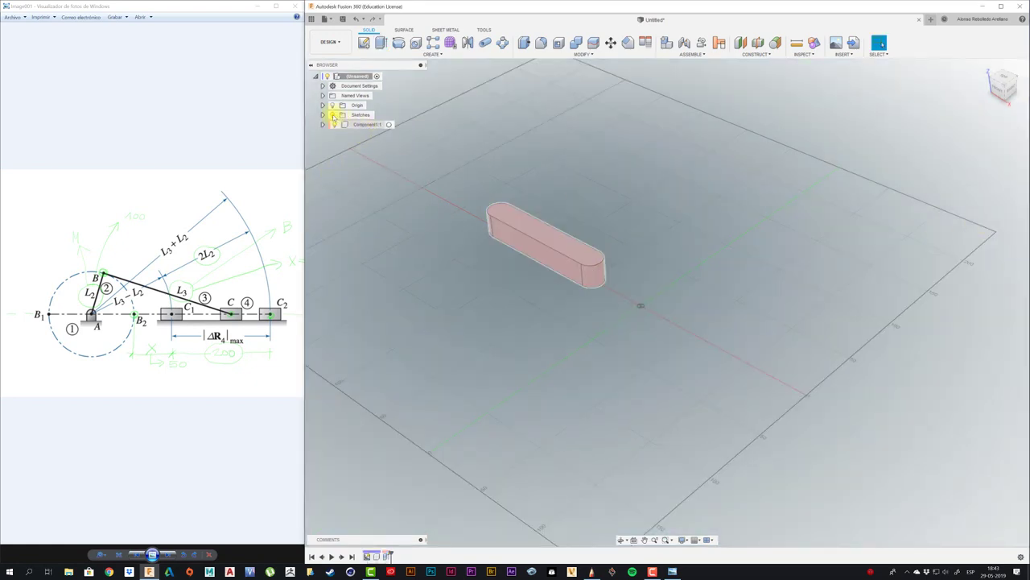
{"action": "left_click", "coordinate": [323, 115]}
{"action": "left_click", "coordinate": [337, 125]}
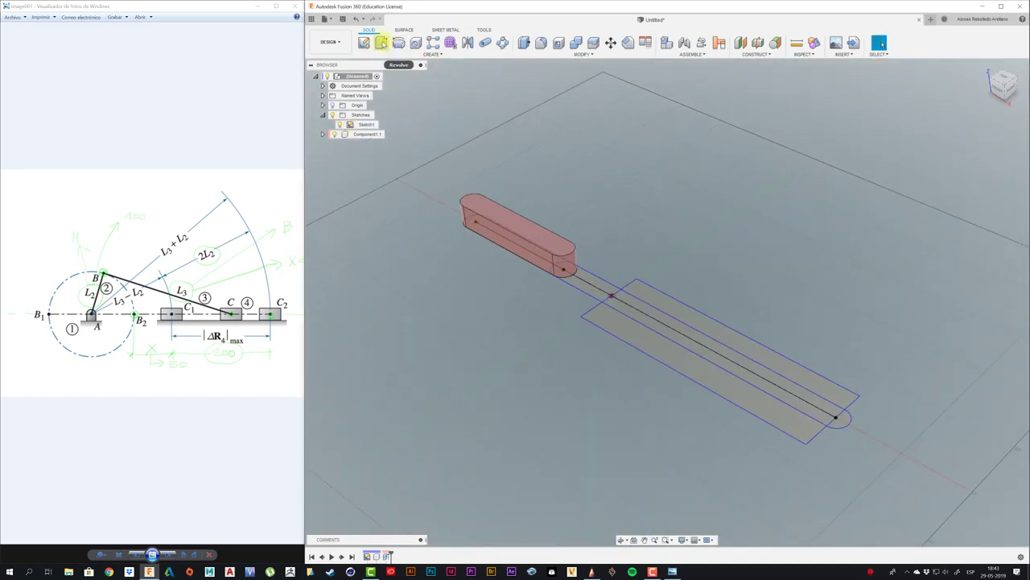
Extrude the round end, neck, long slot and far end cap -20 mm as a new component.
{"action": "left_click", "coordinate": [382, 43]}
{"action": "left_click", "coordinate": [566, 271]}
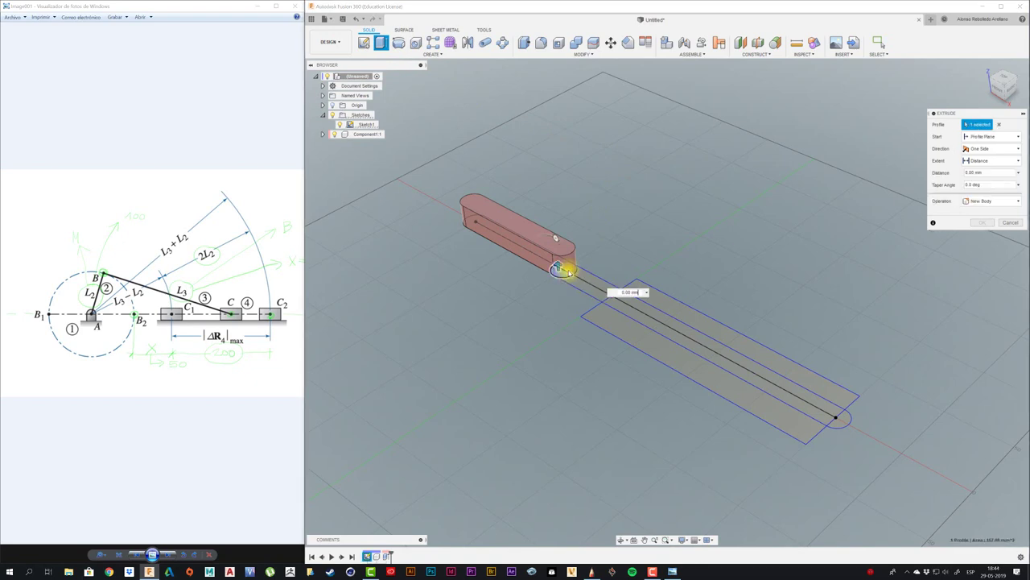
{"action": "left_click", "coordinate": [586, 281]}
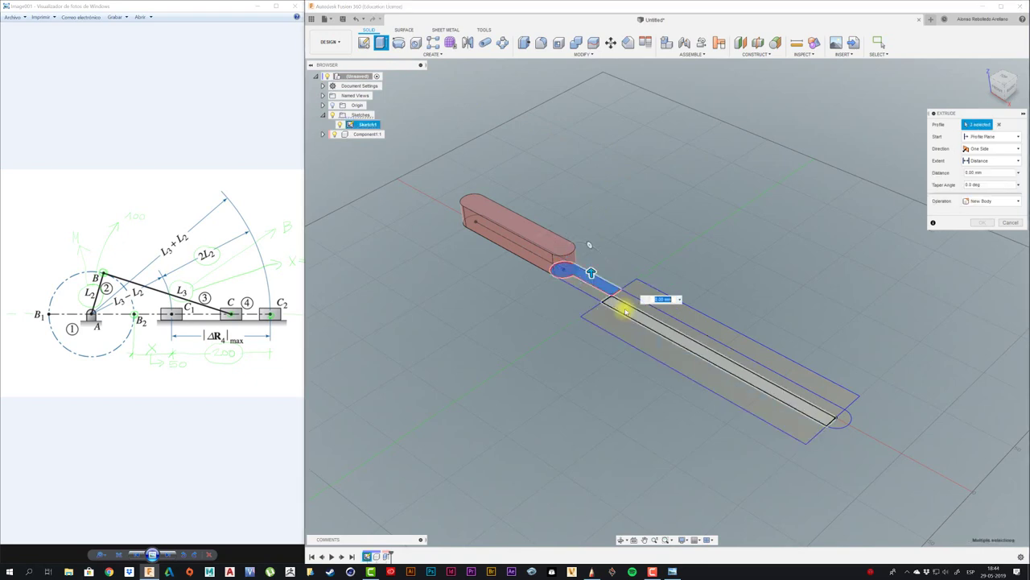
{"action": "left_click", "coordinate": [624, 311]}
{"action": "left_click", "coordinate": [841, 422]}
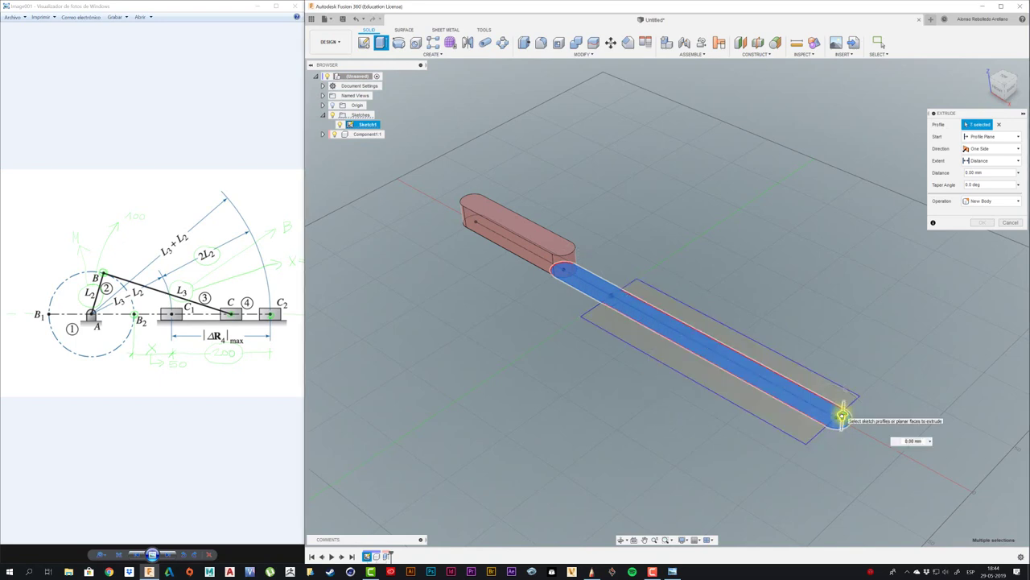
{"action": "left_click_drag", "start_coordinate": [842, 415], "coordinate": [837, 473]}
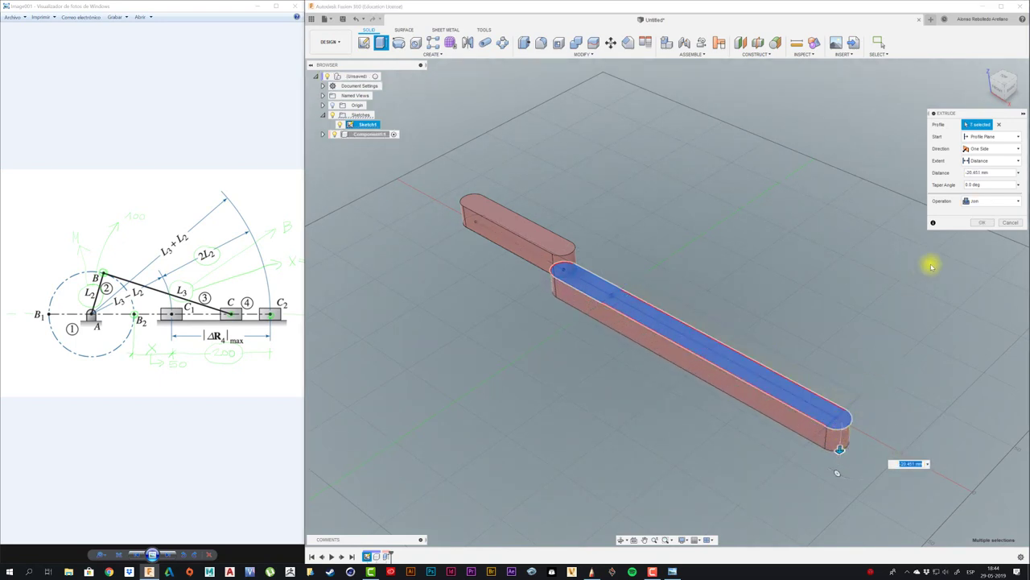
{"action": "left_click", "coordinate": [1016, 201]}
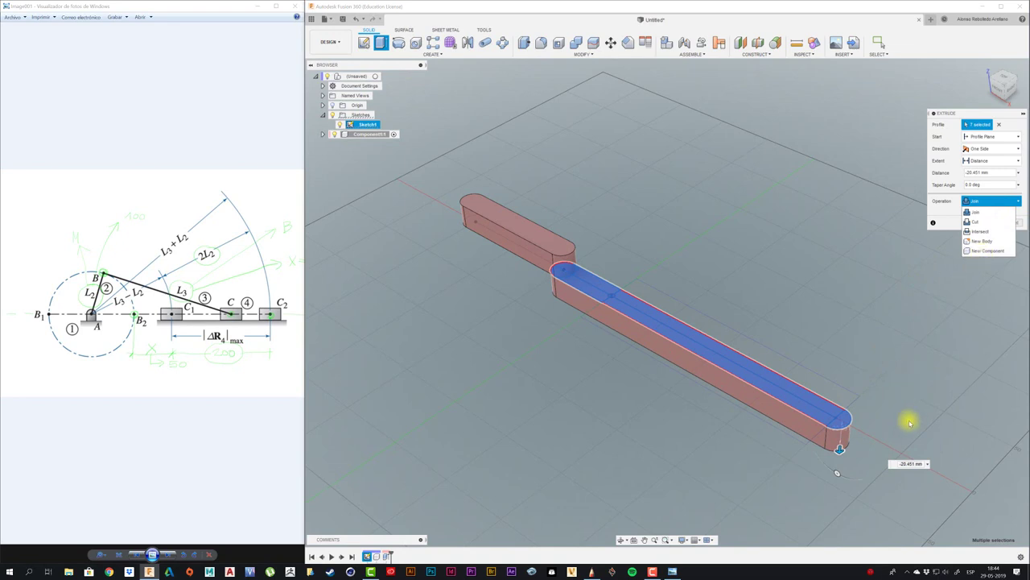
{"action": "left_click", "coordinate": [911, 465]}
{"action": "type", "text": "-20"}
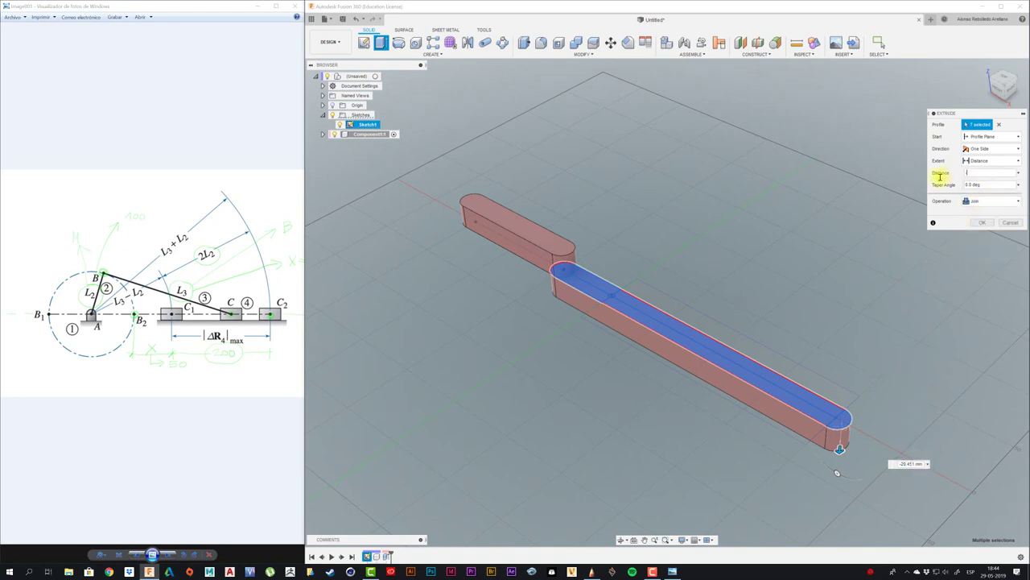
{"action": "left_click", "coordinate": [1011, 203]}
{"action": "left_click", "coordinate": [989, 251]}
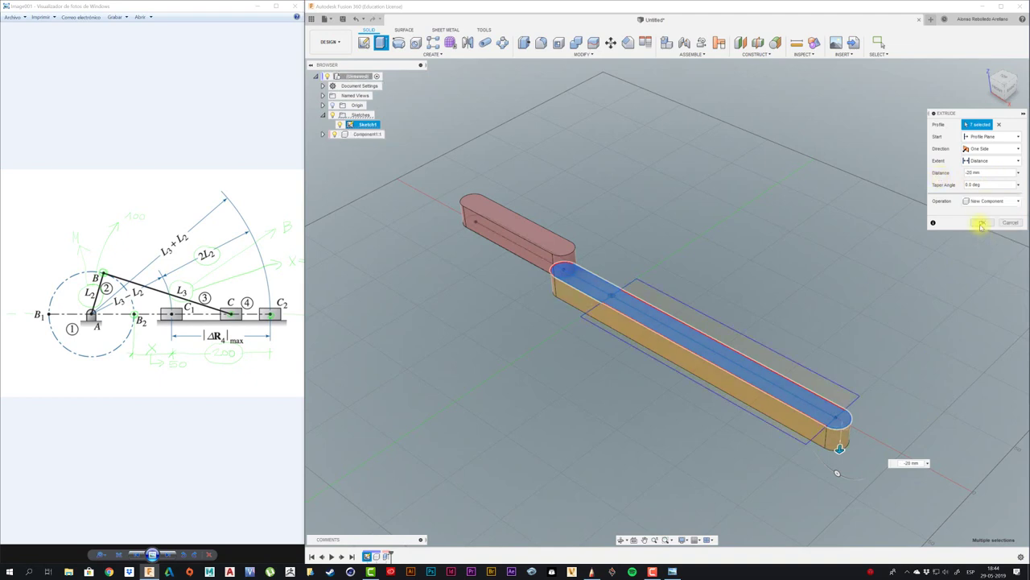
{"action": "left_click", "coordinate": [981, 225]}
Orbit to a low side-on view and drag the orange bar off the sketch, in front of the pink bar.
{"action": "scroll", "coordinate": [646, 188], "scroll_direction": "up", "scroll_amount": 1}
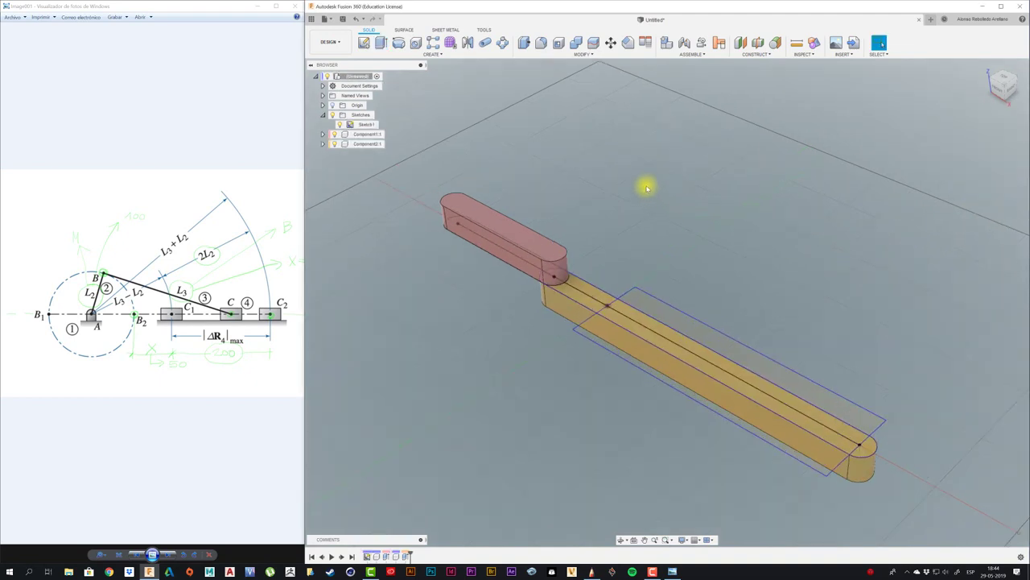
{"action": "scroll", "coordinate": [646, 188], "scroll_direction": "up", "scroll_amount": 1}
{"action": "left_click", "coordinate": [620, 540]}
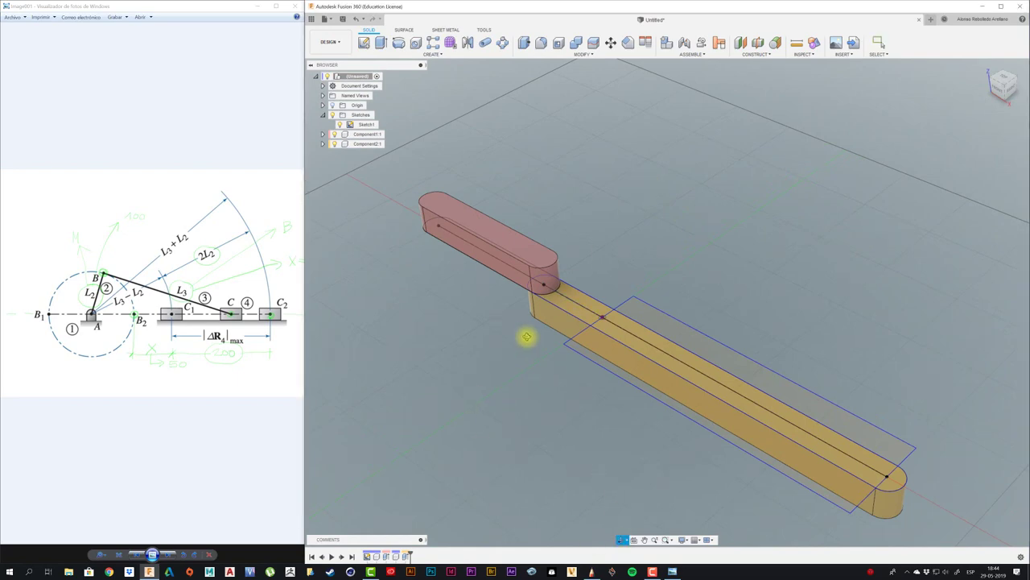
{"action": "mouse_move", "coordinate": [524, 338]}
{"action": "left_mouse_down"}
{"action": "mouse_move", "coordinate": [569, 322]}
{"action": "mouse_move", "coordinate": [554, 340]}
{"action": "mouse_move", "coordinate": [555, 395]}
{"action": "mouse_move", "coordinate": [539, 395]}
{"action": "mouse_move", "coordinate": [515, 329]}
{"action": "mouse_move", "coordinate": [568, 309]}
{"action": "mouse_move", "coordinate": [570, 360]}
{"action": "mouse_move", "coordinate": [667, 271]}
{"action": "left_mouse_up"}
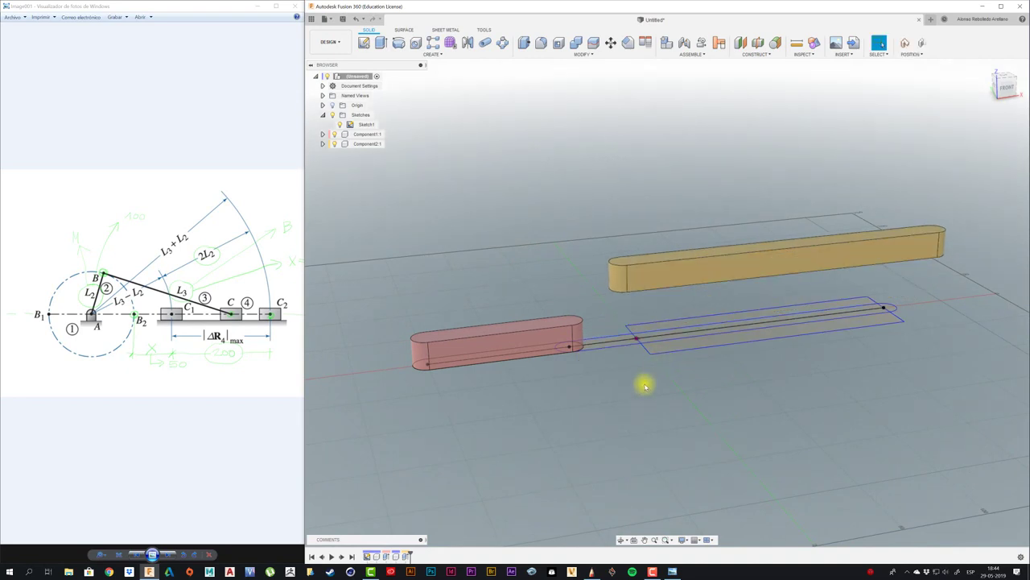
{"action": "mouse_move", "coordinate": [685, 266]}
{"action": "left_mouse_down"}
{"action": "mouse_move", "coordinate": [662, 388]}
{"action": "mouse_move", "coordinate": [625, 379]}
{"action": "left_mouse_up"}
{"action": "scroll", "coordinate": [611, 355], "scroll_direction": "up", "scroll_amount": 2}
{"action": "scroll", "coordinate": [612, 355], "scroll_direction": "down", "scroll_amount": 2}
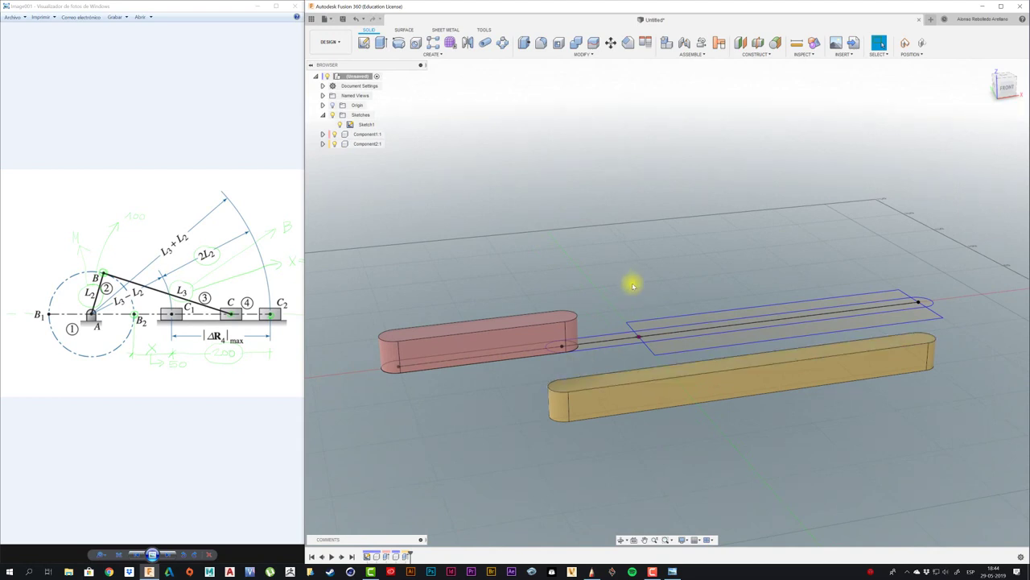
Keep the moved position and revolute-join the orange bar's rounded end to the pink bar's end.
{"action": "key", "text": "j"}
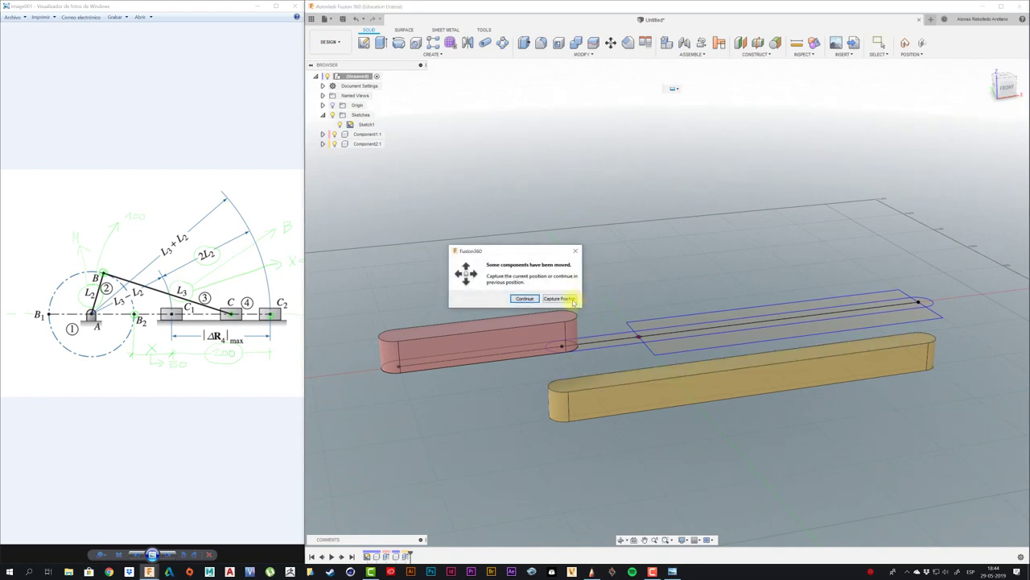
{"action": "left_click", "coordinate": [573, 299]}
{"action": "left_click", "coordinate": [993, 198]}
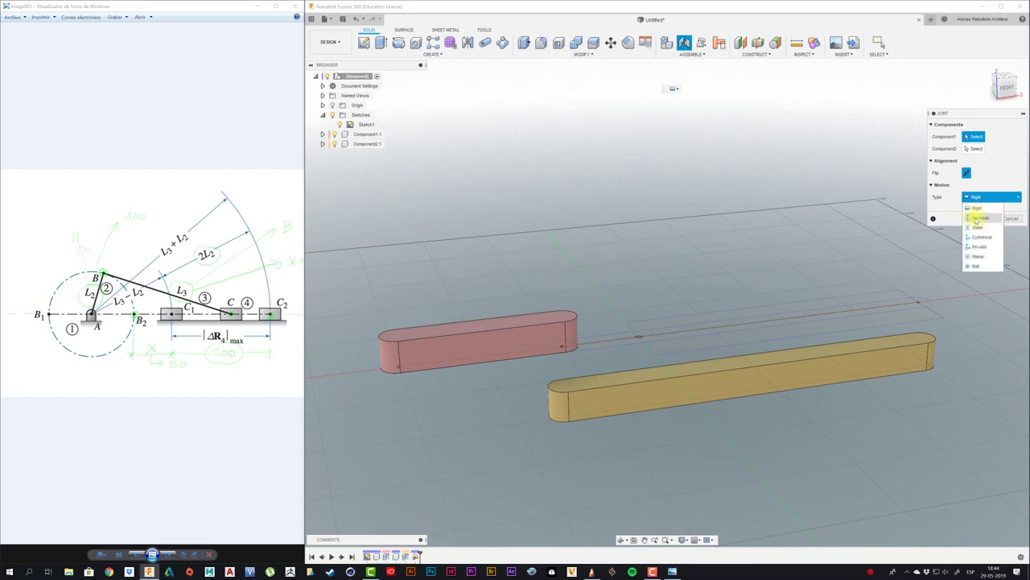
{"action": "left_click", "coordinate": [984, 213]}
{"action": "left_click", "coordinate": [563, 388]}
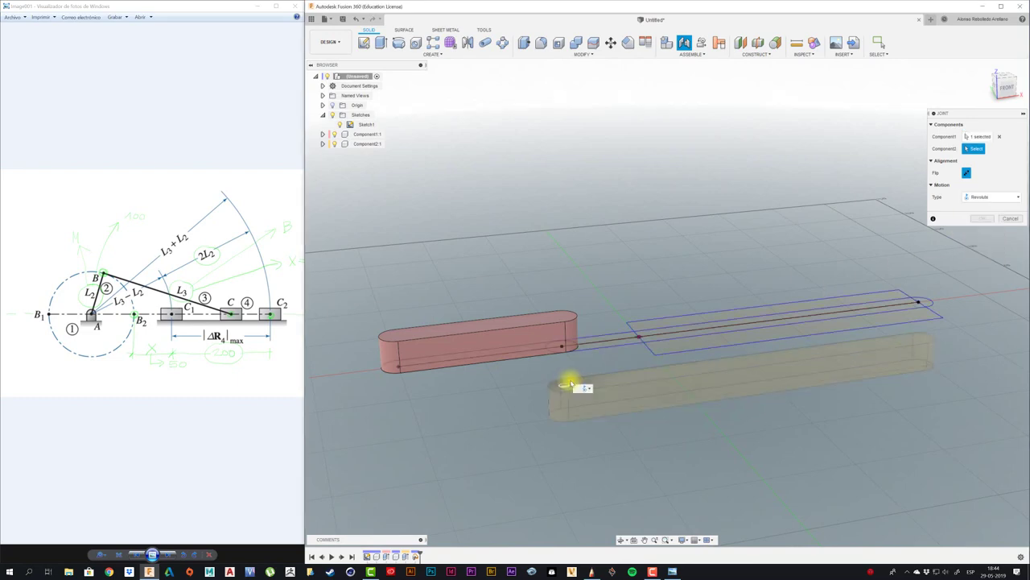
{"action": "middle_click_drag", "start_coordinate": [570, 361], "coordinate": [617, 442], "text": "shift"}
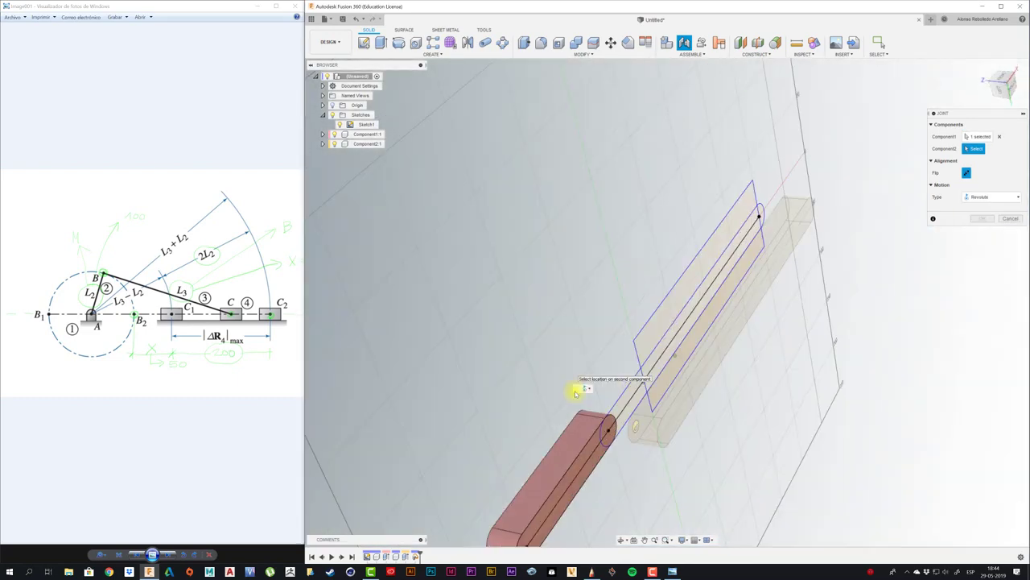
{"action": "left_click", "coordinate": [608, 435]}
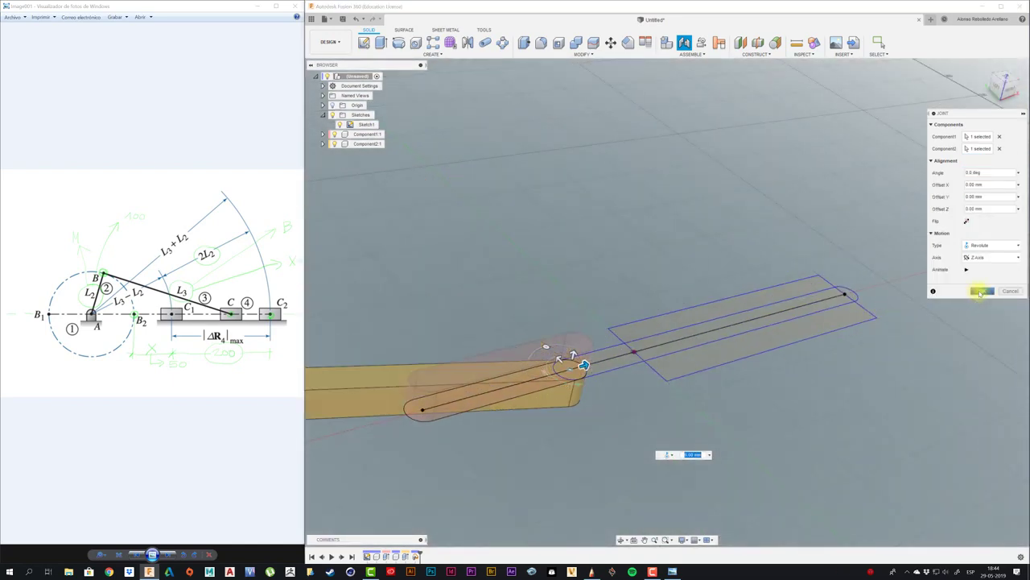
{"action": "left_click", "coordinate": [982, 291]}
{"action": "middle_click_drag", "start_coordinate": [590, 292], "coordinate": [639, 357], "text": "shift"}
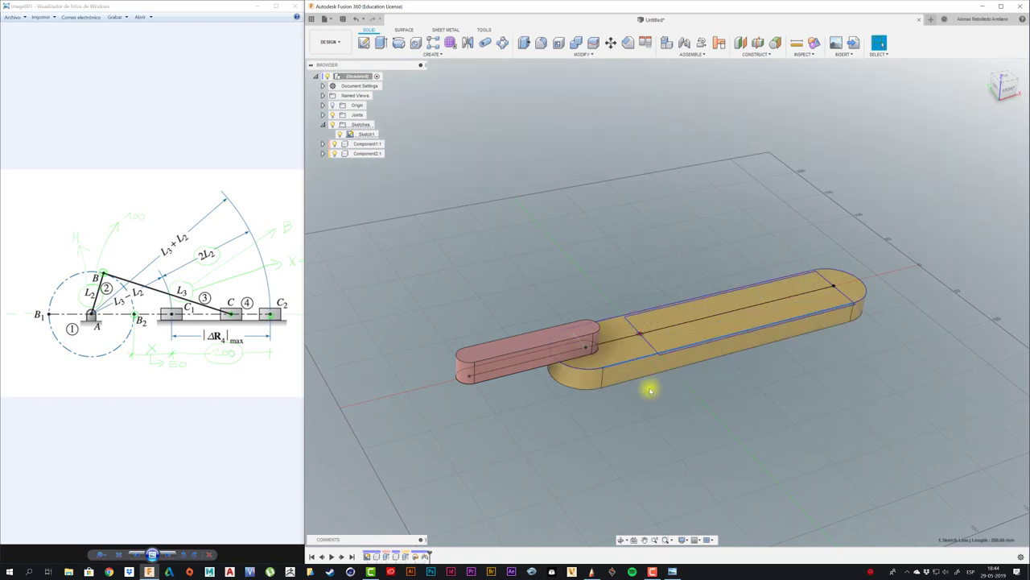
Swing the orange bar about its joint, then revert the move and inspect both parts from several angles.
{"action": "mouse_move", "coordinate": [617, 362]}
{"action": "left_mouse_down"}
{"action": "mouse_move", "coordinate": [592, 401]}
{"action": "mouse_move", "coordinate": [565, 354]}
{"action": "left_mouse_up"}
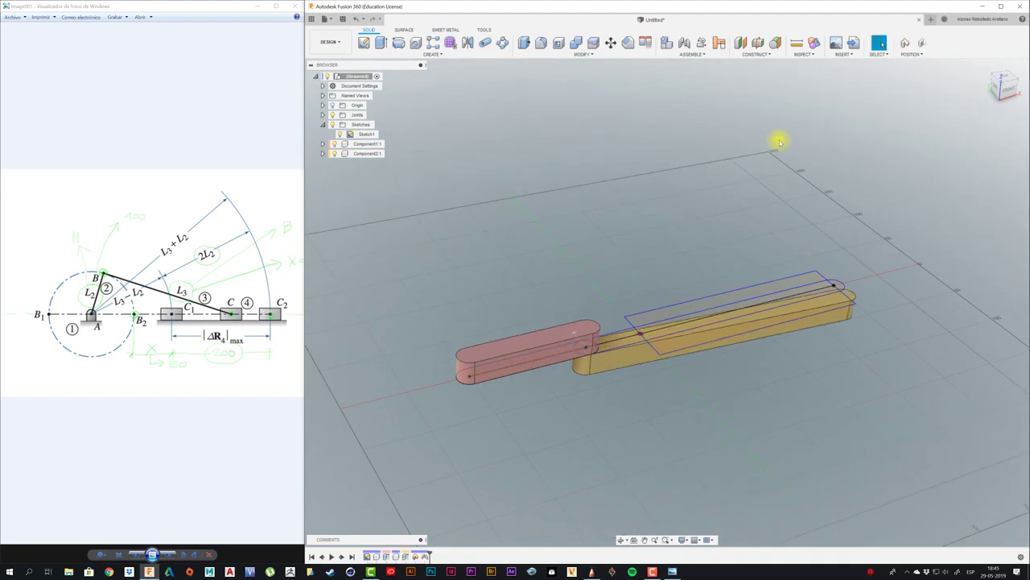
{"action": "left_click", "coordinate": [923, 44]}
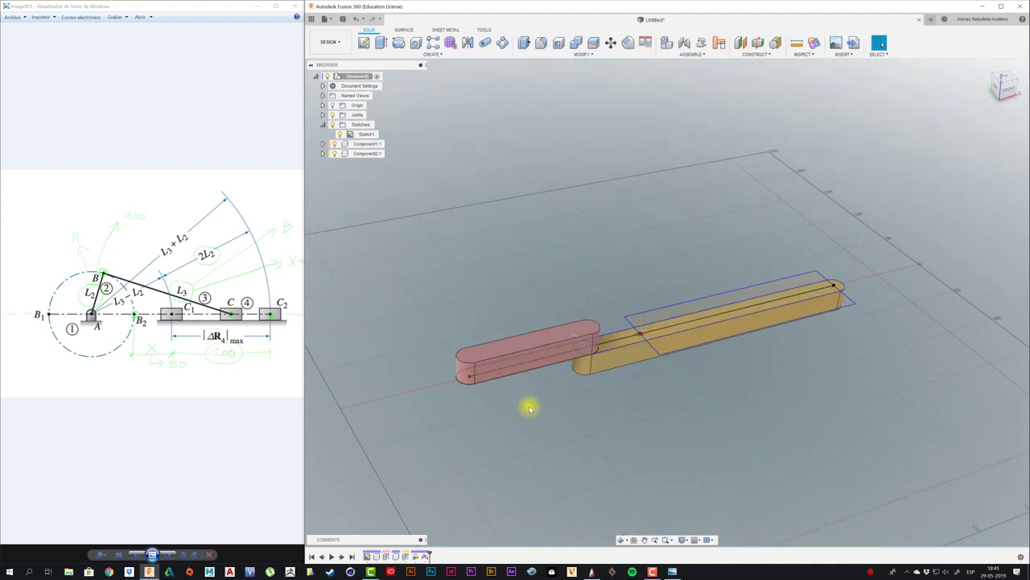
{"action": "middle_click_drag", "start_coordinate": [483, 419], "coordinate": [492, 405], "text": "shift"}
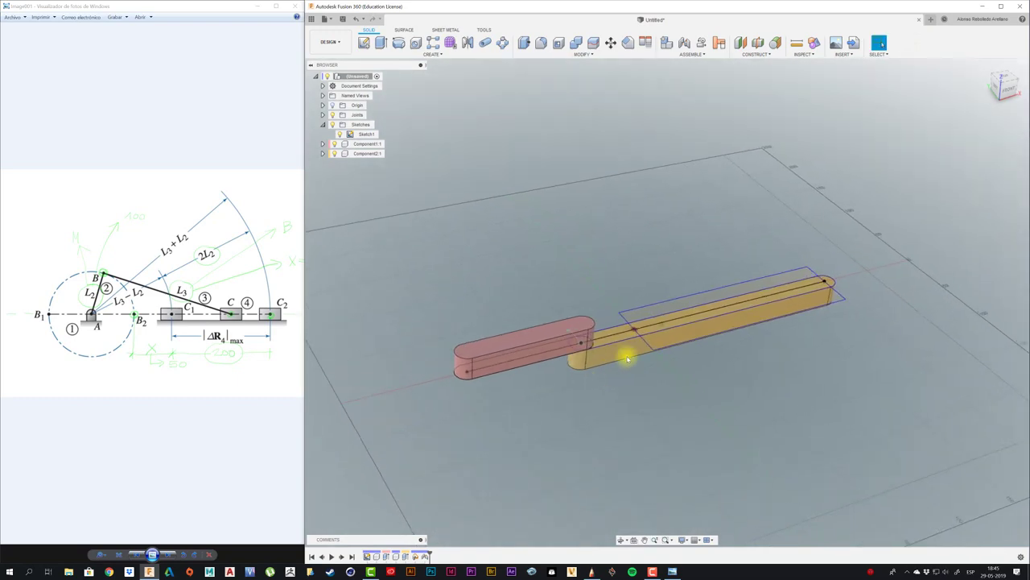
{"action": "middle_click_drag", "start_coordinate": [655, 363], "coordinate": [617, 324], "text": "shift"}
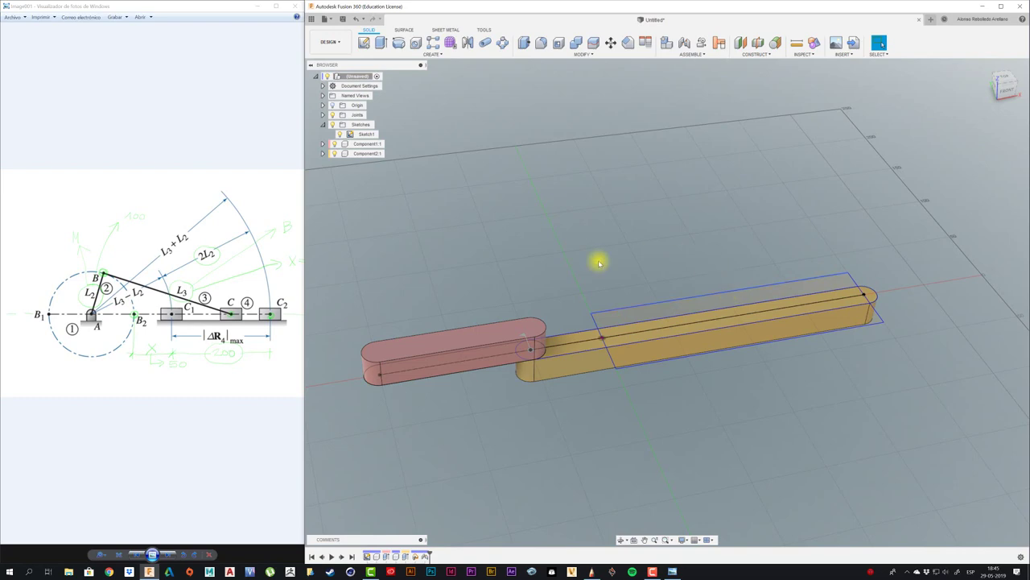
{"action": "mouse_move", "coordinate": [501, 316]}
{"action": "middle_mouse_down", "text": "shift"}
{"action": "mouse_move", "coordinate": [605, 265]}
{"action": "mouse_move", "coordinate": [593, 269]}
{"action": "mouse_move", "coordinate": [509, 505]}
{"action": "mouse_move", "coordinate": [488, 396]}
{"action": "middle_mouse_up", "text": "shift"}
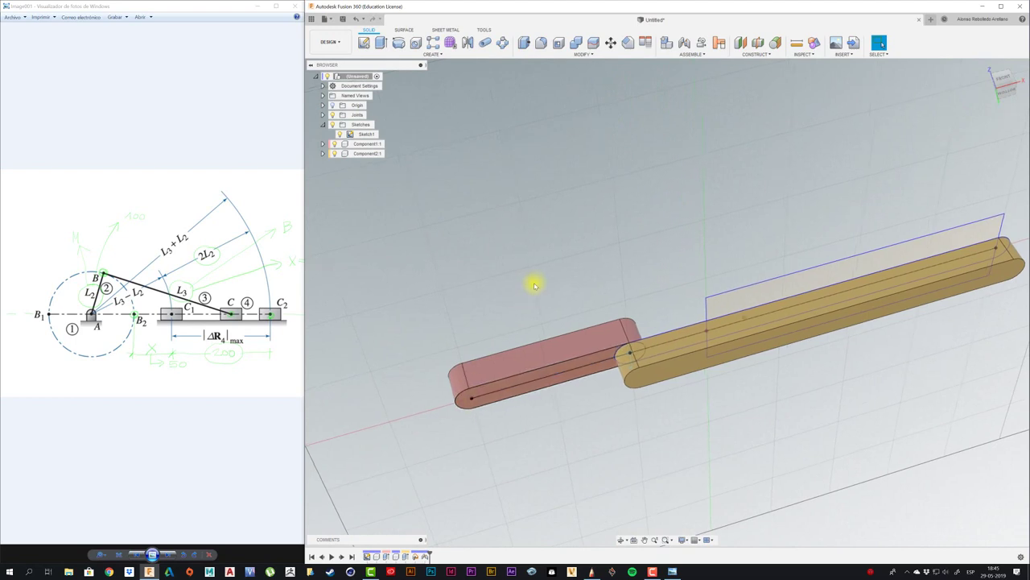
{"action": "mouse_move", "coordinate": [533, 282]}
{"action": "middle_mouse_down", "text": "shift"}
{"action": "mouse_move", "coordinate": [391, 190]}
{"action": "mouse_move", "coordinate": [366, 113]}
{"action": "mouse_move", "coordinate": [515, 191]}
{"action": "middle_mouse_up", "text": "shift"}
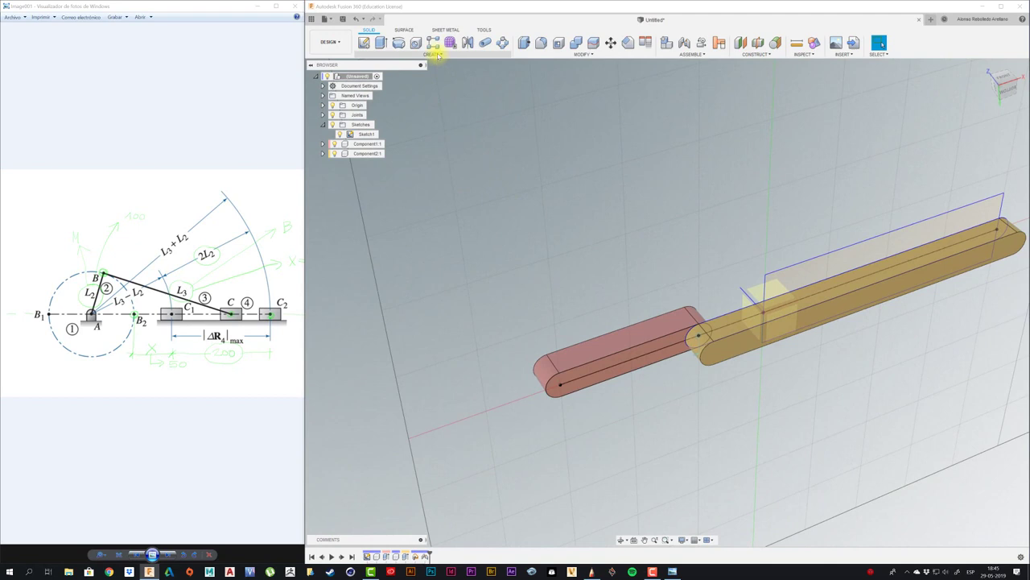
Create a new component and sketch a circle centred on the red part's rounded end.
{"action": "left_click", "coordinate": [396, 54]}
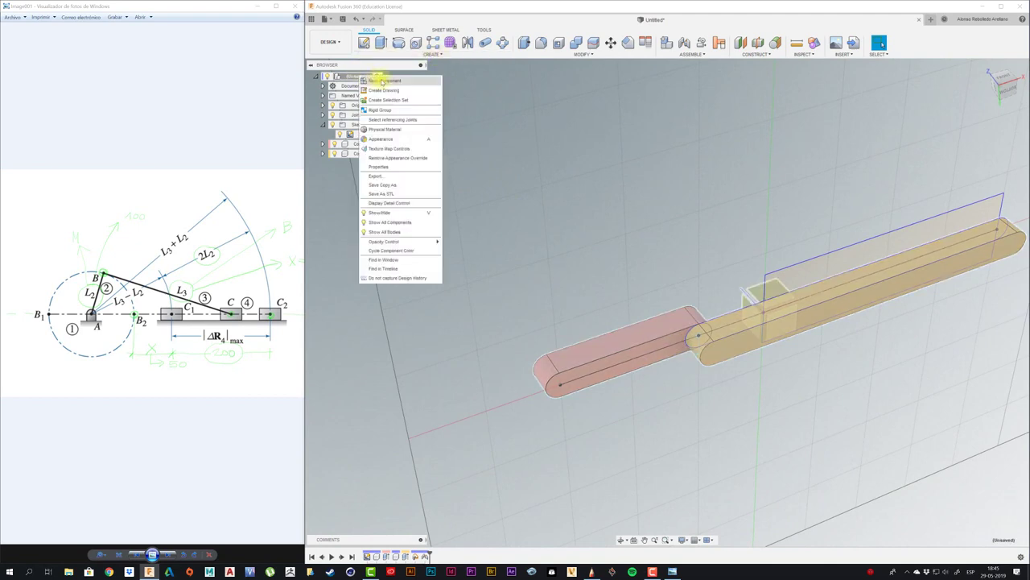
{"action": "left_click", "coordinate": [377, 77]}
{"action": "left_click", "coordinate": [365, 44]}
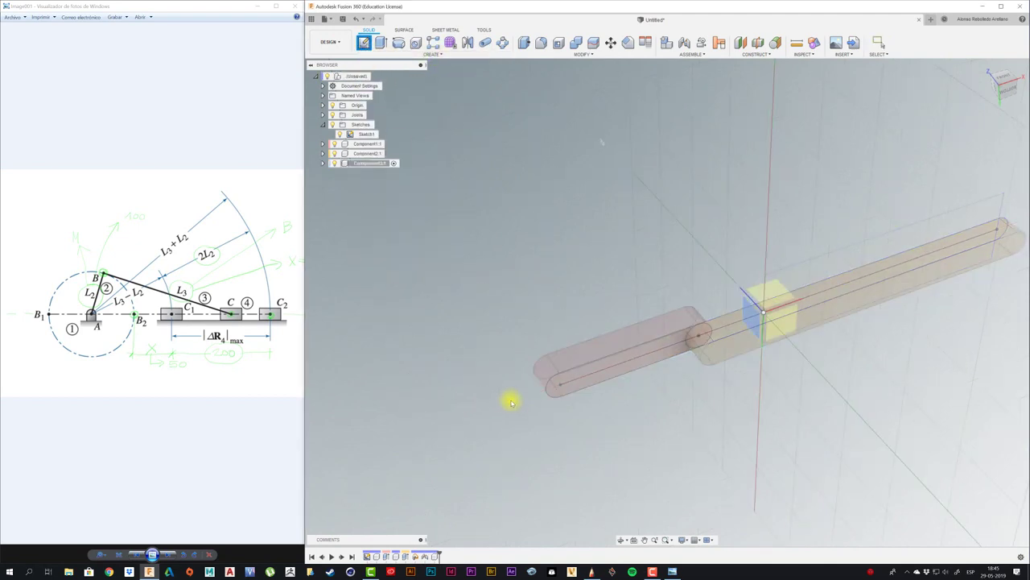
{"action": "left_click", "coordinate": [564, 387]}
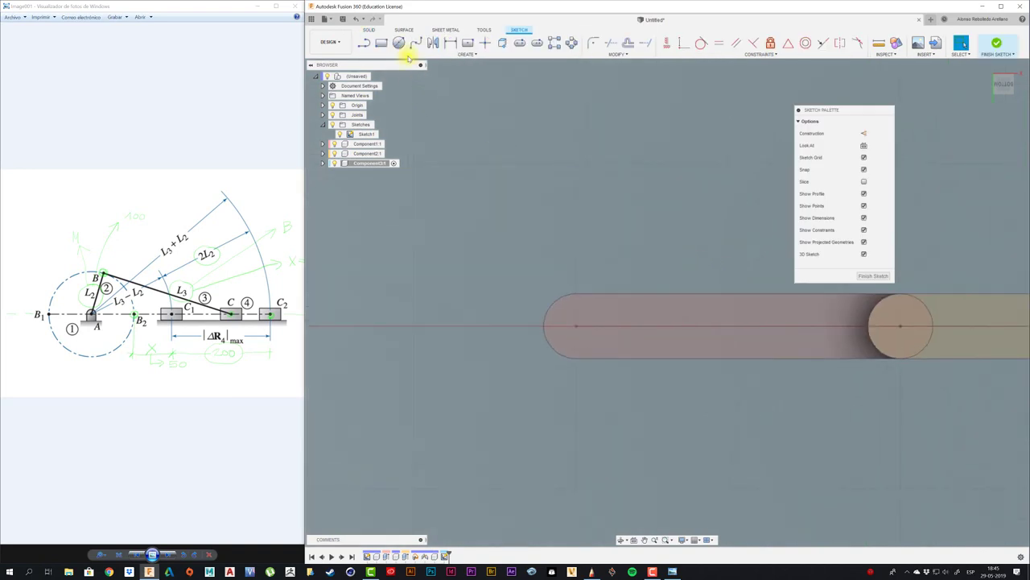
{"action": "left_click", "coordinate": [398, 42]}
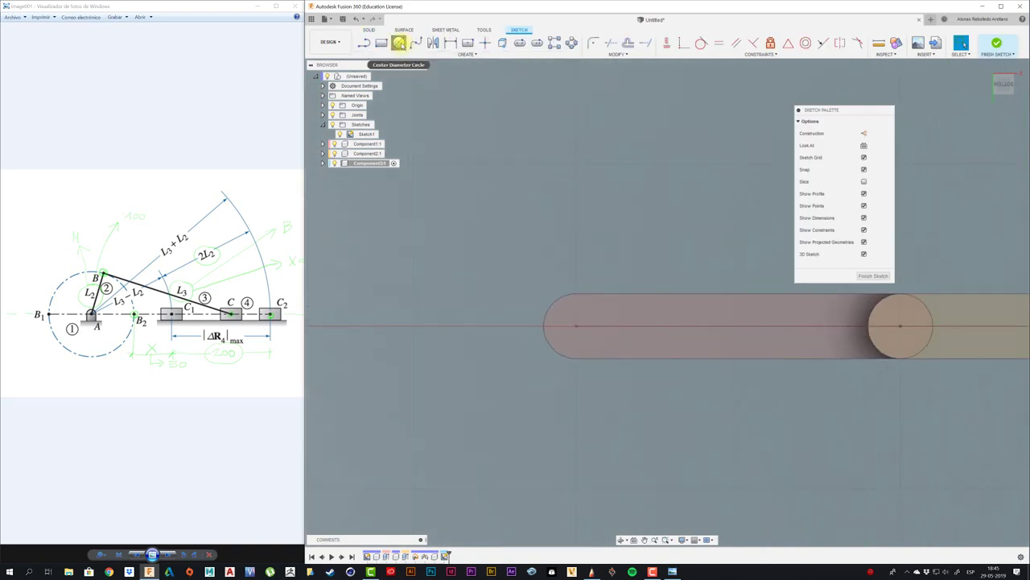
{"action": "left_click", "coordinate": [577, 324]}
{"action": "left_click", "coordinate": [574, 326]}
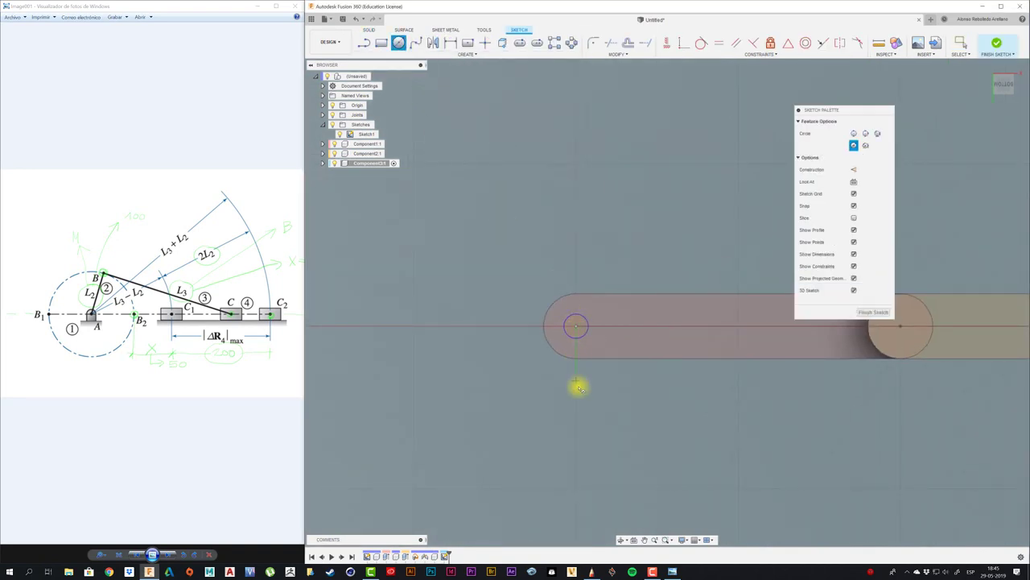
Extrude the circle two-sided, about 25 mm, into a pin through the red part.
{"action": "key", "text": "e"}
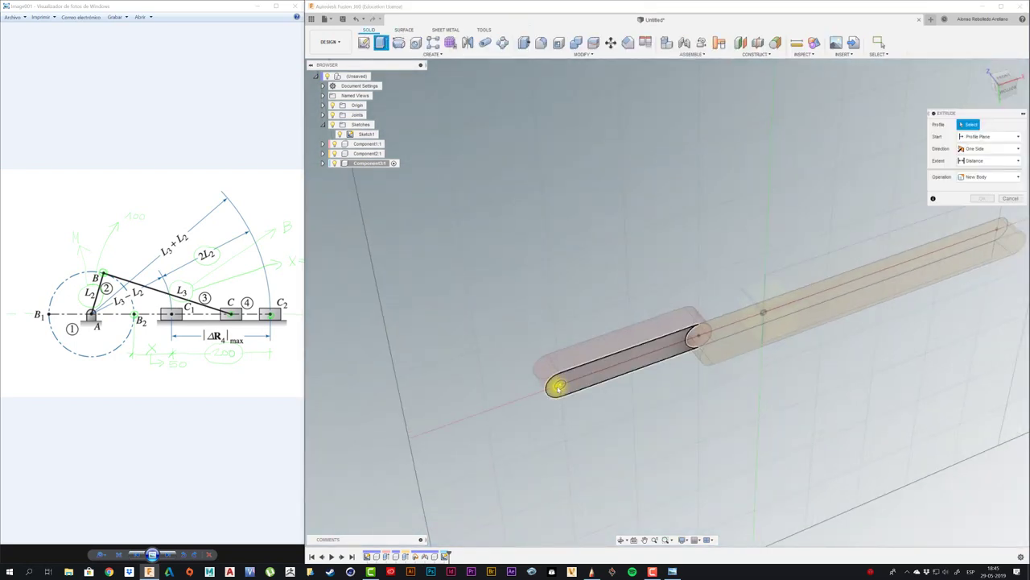
{"action": "left_click", "coordinate": [1010, 222]}
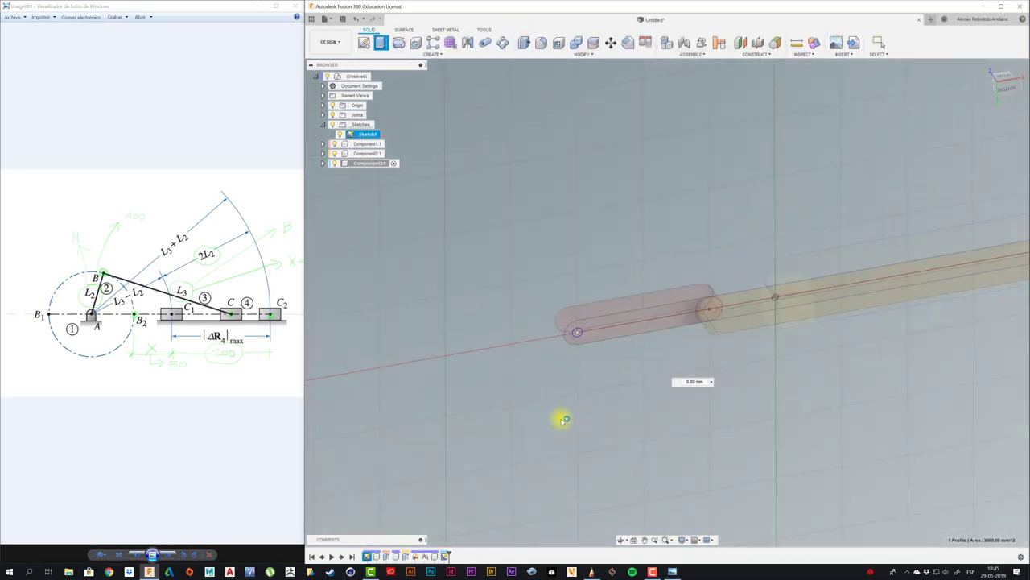
{"action": "key", "text": "e"}
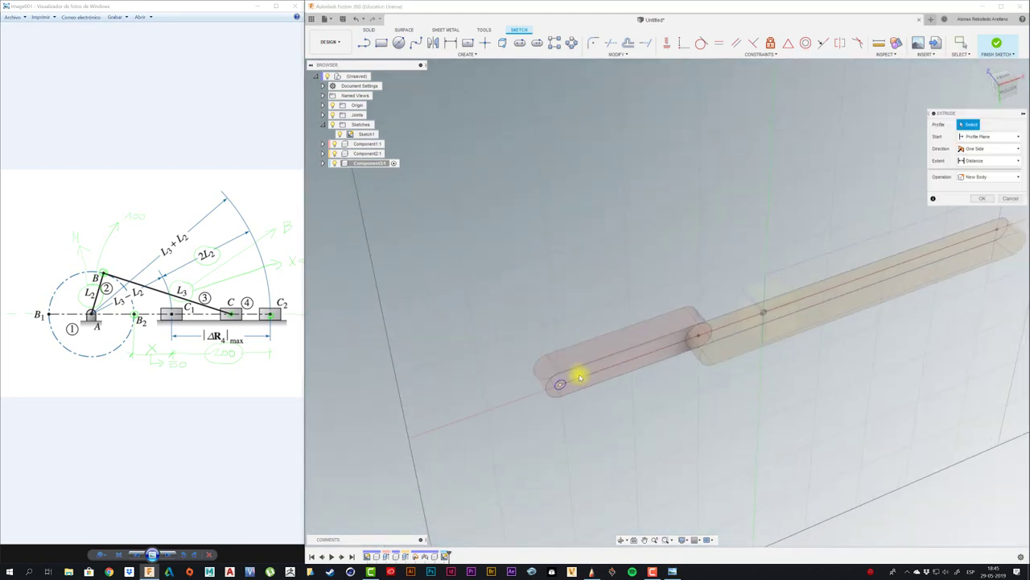
{"action": "left_click", "coordinate": [563, 385]}
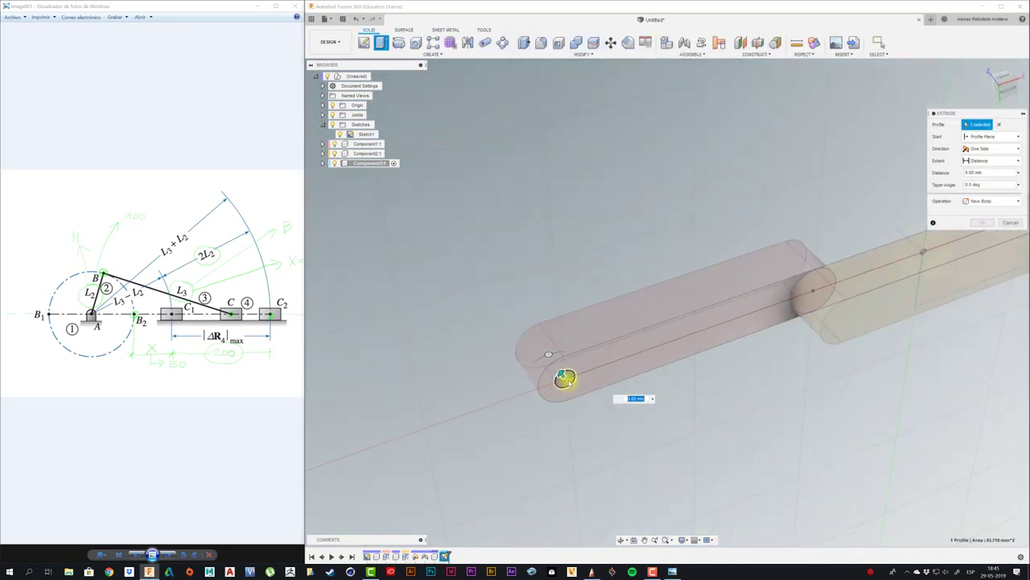
{"action": "left_click_drag", "start_coordinate": [562, 376], "coordinate": [594, 429]}
{"action": "middle_click_drag", "start_coordinate": [593, 430], "coordinate": [845, 242], "text": "shift"}
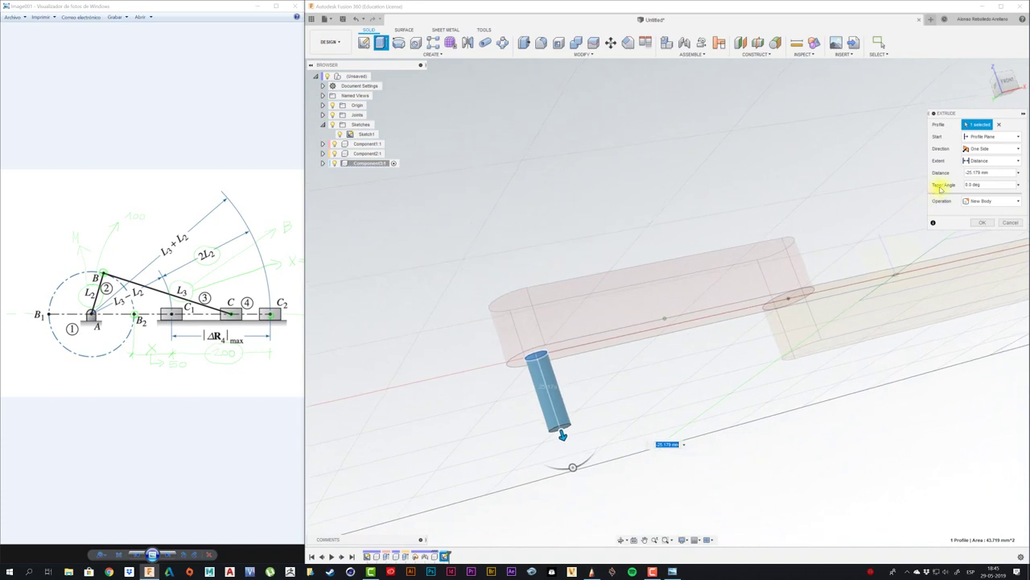
{"action": "left_click", "coordinate": [998, 161]}
{"action": "left_click", "coordinate": [992, 149]}
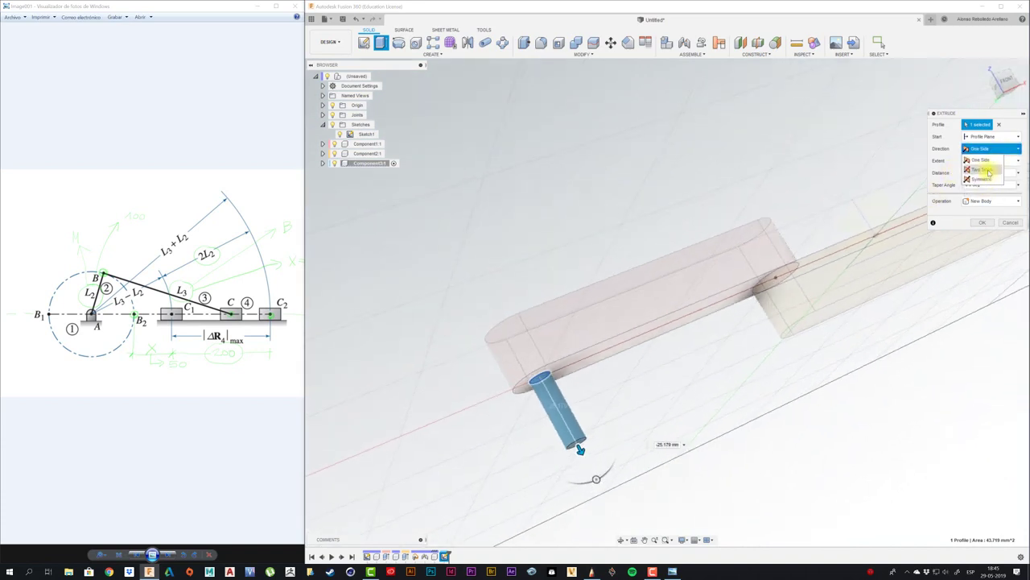
{"action": "left_click", "coordinate": [988, 169]}
{"action": "left_click_drag", "start_coordinate": [547, 384], "coordinate": [489, 285]}
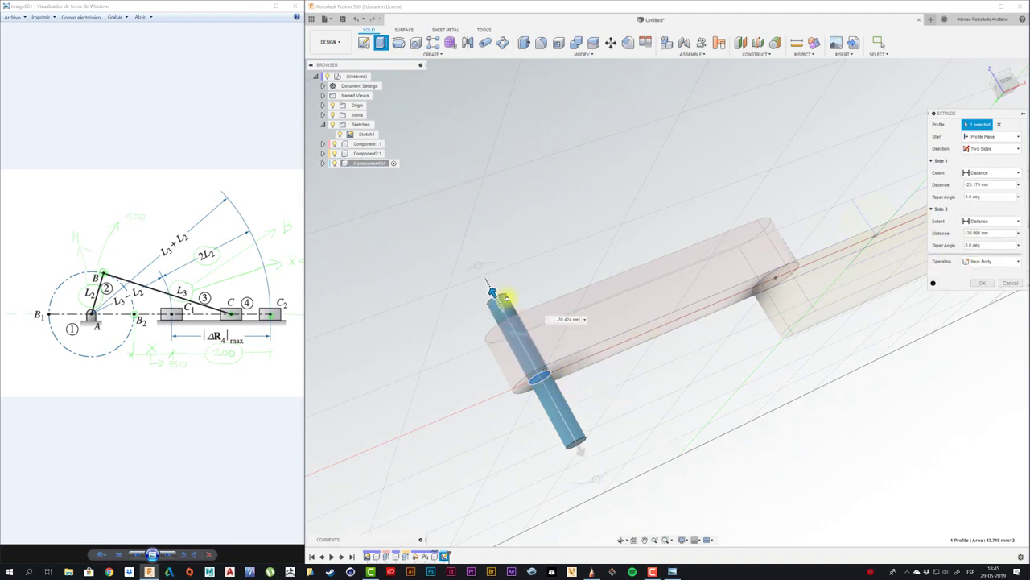
{"action": "left_click", "coordinate": [982, 283]}
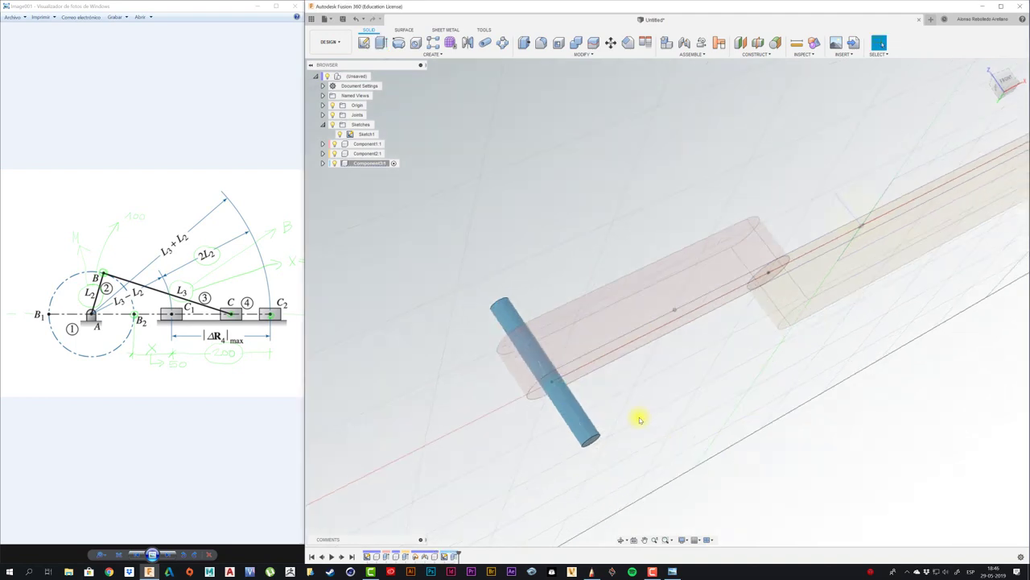
{"action": "middle_click_drag", "start_coordinate": [639, 416], "coordinate": [594, 442], "text": "shift"}
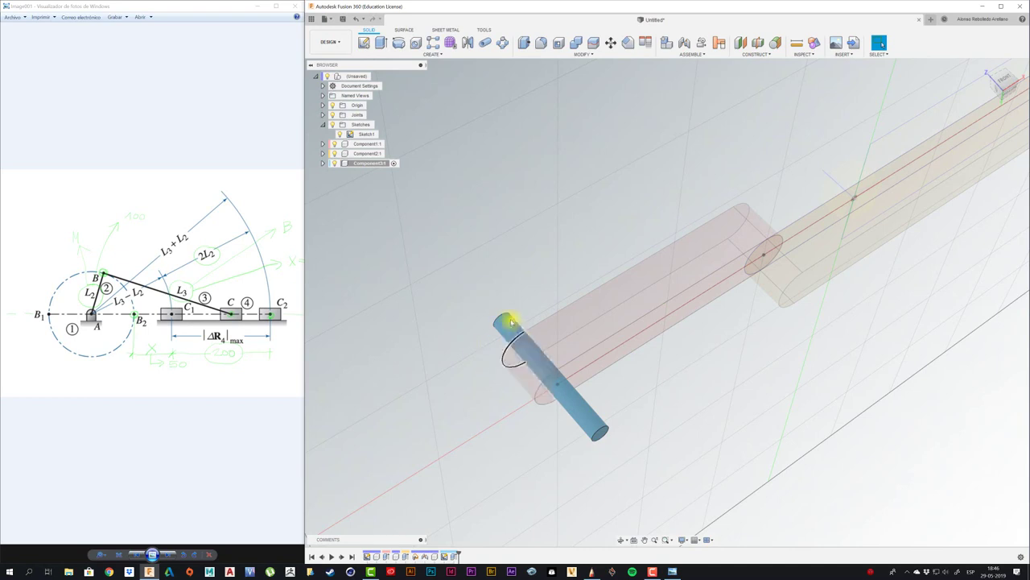
{"action": "left_click", "coordinate": [377, 75]}
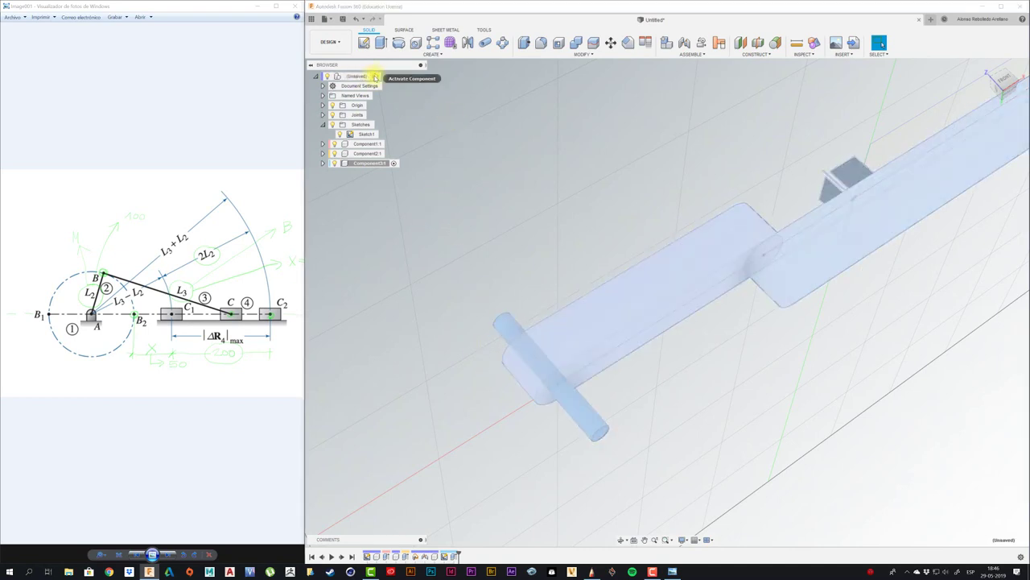
Make the pin's component, Component3:1, the active component.
{"action": "left_click", "coordinate": [576, 417]}
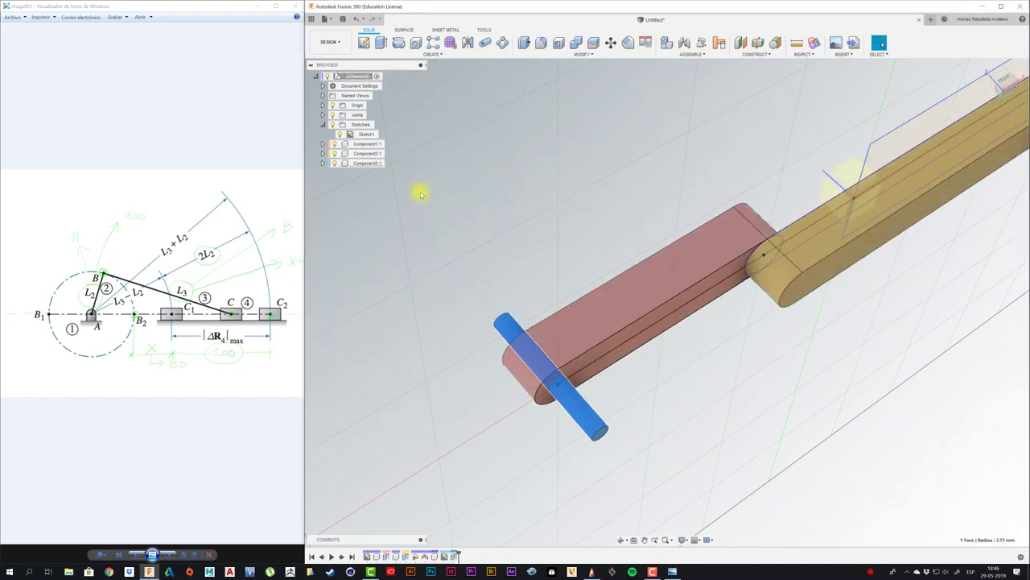
{"action": "right_click", "coordinate": [372, 163]}
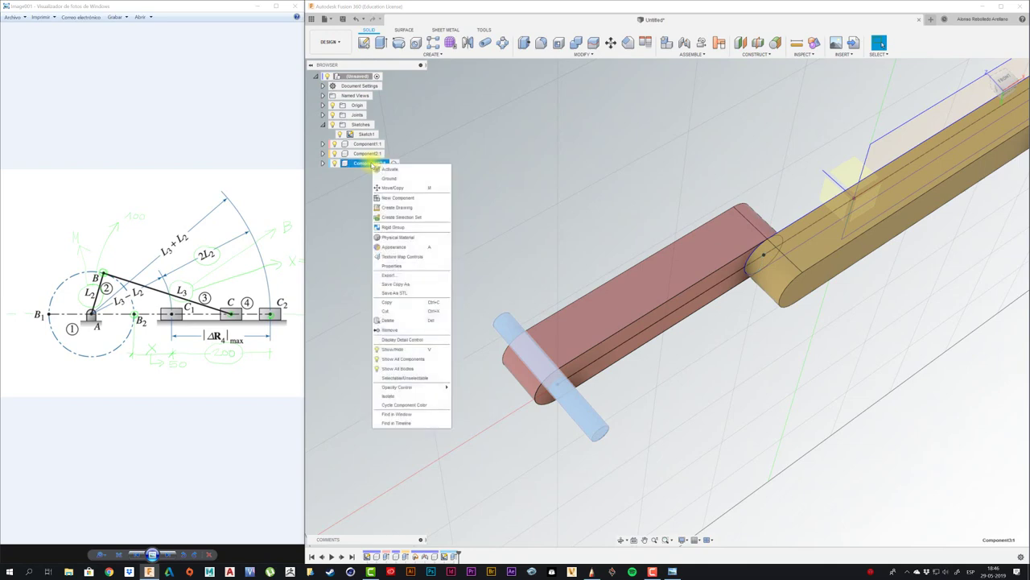
{"action": "left_click", "coordinate": [391, 170]}
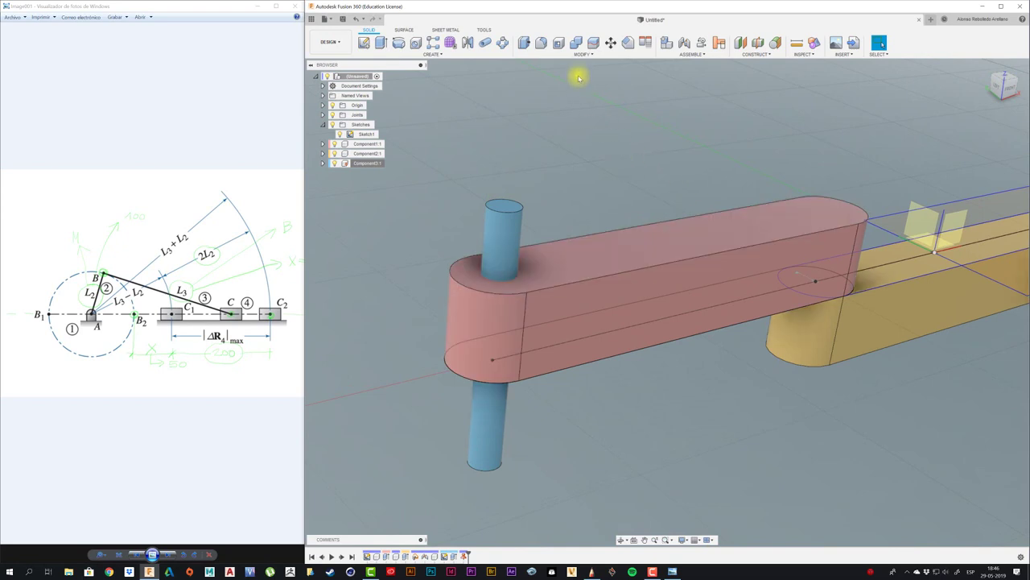
Combine with Cut, red arm as target and pin cylinder as tool, keeping the tool body.
{"action": "left_click", "coordinate": [576, 45]}
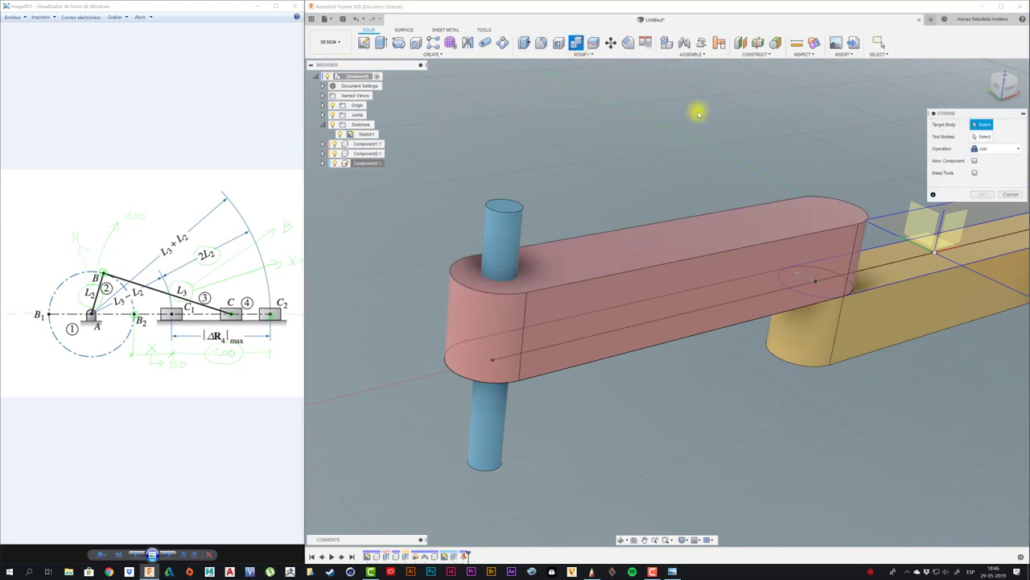
{"action": "left_click_drag", "start_coordinate": [814, 105], "coordinate": [620, 101]}
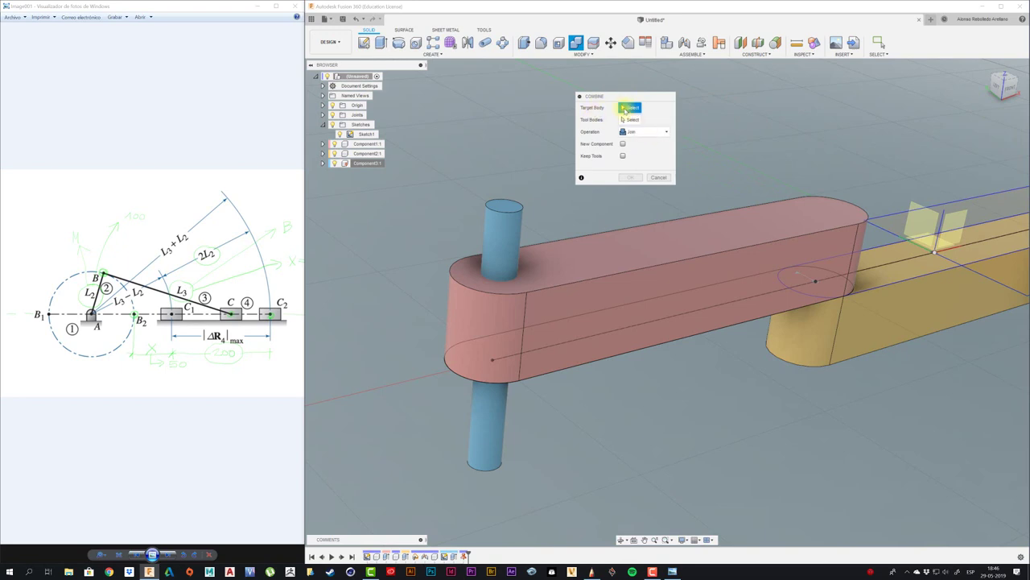
{"action": "left_click", "coordinate": [586, 266]}
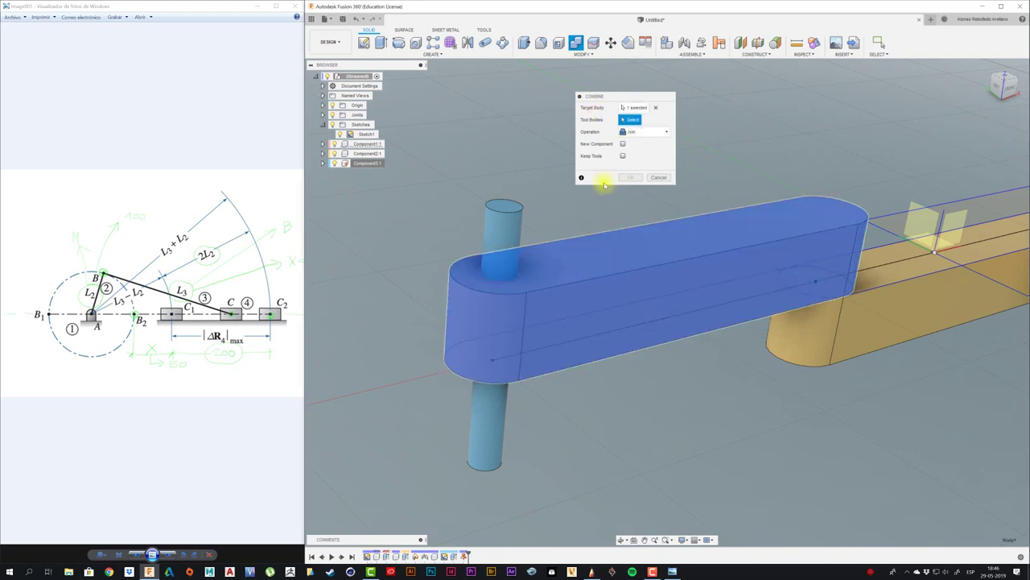
{"action": "left_click", "coordinate": [495, 227]}
{"action": "left_click", "coordinate": [652, 132]}
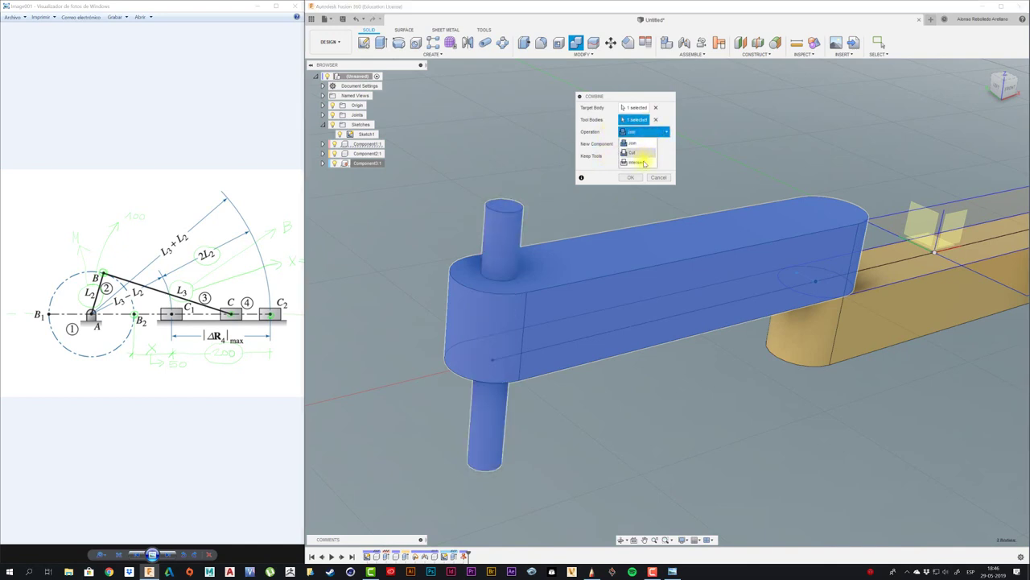
{"action": "left_click", "coordinate": [644, 162]}
{"action": "left_click", "coordinate": [653, 133]}
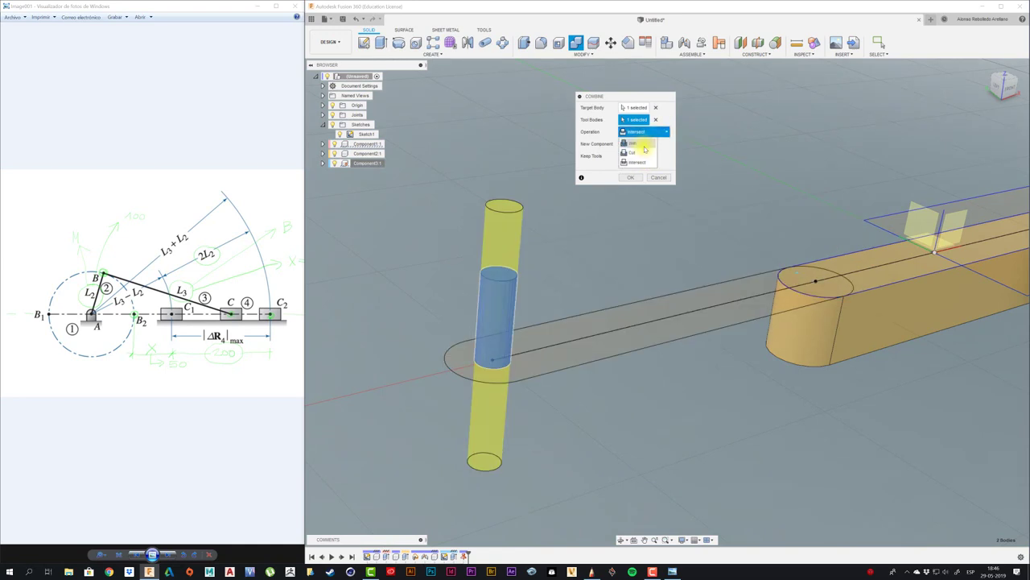
{"action": "left_click", "coordinate": [642, 153]}
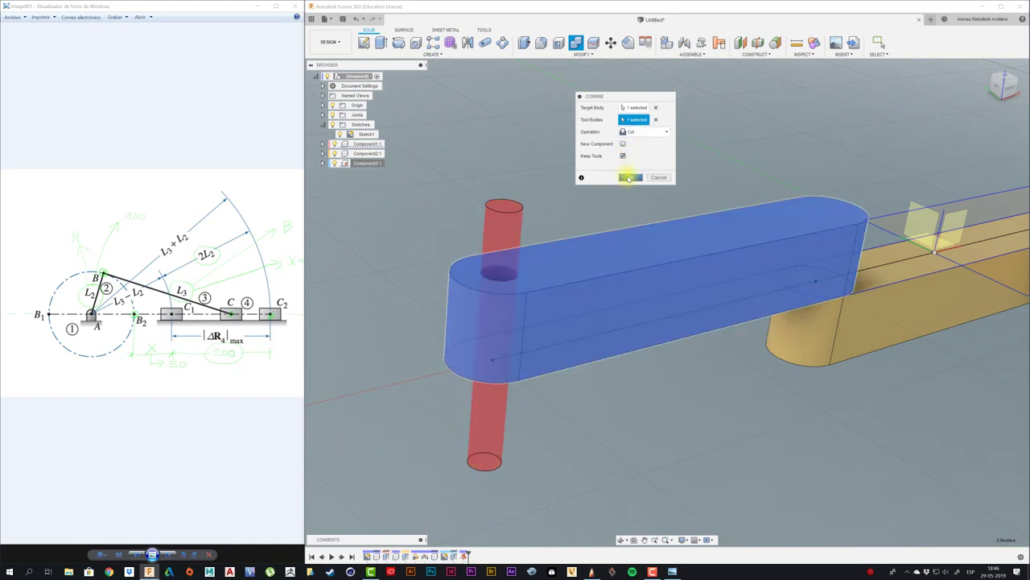
{"action": "left_click", "coordinate": [629, 178]}
{"action": "scroll", "coordinate": [581, 379], "scroll_direction": "down", "scroll_amount": 2}
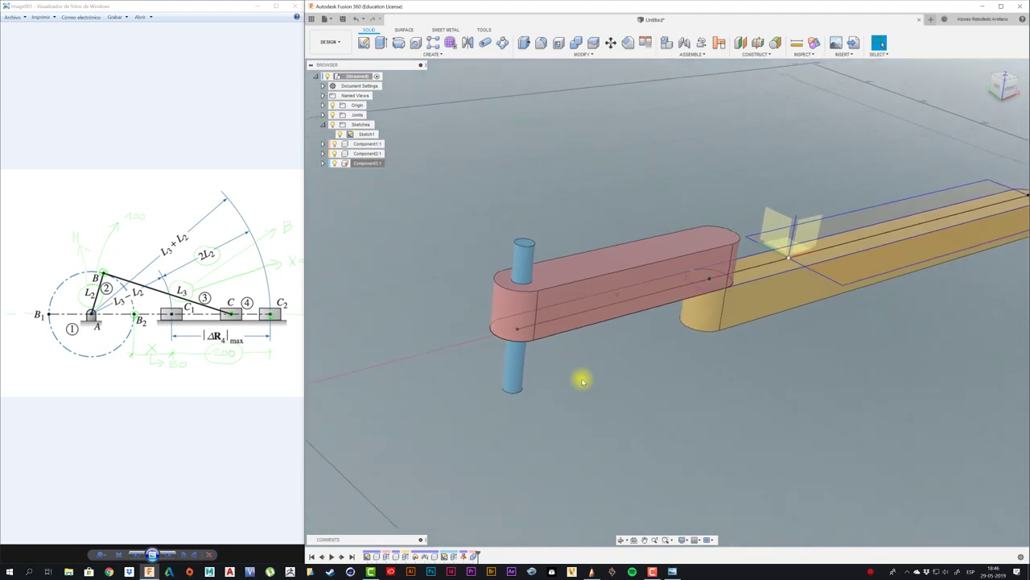
{"action": "scroll", "coordinate": [582, 379], "scroll_direction": "up", "scroll_amount": 2}
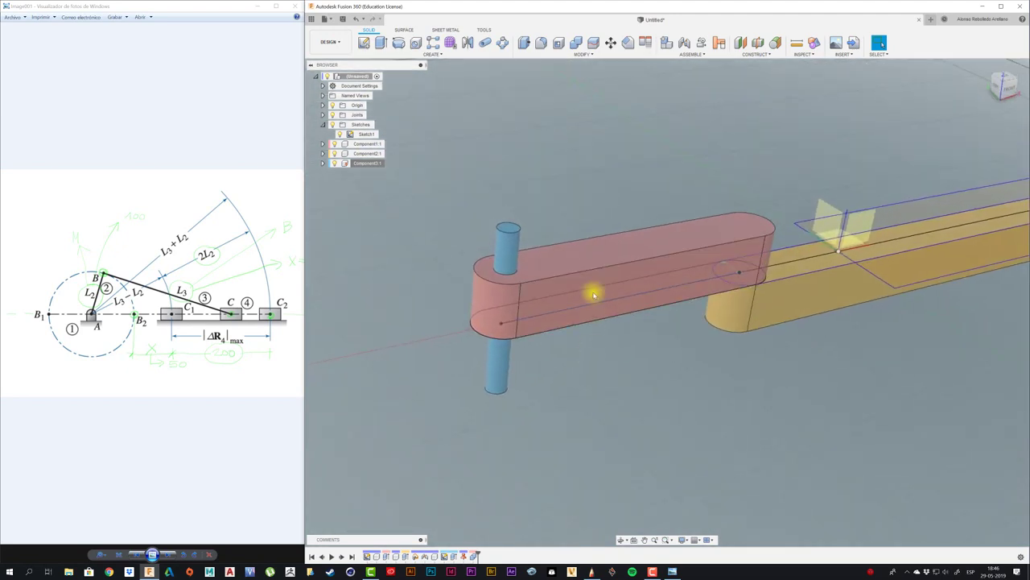
{"action": "left_click_drag", "start_coordinate": [593, 294], "coordinate": [620, 191]}
{"action": "mouse_move", "coordinate": [733, 289]}
{"action": "left_mouse_down"}
{"action": "mouse_move", "coordinate": [780, 294]}
{"action": "mouse_move", "coordinate": [736, 287]}
{"action": "left_mouse_up"}
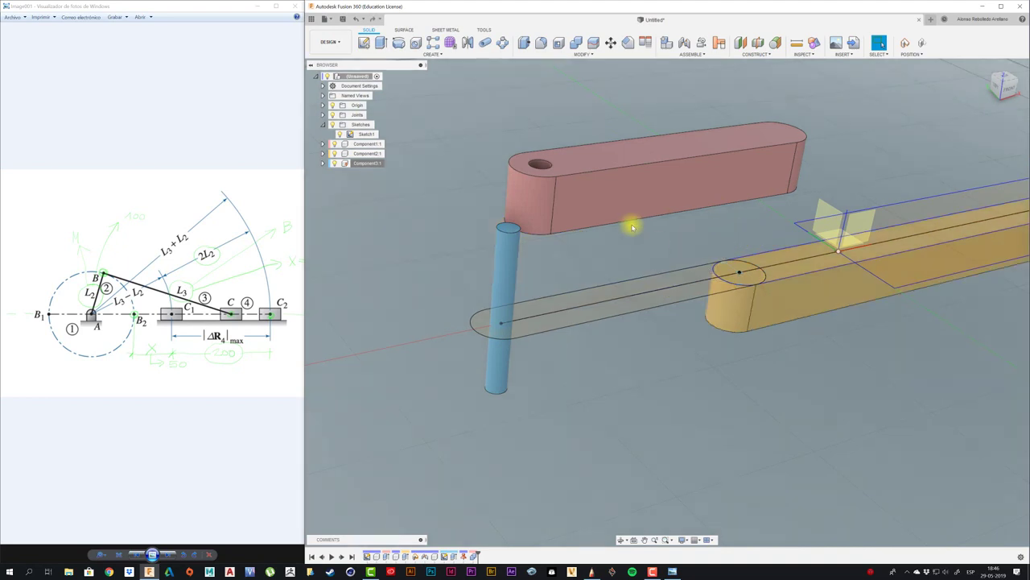
{"action": "key", "text": "ctrl+z"}
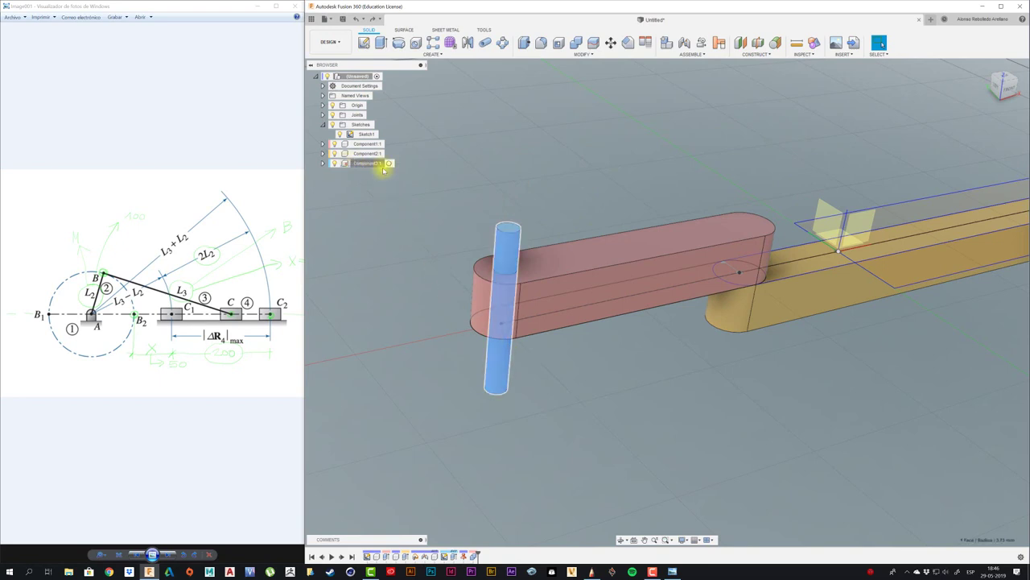
{"action": "left_click", "coordinate": [383, 165]}
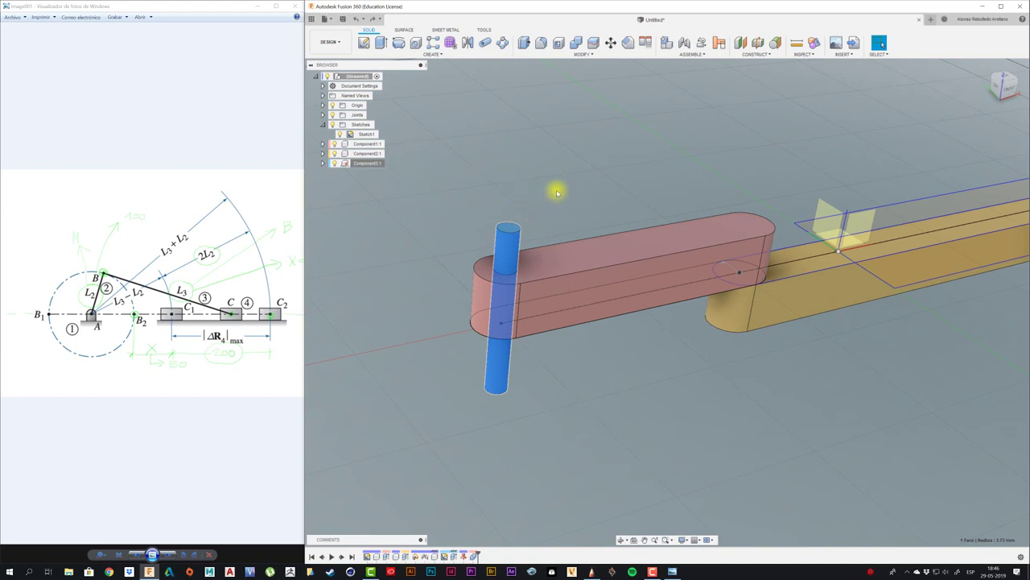
Create an as-built revolute joint between the red link and the pin at its top circle, then swing the link.
{"action": "left_click", "coordinate": [557, 191]}
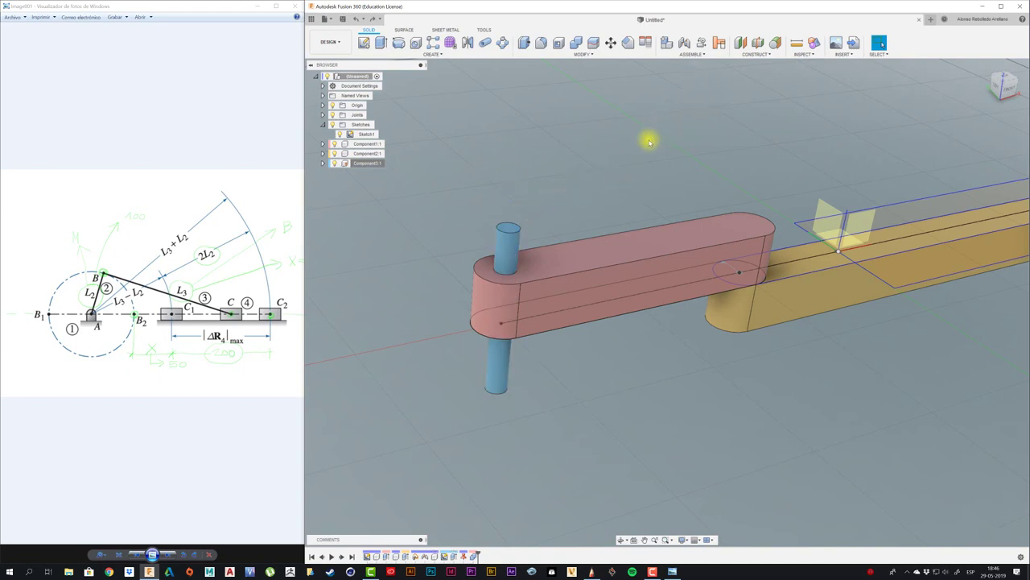
{"action": "key", "text": "shift+j"}
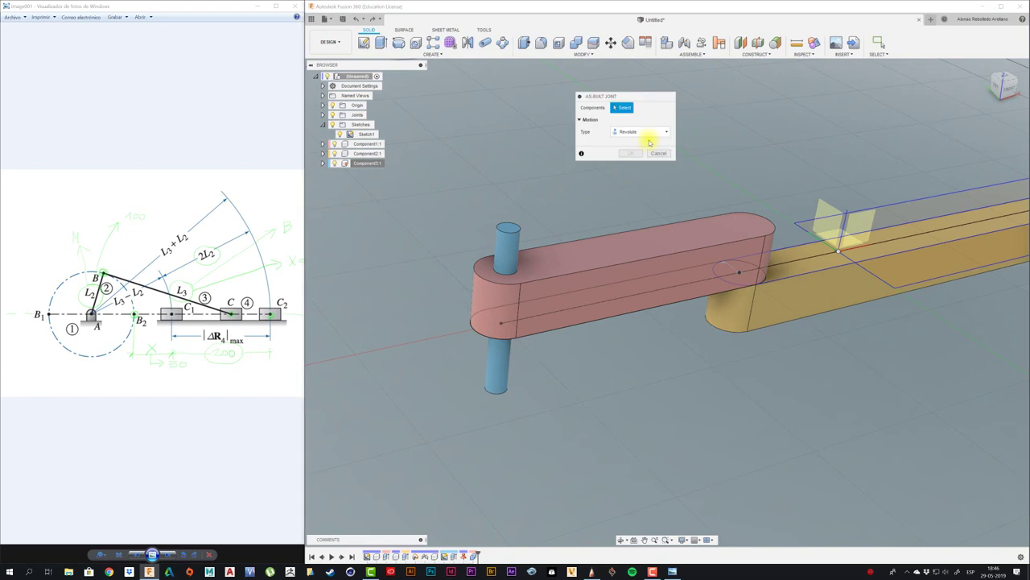
{"action": "left_click", "coordinate": [538, 266]}
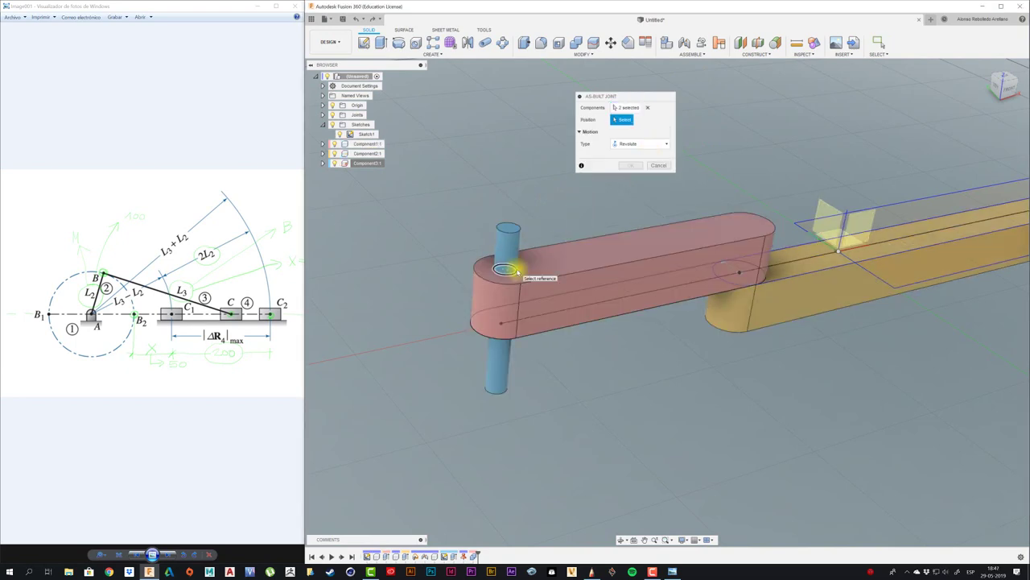
{"action": "left_click", "coordinate": [517, 272]}
{"action": "left_click", "coordinate": [631, 192]}
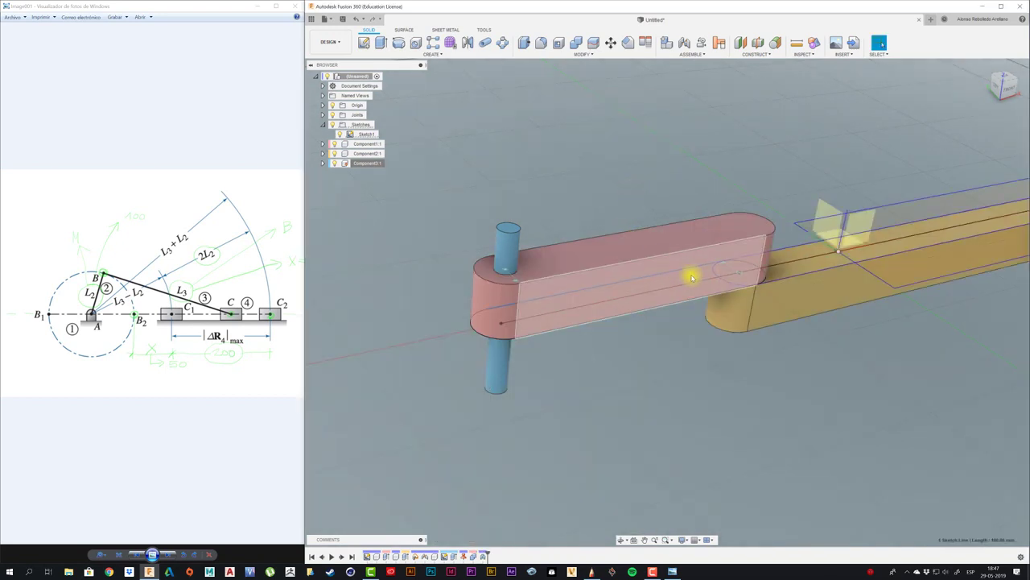
{"action": "left_click_drag", "start_coordinate": [692, 278], "coordinate": [682, 247]}
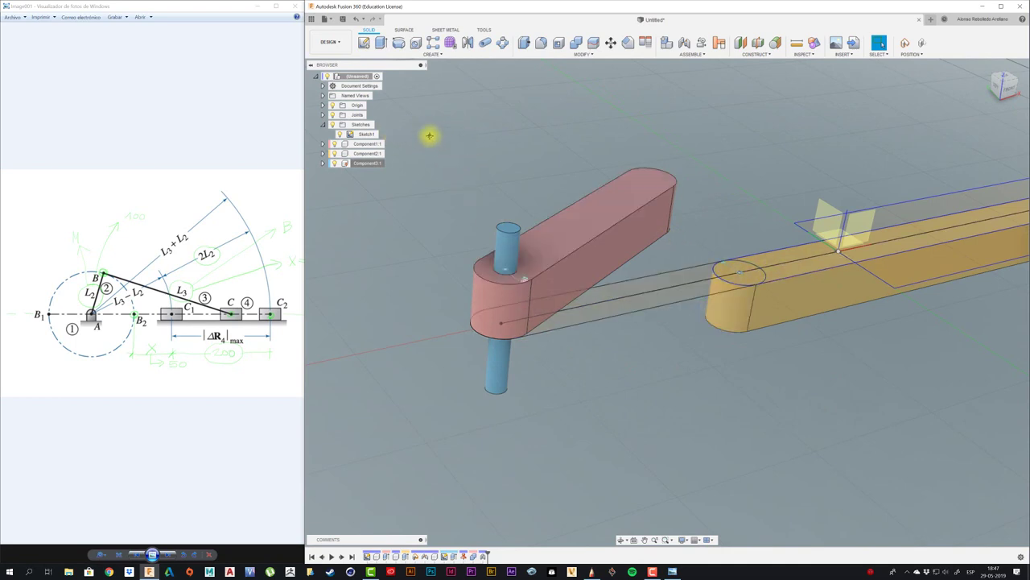
{"action": "middle_click_drag", "start_coordinate": [697, 276], "coordinate": [531, 278]}
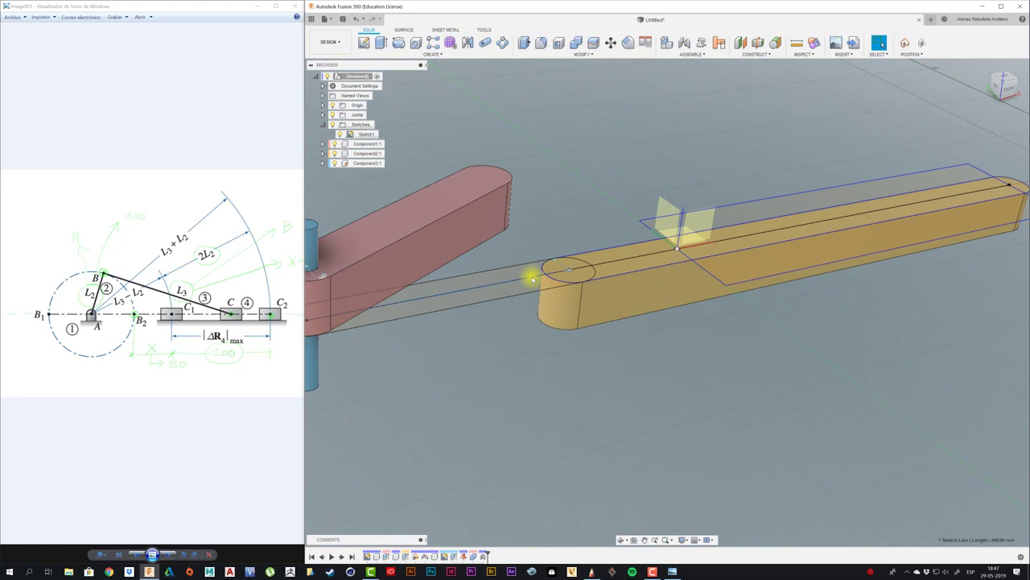
Edit the sketch to make the left arc at the link's end construction geometry, then swing the link.
{"action": "right_click", "coordinate": [532, 279]}
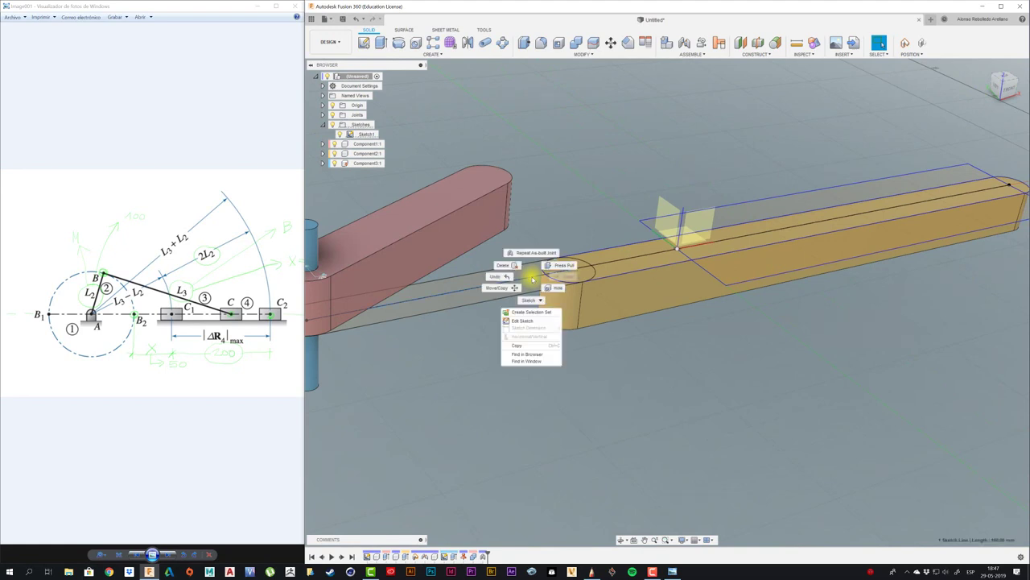
{"action": "left_click", "coordinate": [523, 320]}
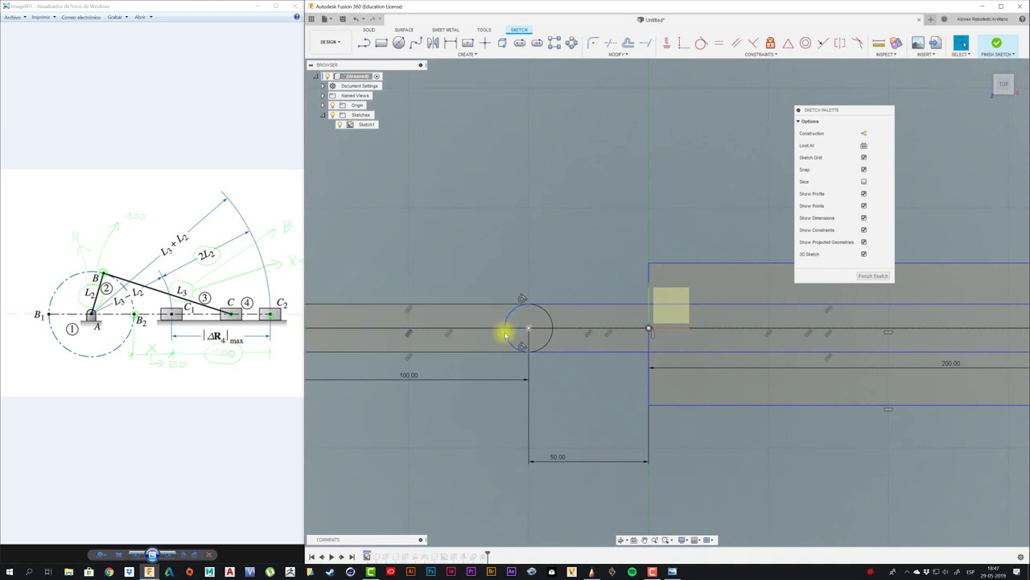
{"action": "left_click", "coordinate": [505, 333]}
{"action": "left_click", "coordinate": [864, 156]}
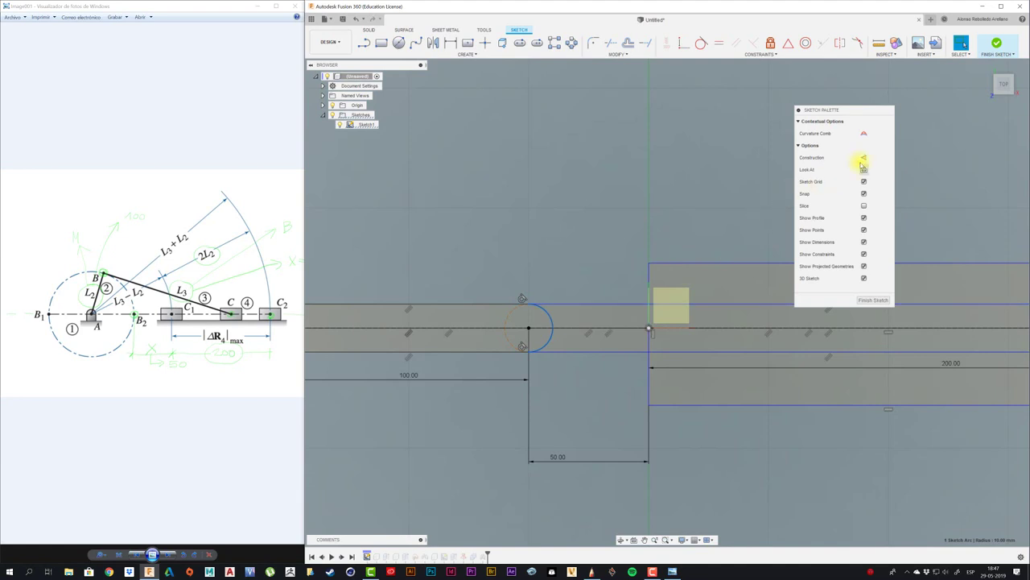
{"action": "left_click", "coordinate": [864, 158]}
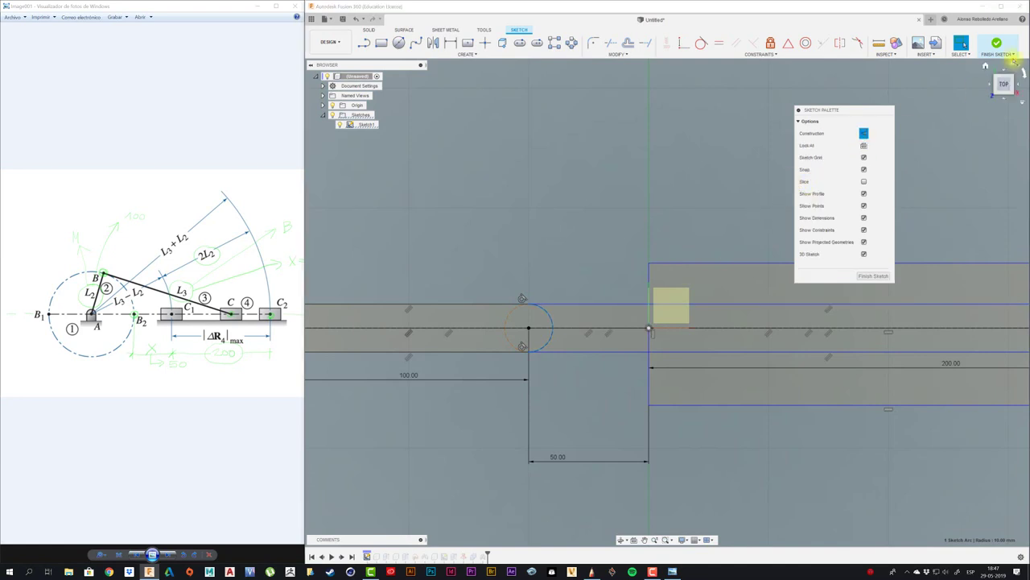
{"action": "left_click", "coordinate": [997, 44]}
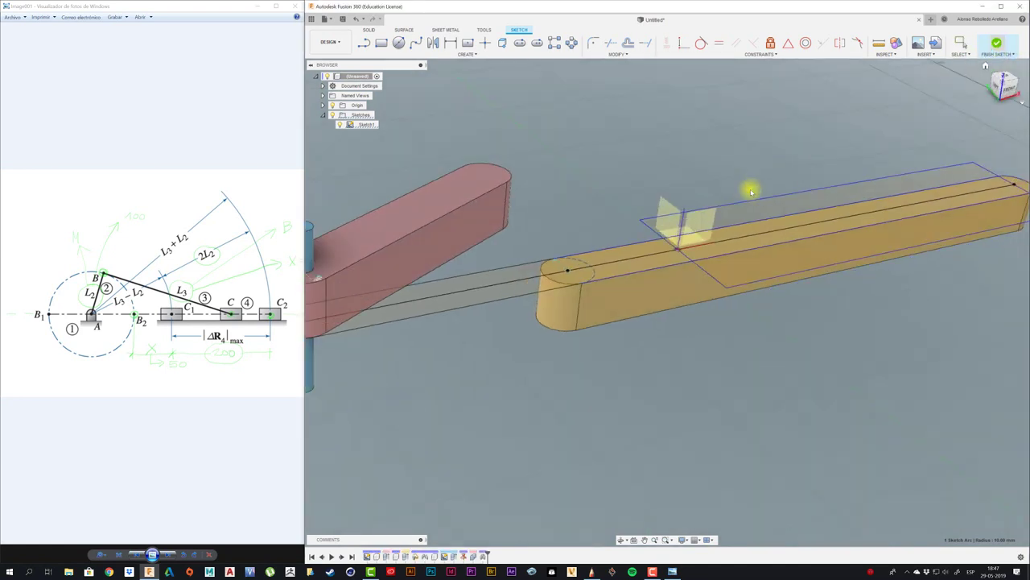
{"action": "mouse_move", "coordinate": [529, 264]}
{"action": "left_mouse_down"}
{"action": "mouse_move", "coordinate": [524, 231]}
{"action": "mouse_move", "coordinate": [587, 312]}
{"action": "left_mouse_up"}
{"action": "right_click", "coordinate": [555, 262]}
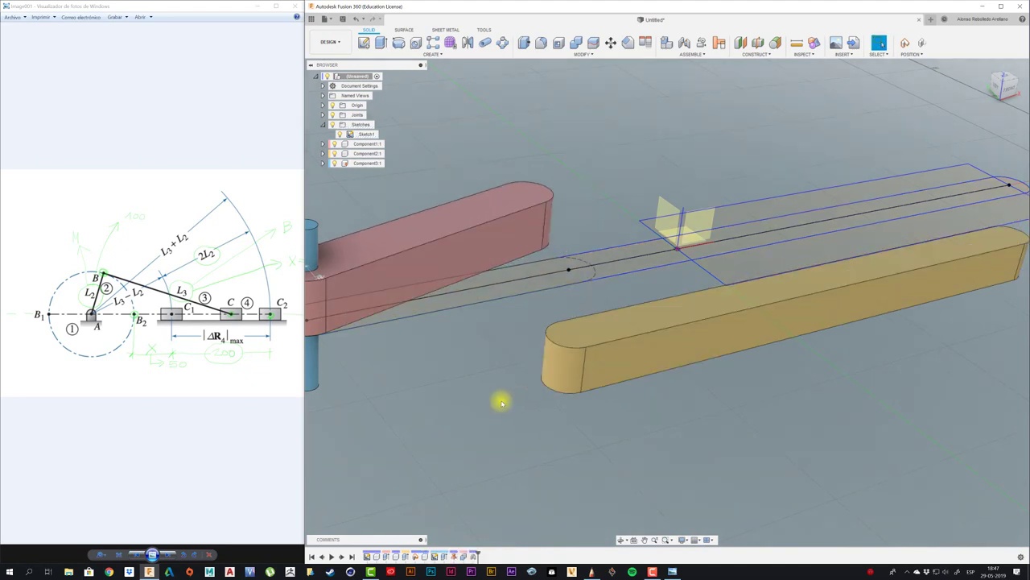
Revert the link position and revolute-join the yellow bar's rounded end to the red link's end.
{"action": "left_click", "coordinate": [922, 44]}
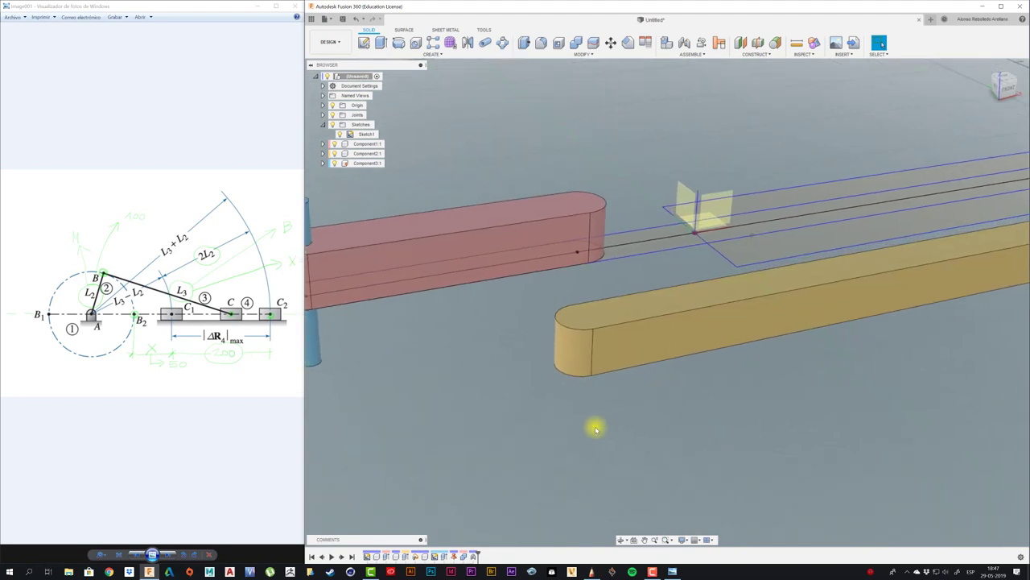
{"action": "key", "text": "j"}
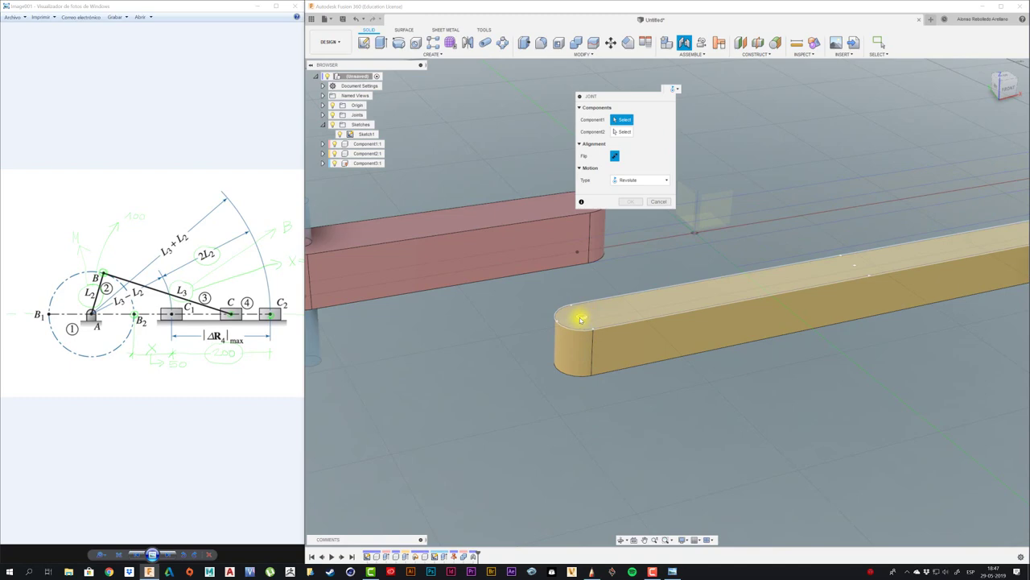
{"action": "left_click", "coordinate": [586, 313]}
{"action": "mouse_move", "coordinate": [606, 306]}
{"action": "middle_mouse_down", "text": "shift"}
{"action": "mouse_move", "coordinate": [593, 317]}
{"action": "mouse_move", "coordinate": [603, 375]}
{"action": "mouse_move", "coordinate": [625, 391]}
{"action": "middle_mouse_up", "text": "shift"}
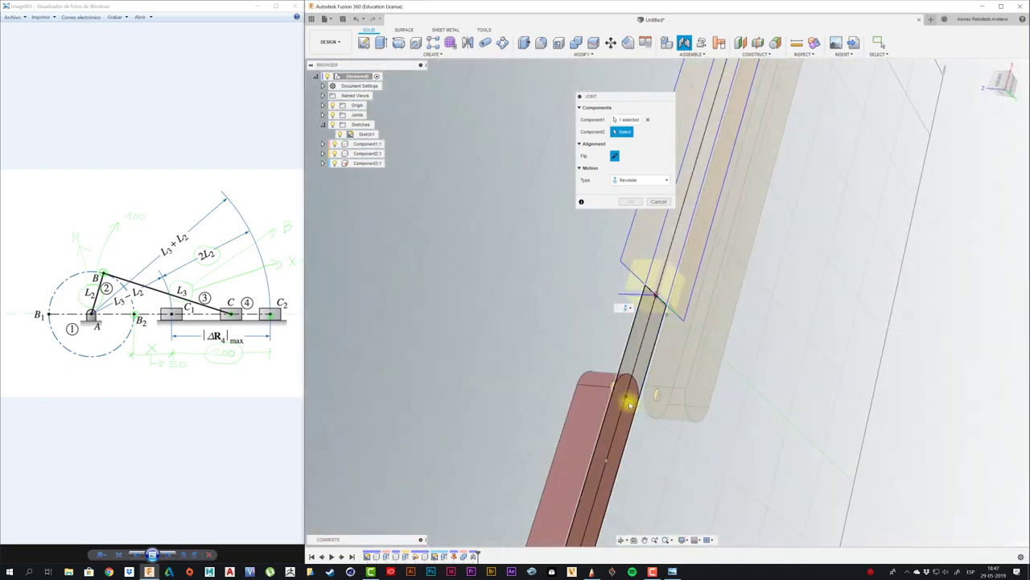
{"action": "left_click", "coordinate": [625, 399]}
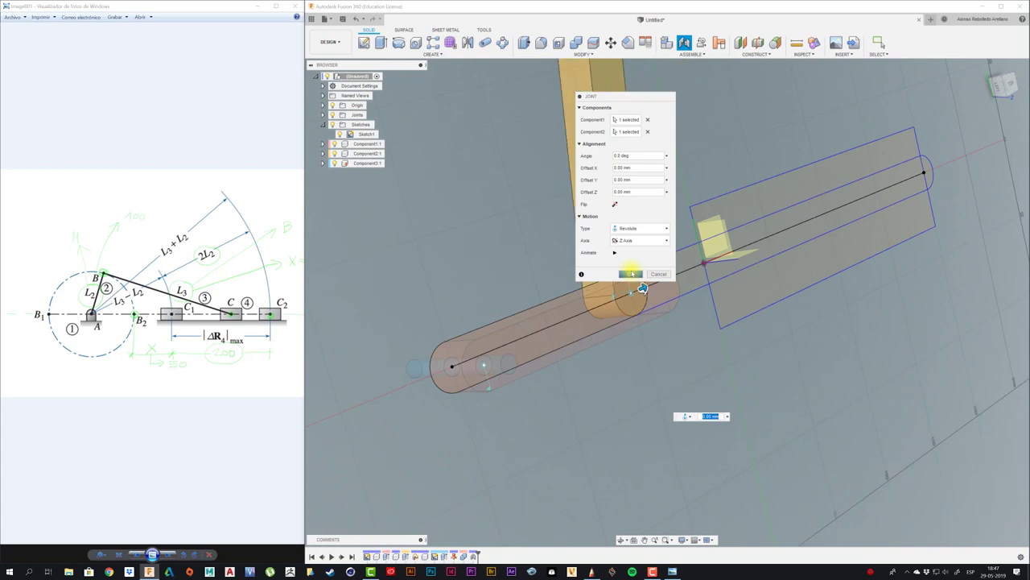
{"action": "left_click", "coordinate": [632, 274]}
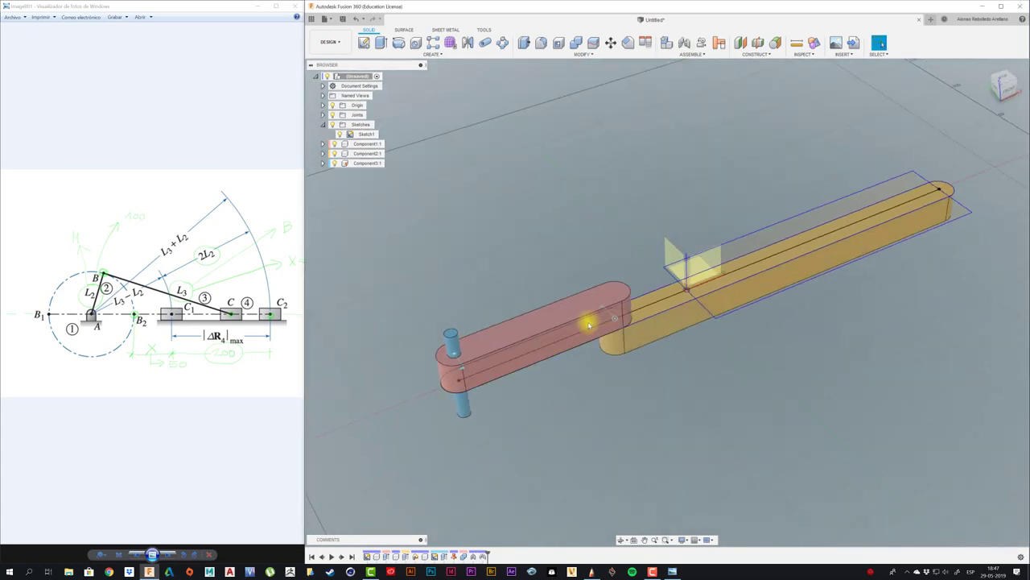
Swing the red link to test the joint, delete the selected link body, and undo the sketch line deletion.
{"action": "left_click_drag", "start_coordinate": [598, 378], "coordinate": [577, 325]}
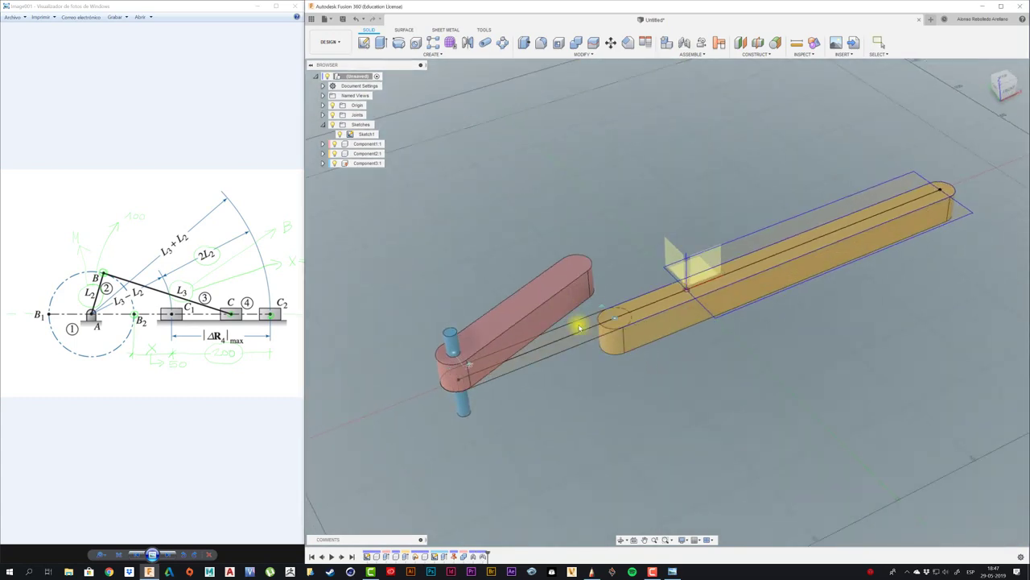
{"action": "scroll", "coordinate": [592, 378], "scroll_direction": "up", "scroll_amount": 3}
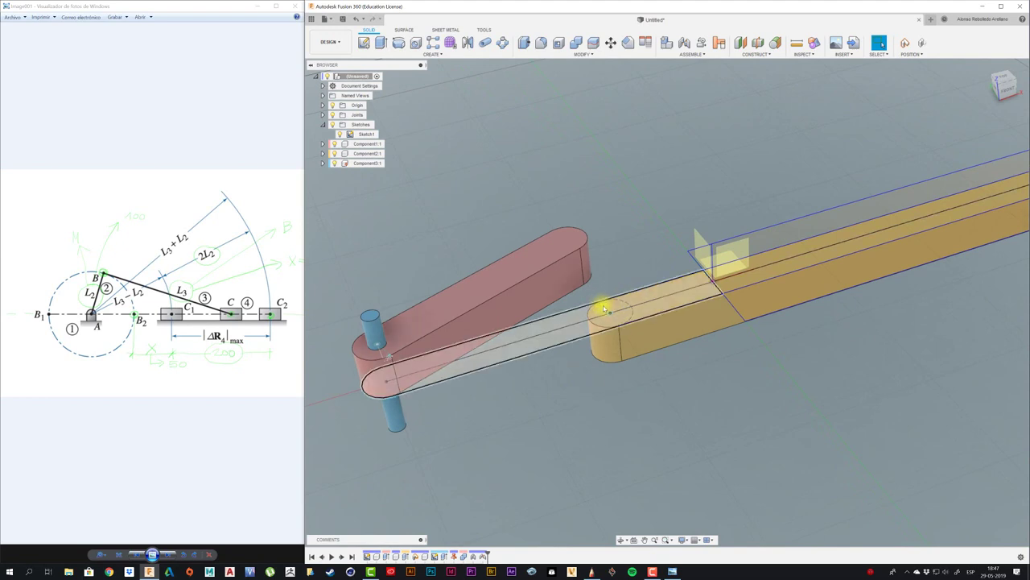
{"action": "left_click", "coordinate": [552, 315]}
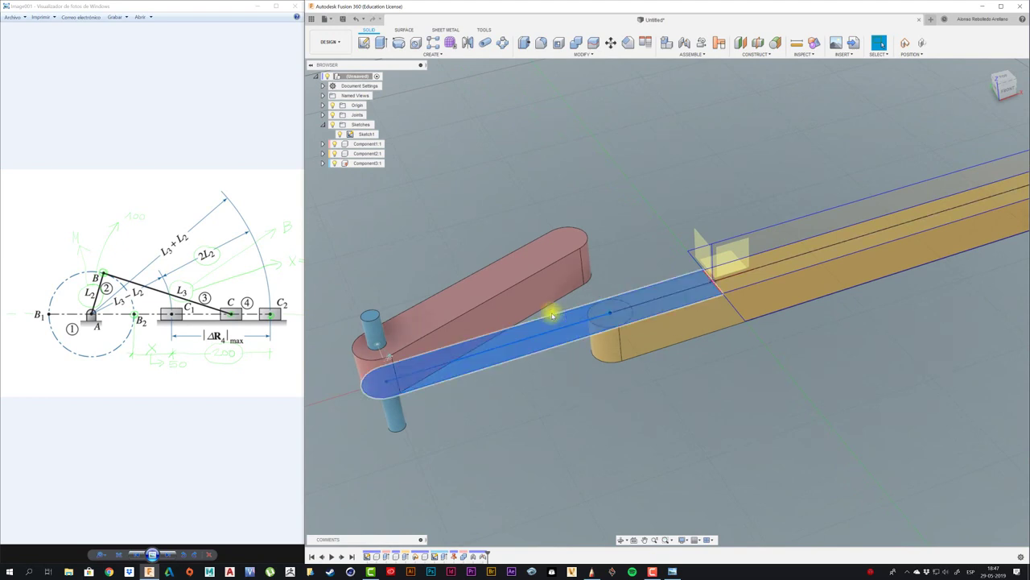
{"action": "left_click", "coordinate": [554, 316], "text": "ctrl"}
{"action": "key", "text": "Delete"}
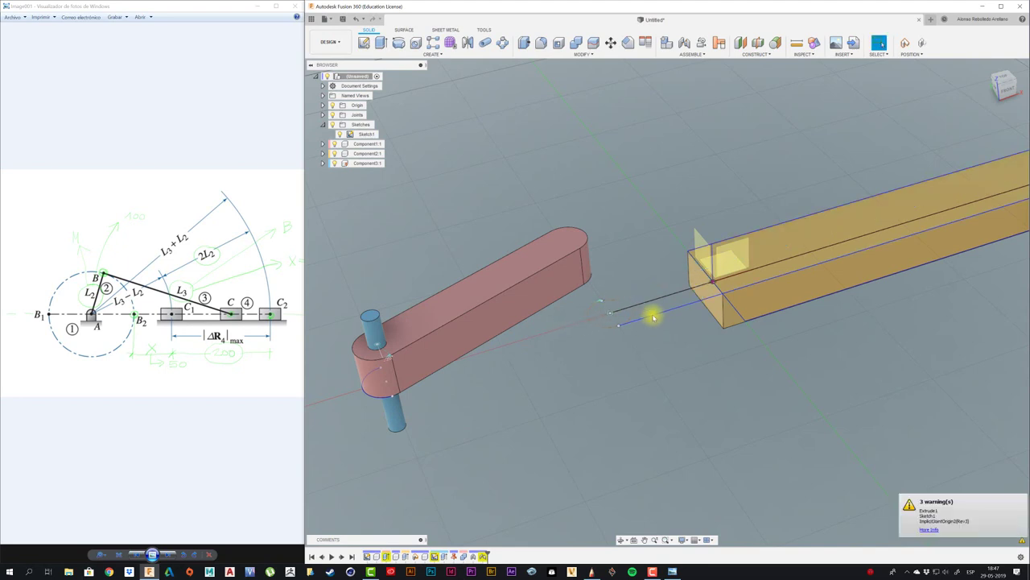
{"action": "scroll", "coordinate": [629, 318], "scroll_direction": "down", "scroll_amount": 5}
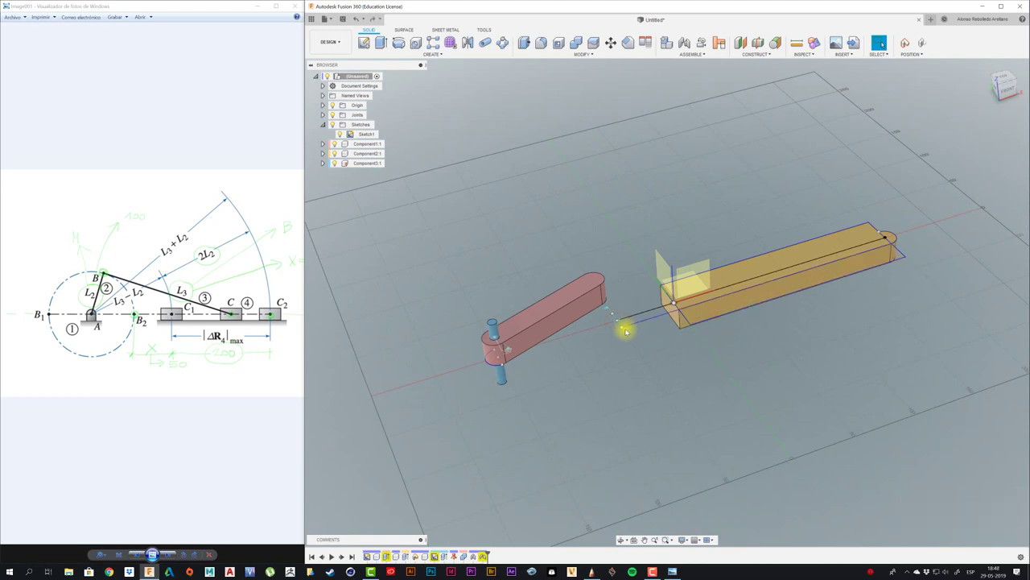
{"action": "scroll", "coordinate": [648, 363], "scroll_direction": "up", "scroll_amount": 3}
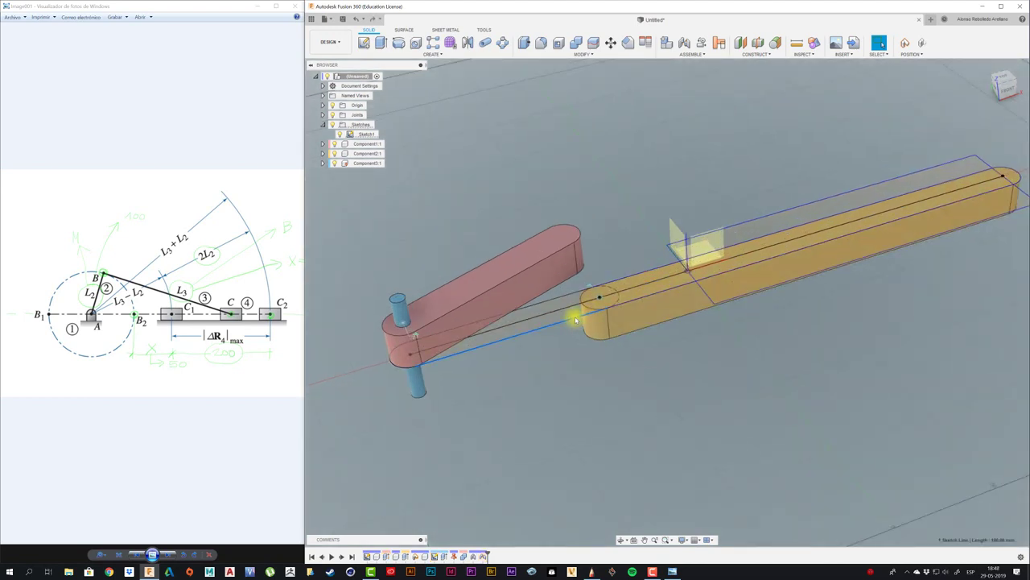
{"action": "key", "text": "Delete"}
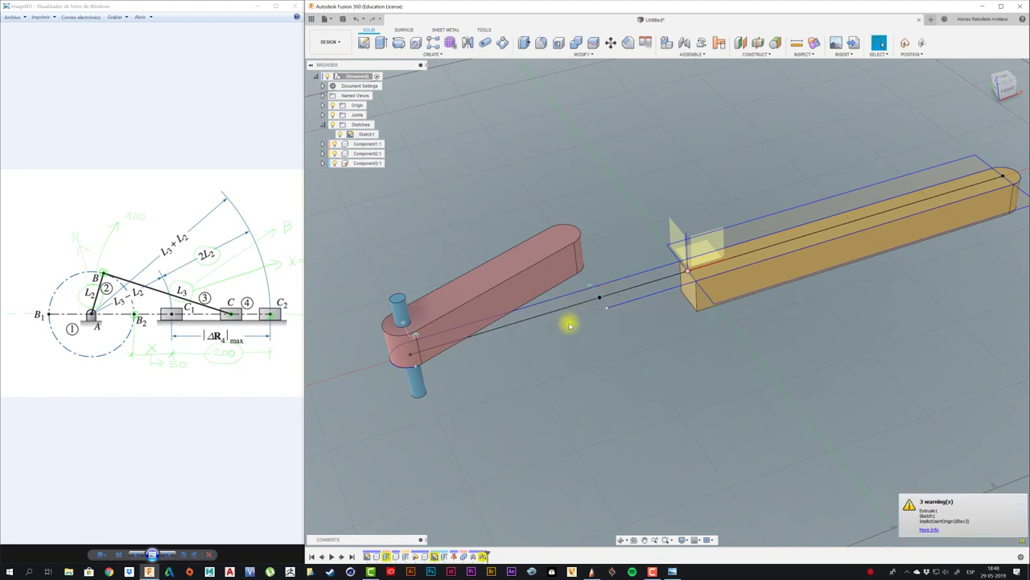
{"action": "key", "text": "ctrl+z"}
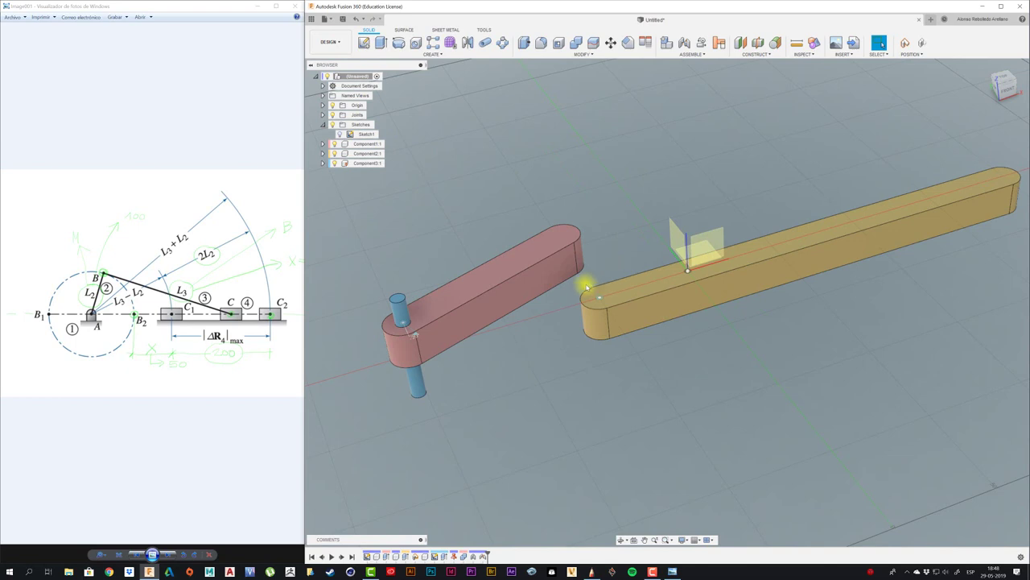
Revert the parts to their last captured positions.
{"action": "right_click", "coordinate": [590, 286]}
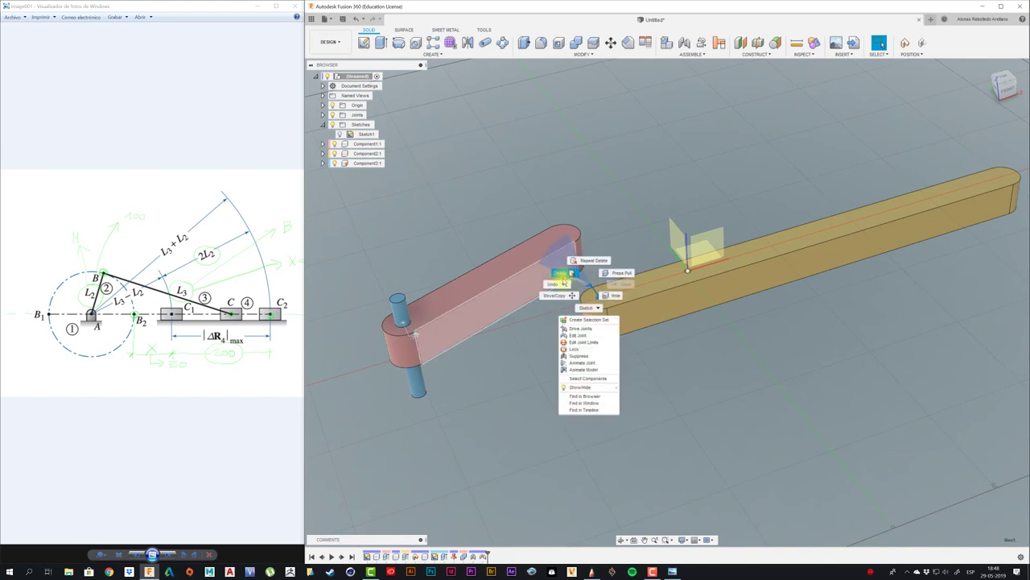
{"action": "left_click", "coordinate": [557, 283]}
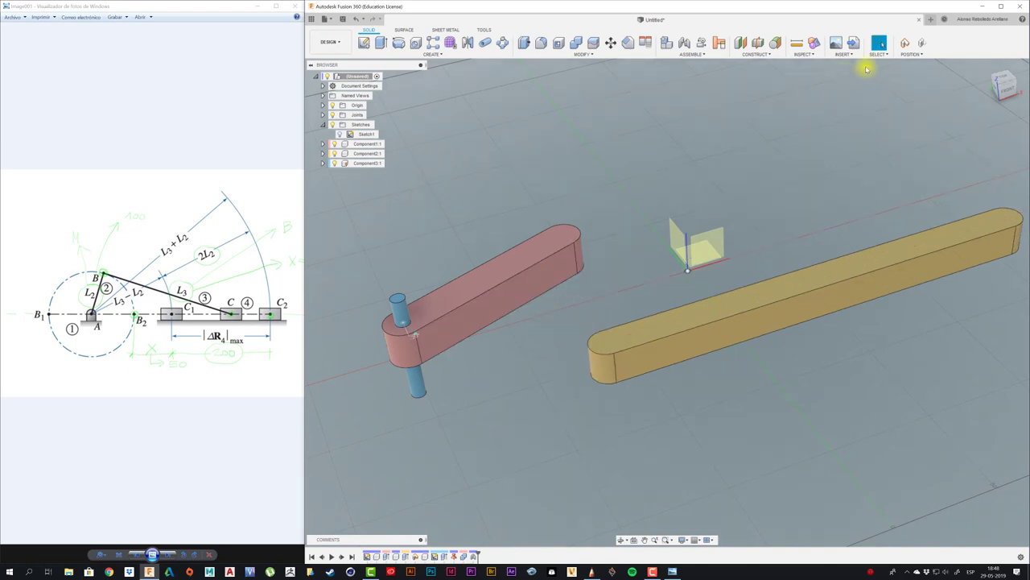
{"action": "left_click", "coordinate": [920, 44]}
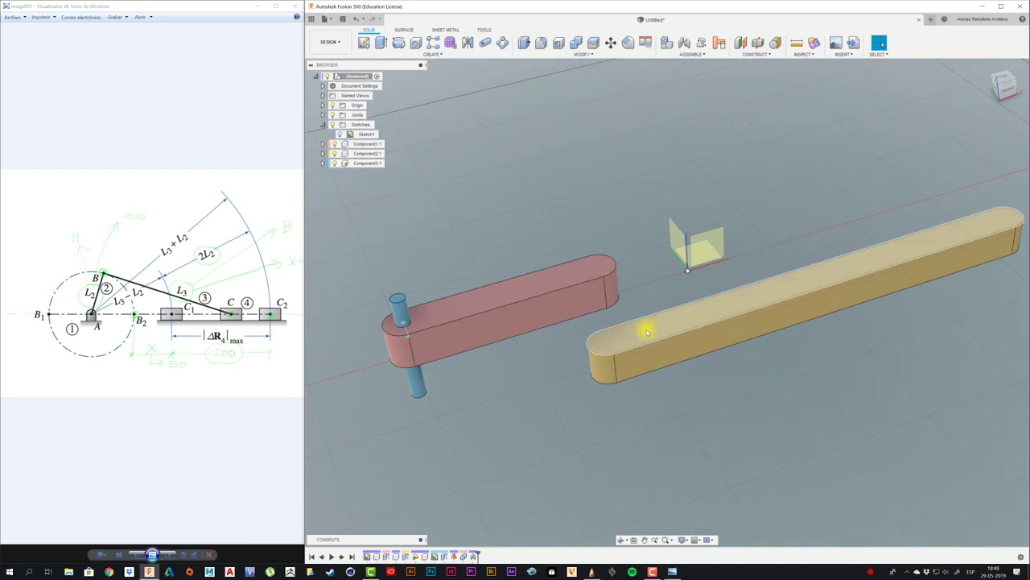
Revolute-join the yellow rod's end to the red crank's end, swing to test, then revert.
{"action": "key", "text": "j"}
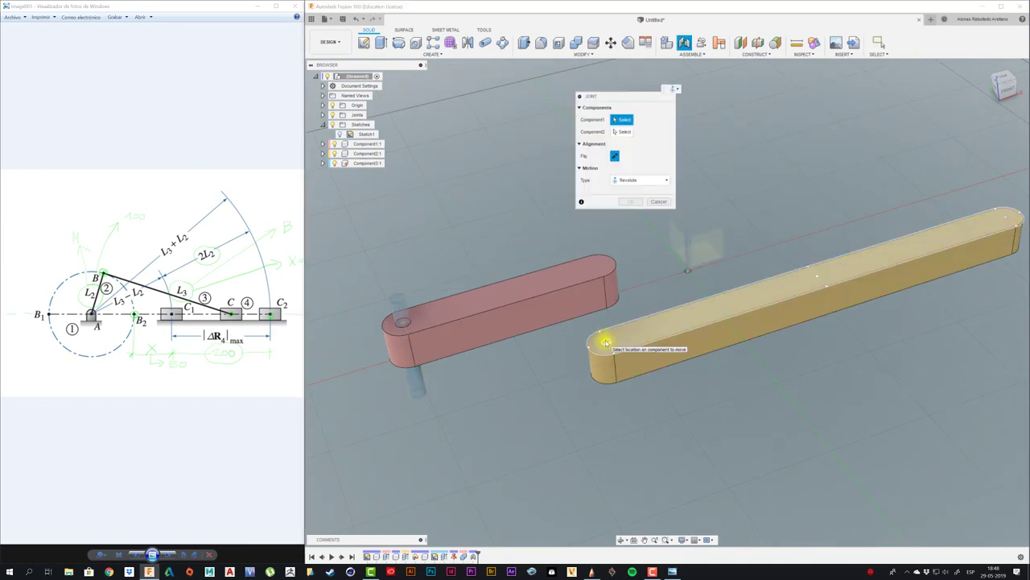
{"action": "left_click", "coordinate": [607, 342]}
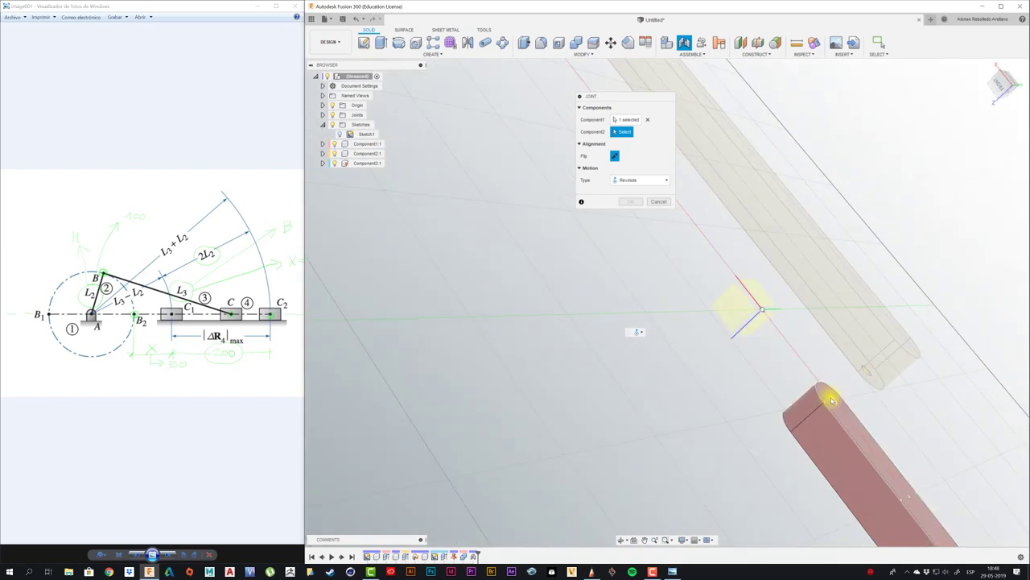
{"action": "left_click", "coordinate": [832, 400]}
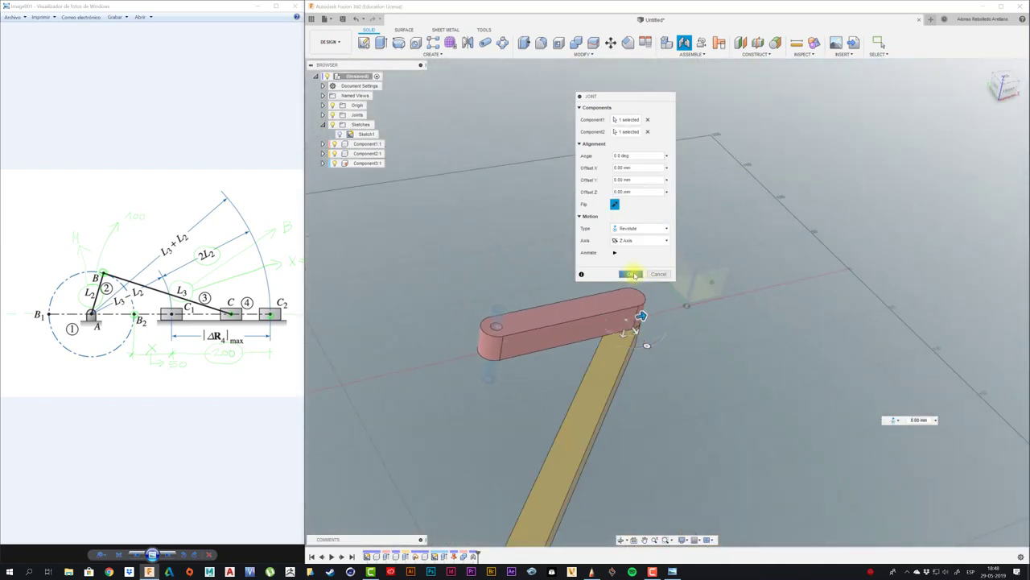
{"action": "left_click", "coordinate": [632, 273]}
{"action": "left_click_drag", "start_coordinate": [599, 369], "coordinate": [563, 287]}
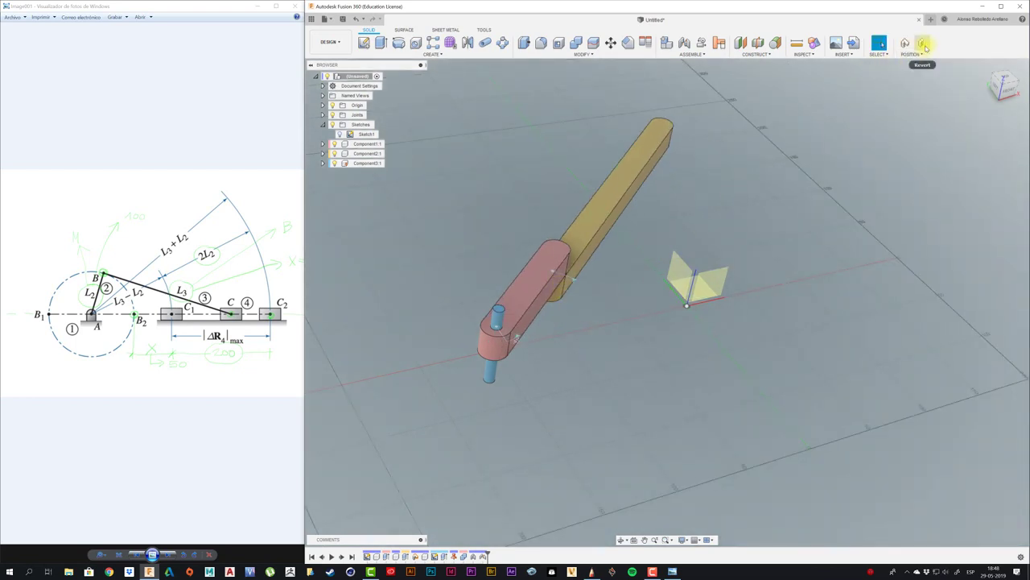
{"action": "left_click", "coordinate": [923, 45]}
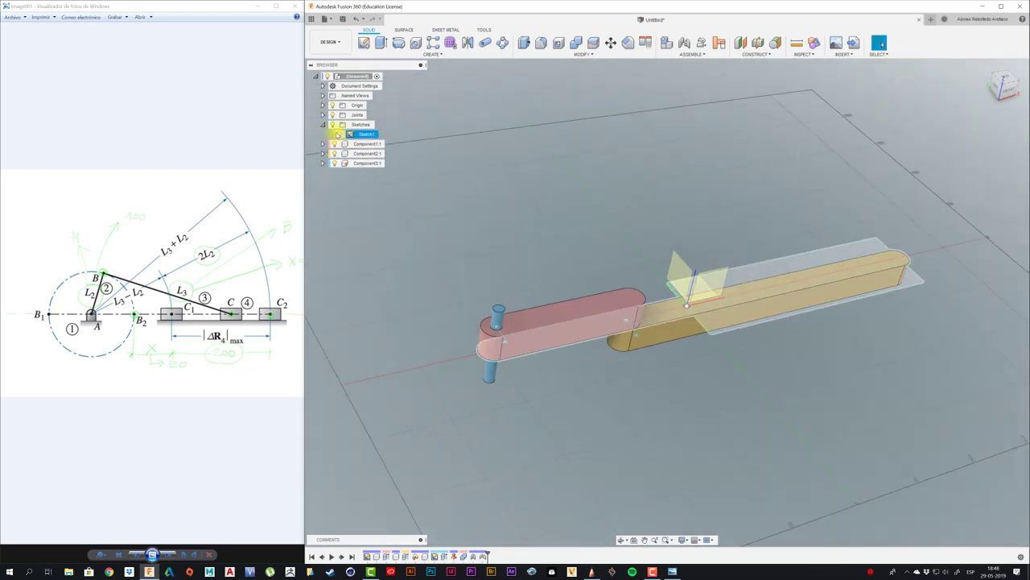
{"action": "middle_click_drag", "start_coordinate": [510, 214], "coordinate": [548, 186]}
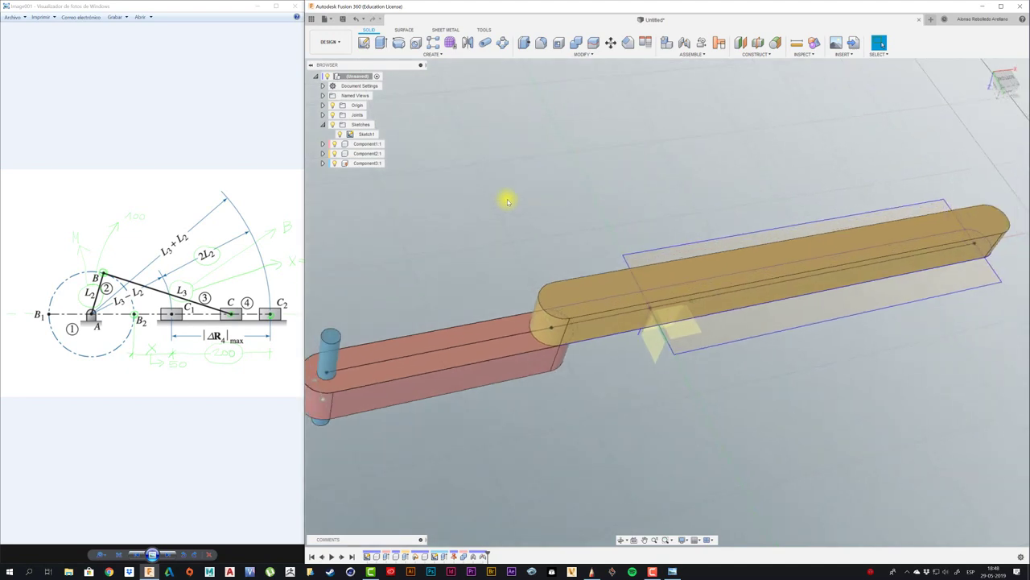
Create a new component and draw a rectangle sketch around the yellow rod's far half.
{"action": "right_click", "coordinate": [358, 76]}
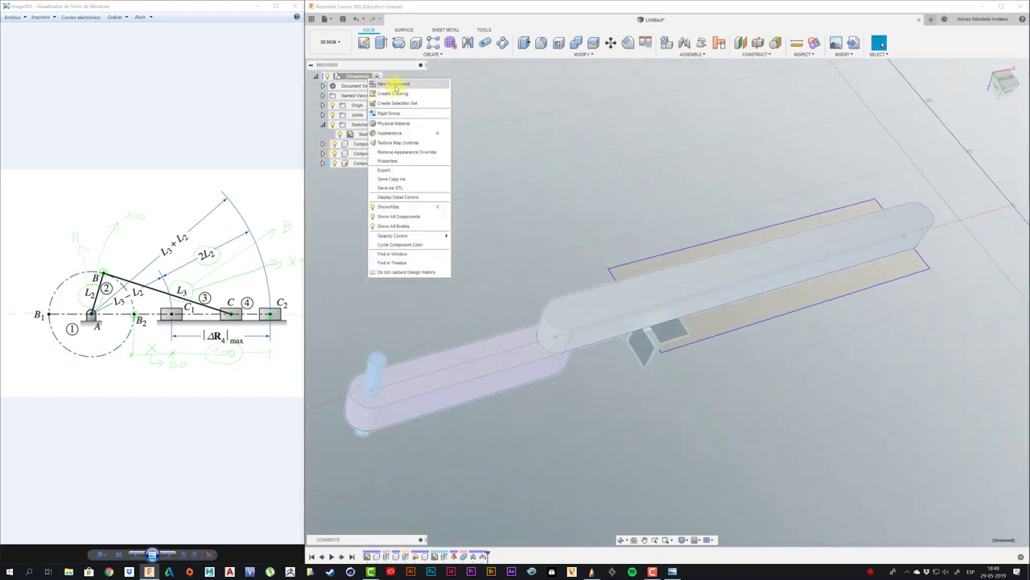
{"action": "left_click", "coordinate": [388, 91]}
{"action": "left_click", "coordinate": [364, 42]}
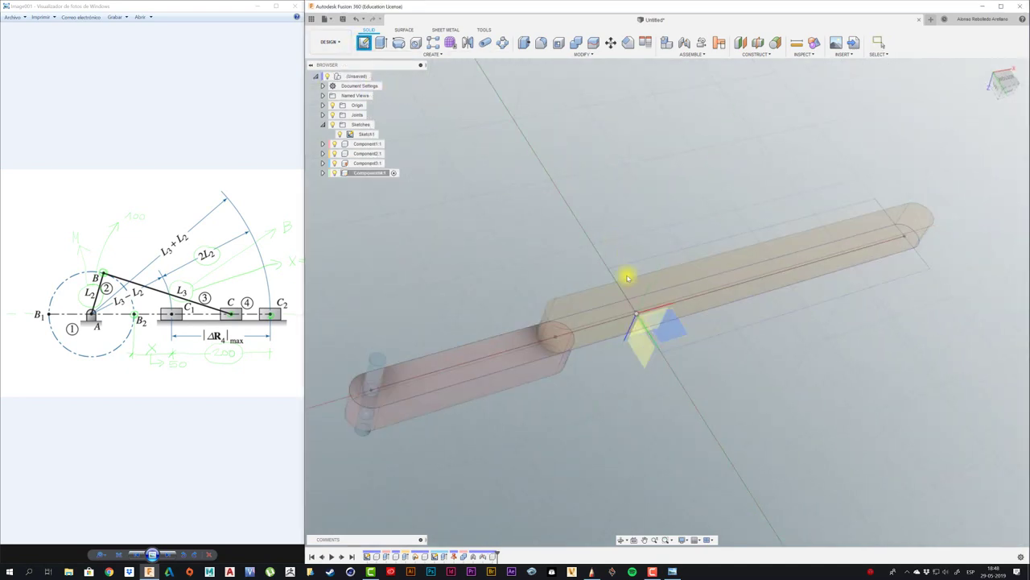
{"action": "left_click", "coordinate": [600, 296]}
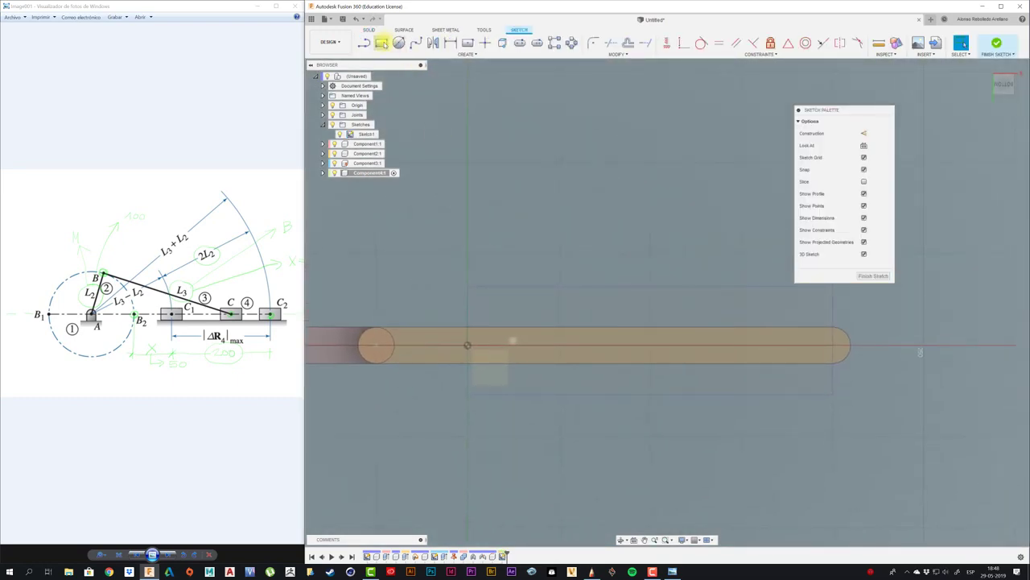
{"action": "left_click", "coordinate": [381, 41]}
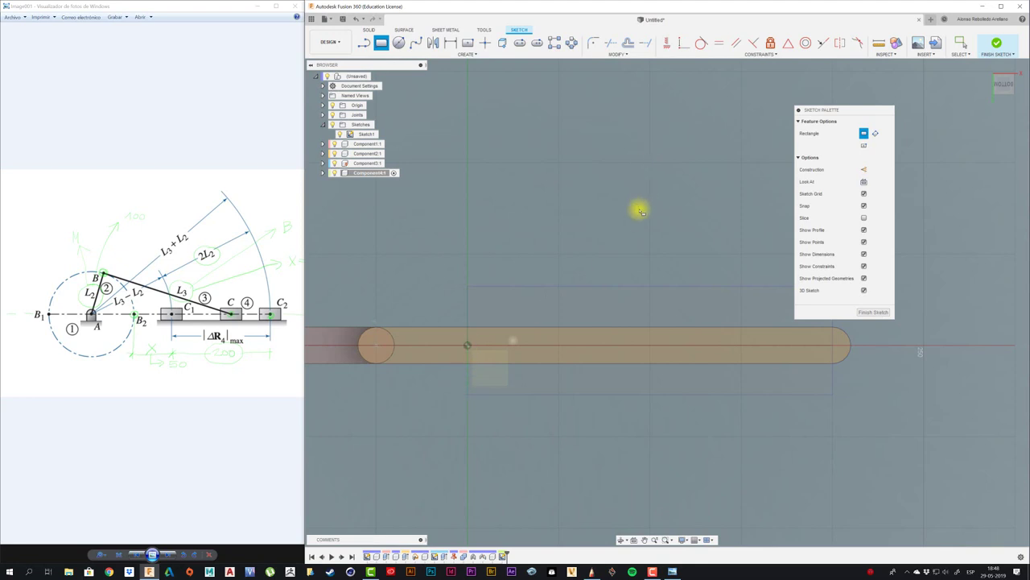
Project the rectangle's edges and the rod's centre line into the sketch, then finish it.
{"action": "key", "text": "p"}
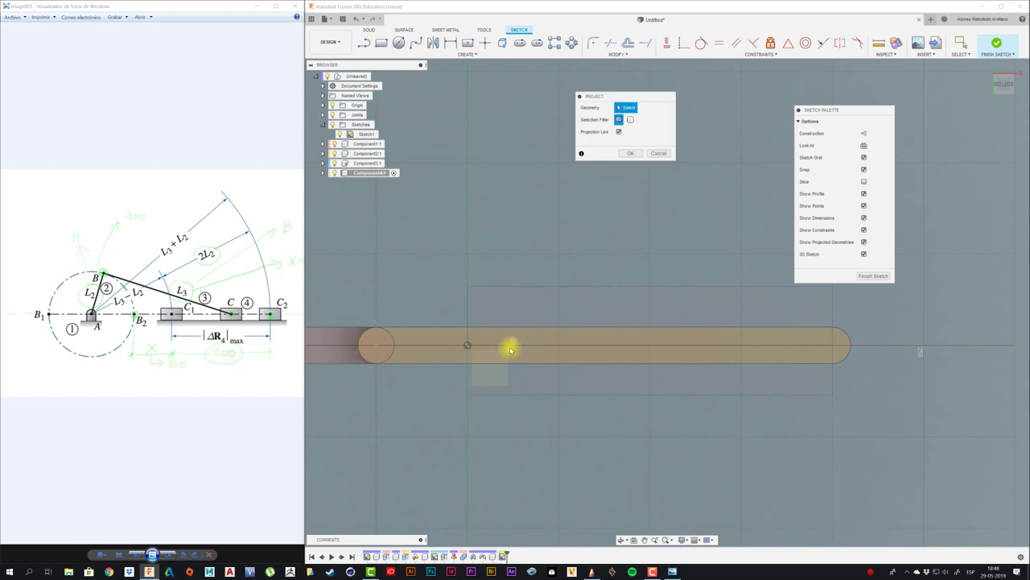
{"action": "left_click", "coordinate": [468, 380]}
{"action": "left_click", "coordinate": [478, 393]}
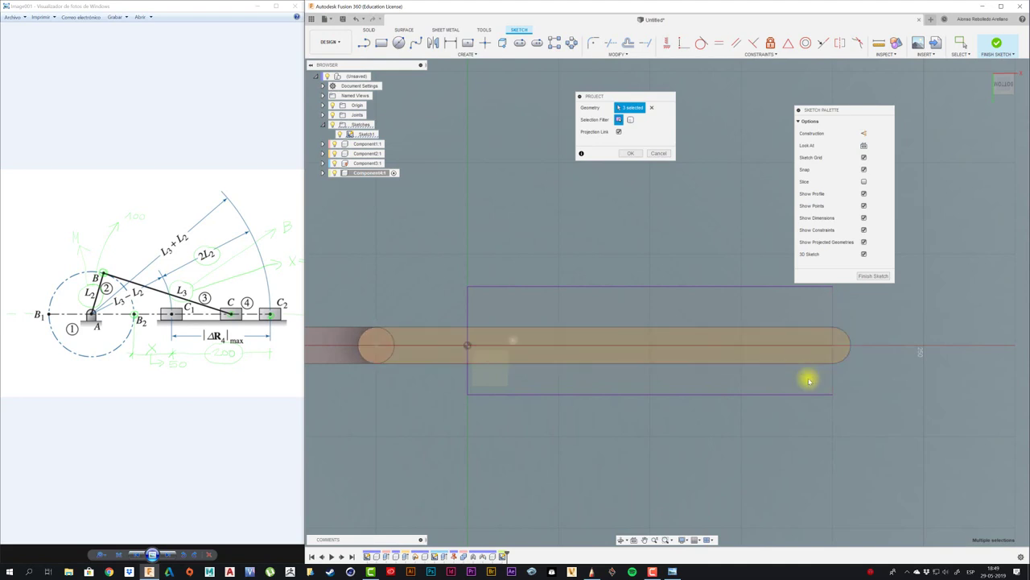
{"action": "left_click", "coordinate": [832, 386]}
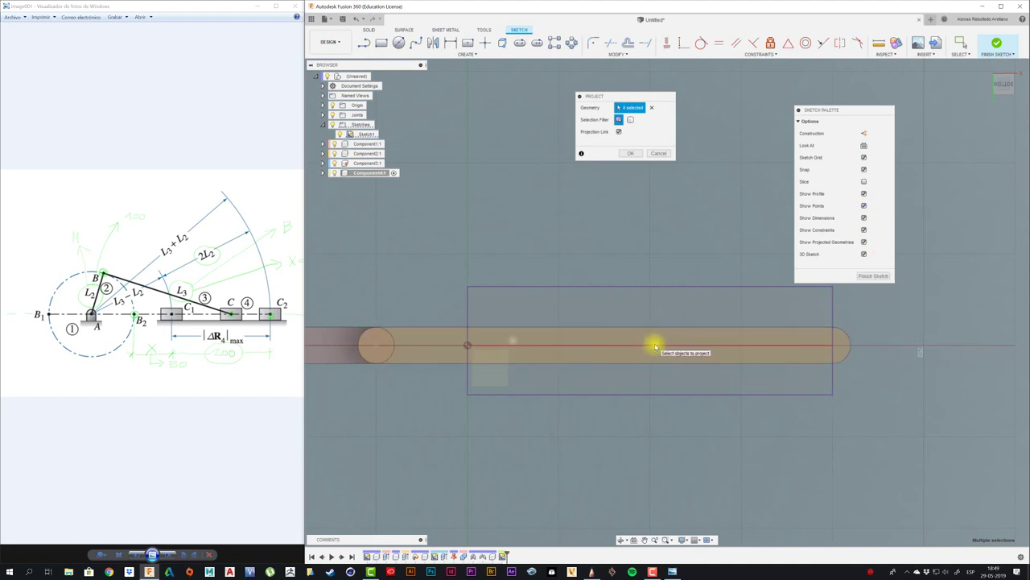
{"action": "left_click", "coordinate": [864, 134]}
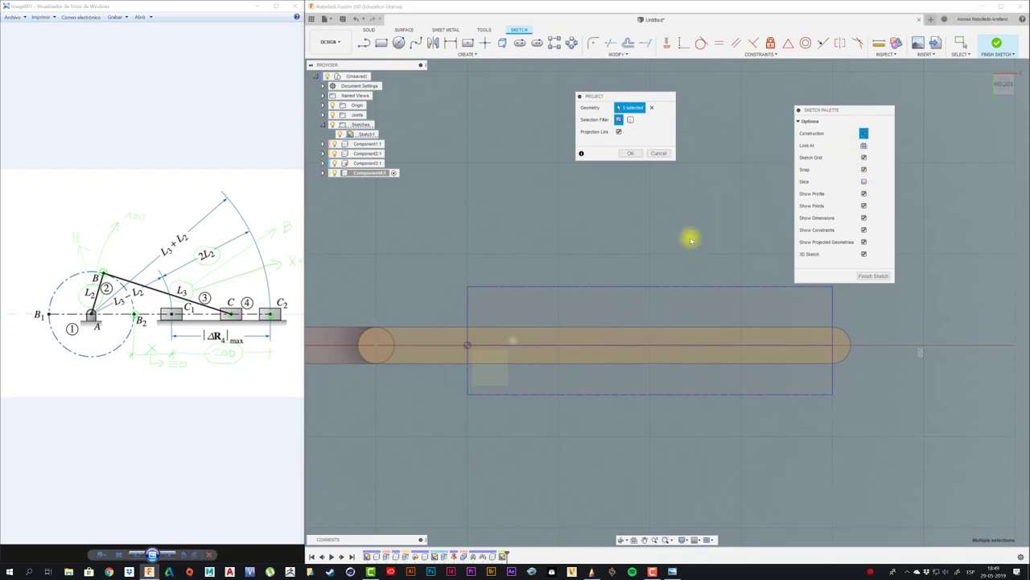
{"action": "left_click", "coordinate": [874, 276]}
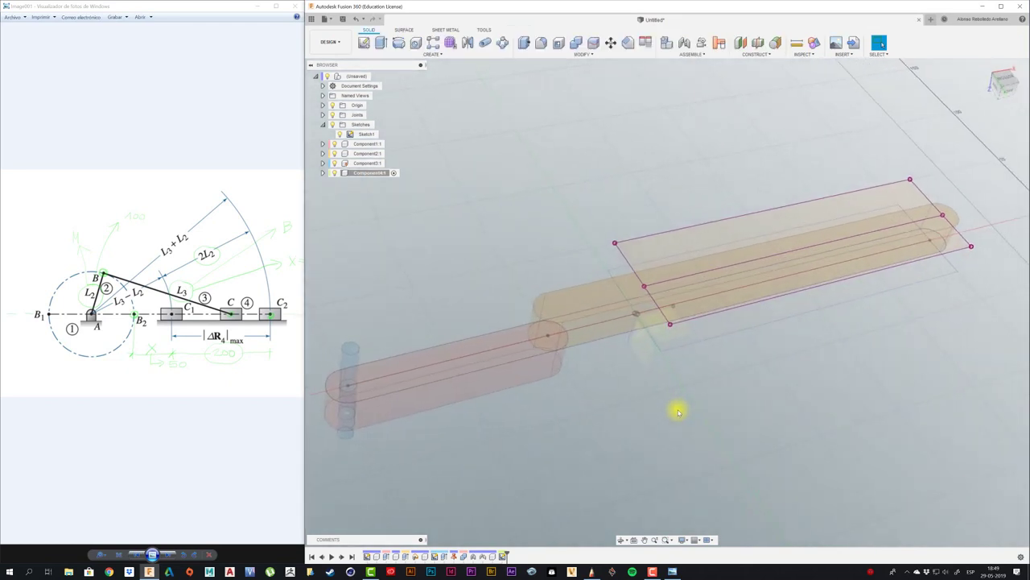
Extrude both rectangle strip profiles about 23.9 mm into a solid slider block.
{"action": "key", "text": "e"}
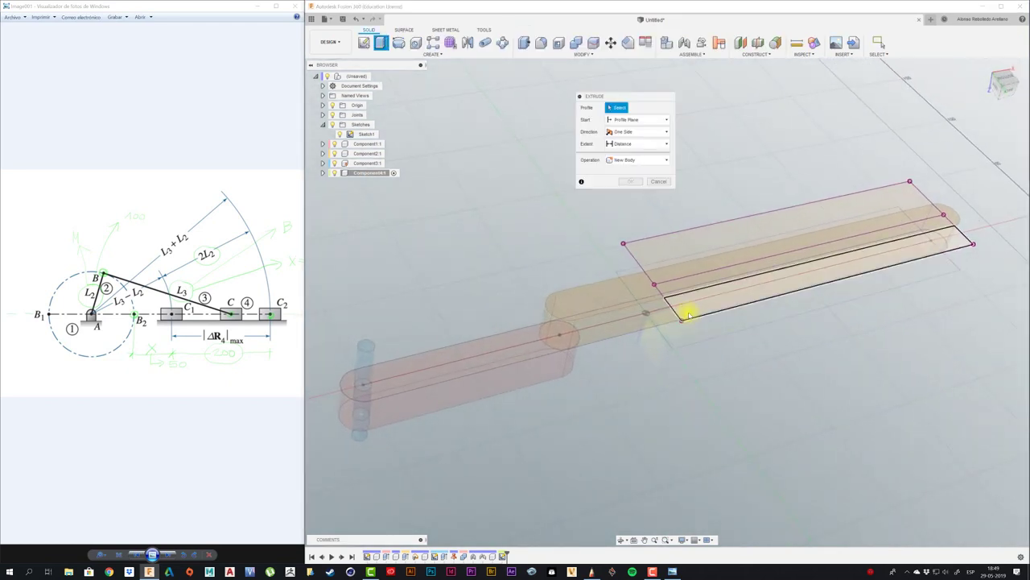
{"action": "left_click", "coordinate": [684, 300]}
{"action": "left_click", "coordinate": [665, 251]}
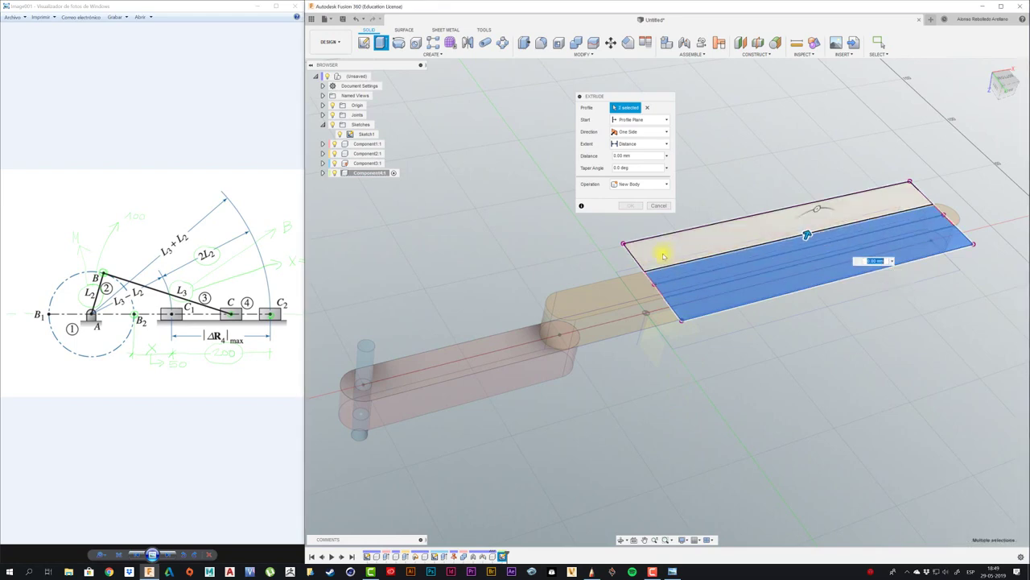
{"action": "mouse_move", "coordinate": [760, 243]}
{"action": "middle_mouse_down", "text": "shift"}
{"action": "mouse_move", "coordinate": [735, 310]}
{"action": "mouse_move", "coordinate": [816, 325]}
{"action": "mouse_move", "coordinate": [852, 362]}
{"action": "middle_mouse_up", "text": "shift"}
{"action": "mouse_move", "coordinate": [851, 362]}
{"action": "left_mouse_down"}
{"action": "mouse_move", "coordinate": [845, 330]}
{"action": "mouse_move", "coordinate": [841, 413]}
{"action": "left_mouse_up"}
{"action": "middle_click_drag", "start_coordinate": [660, 230], "coordinate": [644, 208], "text": "shift"}
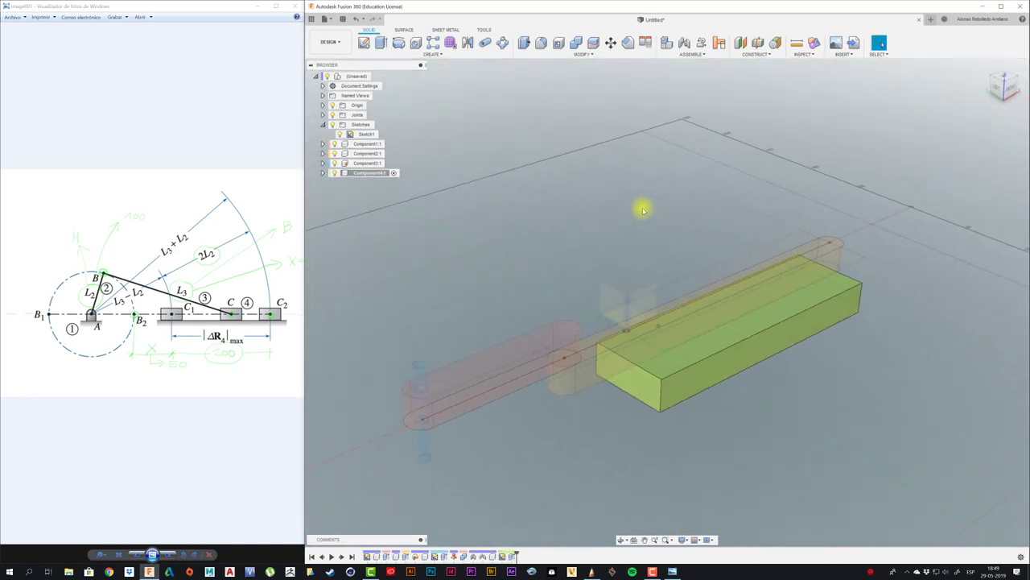
Activate the root assembly from Component4 so the whole model shows in full colour.
{"action": "right_click", "coordinate": [382, 174]}
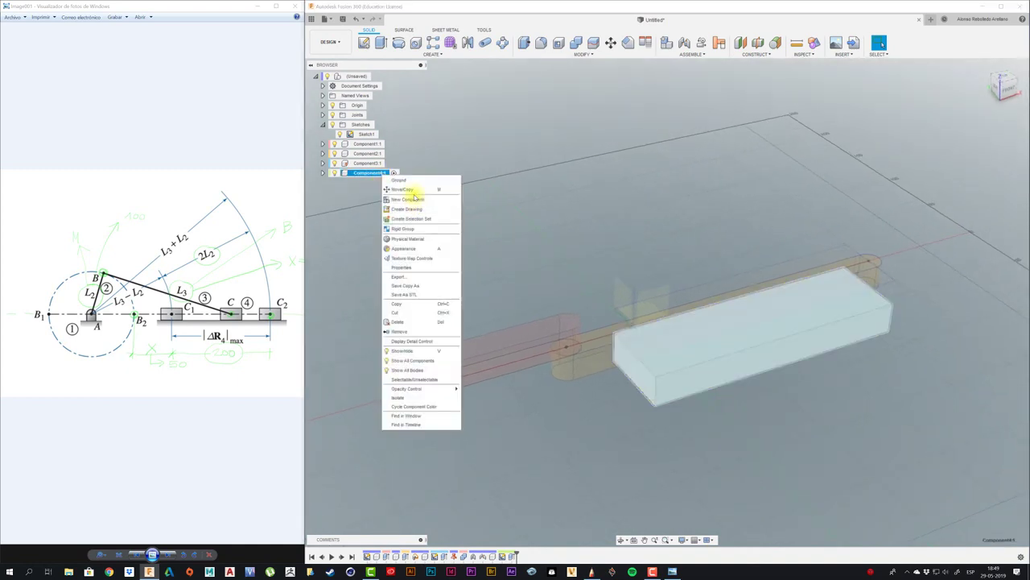
{"action": "left_click", "coordinate": [405, 180]}
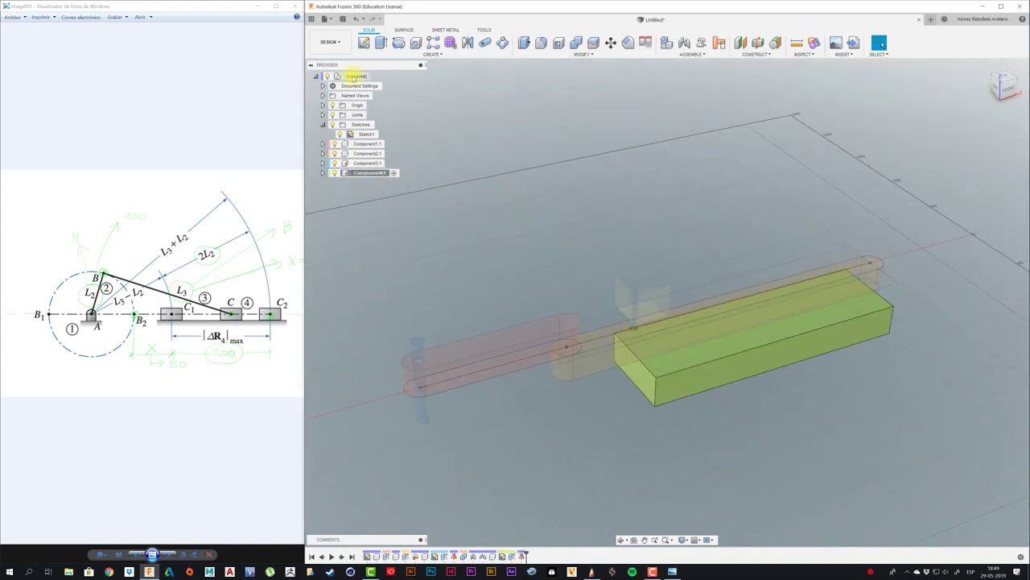
{"action": "middle_click_drag", "start_coordinate": [552, 184], "coordinate": [448, 168], "text": "shift"}
Locate Sketch1, orbit around the assembly, and drag the crank to test the mechanism.
{"action": "left_click", "coordinate": [343, 135]}
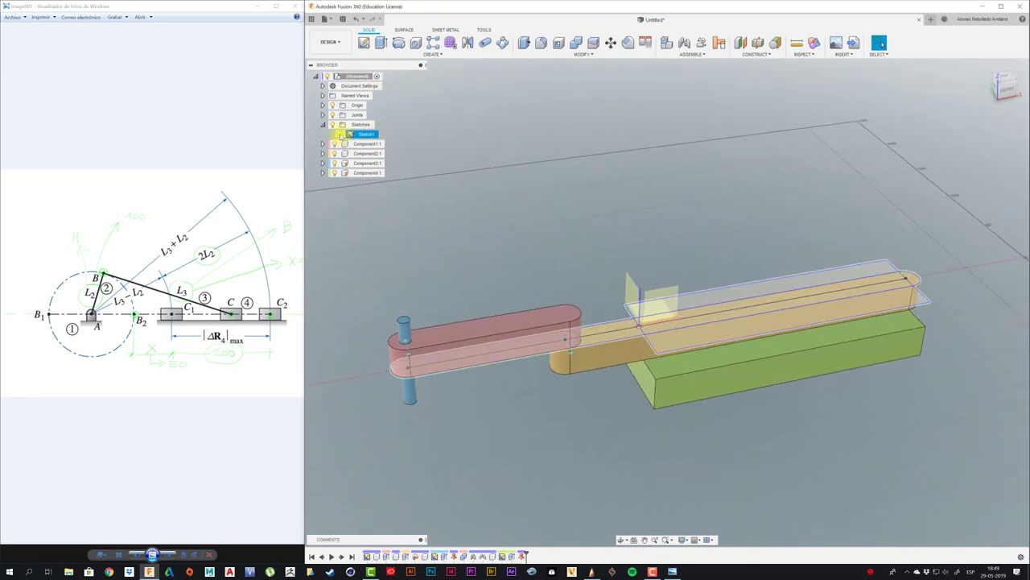
{"action": "left_click", "coordinate": [555, 193]}
{"action": "middle_click_drag", "start_coordinate": [566, 194], "coordinate": [527, 174], "text": "shift"}
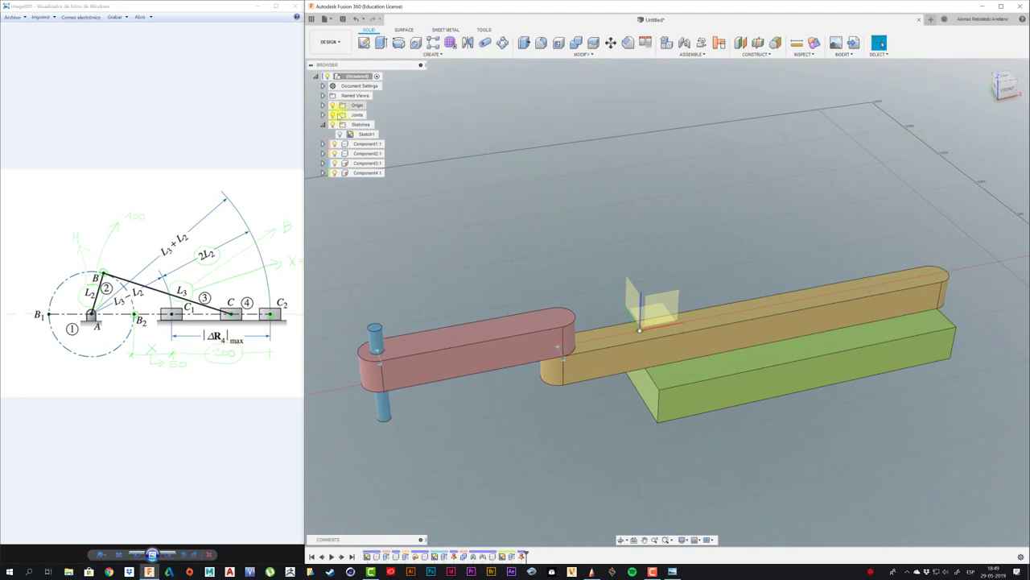
{"action": "mouse_move", "coordinate": [664, 172]}
{"action": "middle_mouse_down", "text": "shift"}
{"action": "mouse_move", "coordinate": [603, 253]}
{"action": "mouse_move", "coordinate": [557, 345]}
{"action": "middle_mouse_up", "text": "shift"}
{"action": "mouse_move", "coordinate": [554, 362]}
{"action": "left_mouse_down"}
{"action": "mouse_move", "coordinate": [627, 286]}
{"action": "mouse_move", "coordinate": [612, 335]}
{"action": "mouse_move", "coordinate": [563, 258]}
{"action": "mouse_move", "coordinate": [545, 265]}
{"action": "mouse_move", "coordinate": [542, 289]}
{"action": "mouse_move", "coordinate": [596, 306]}
{"action": "left_mouse_up"}
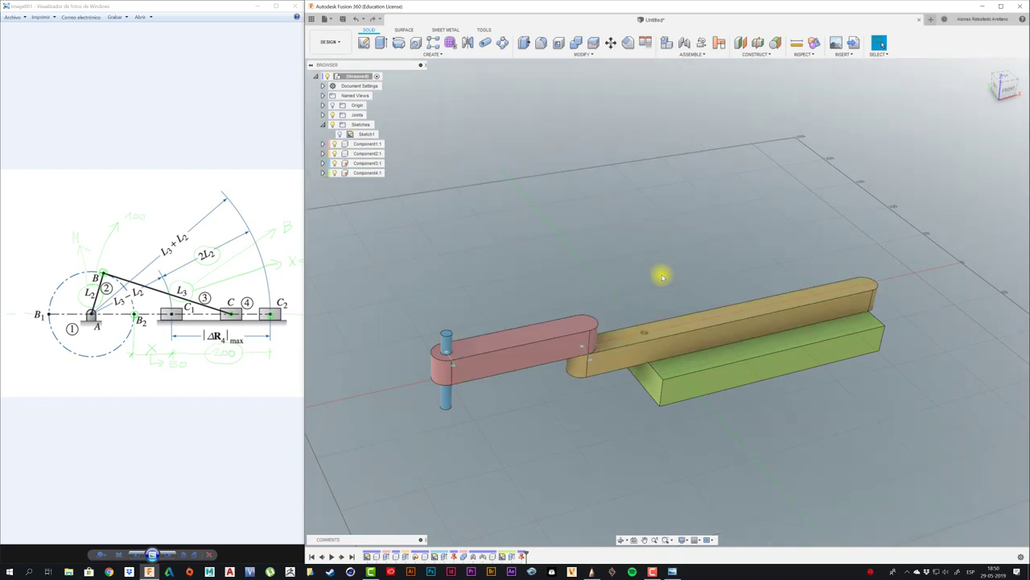
From the top view, measure the green block's top edge at 200.00 mm, then zoom out.
{"action": "left_click", "coordinate": [1007, 87]}
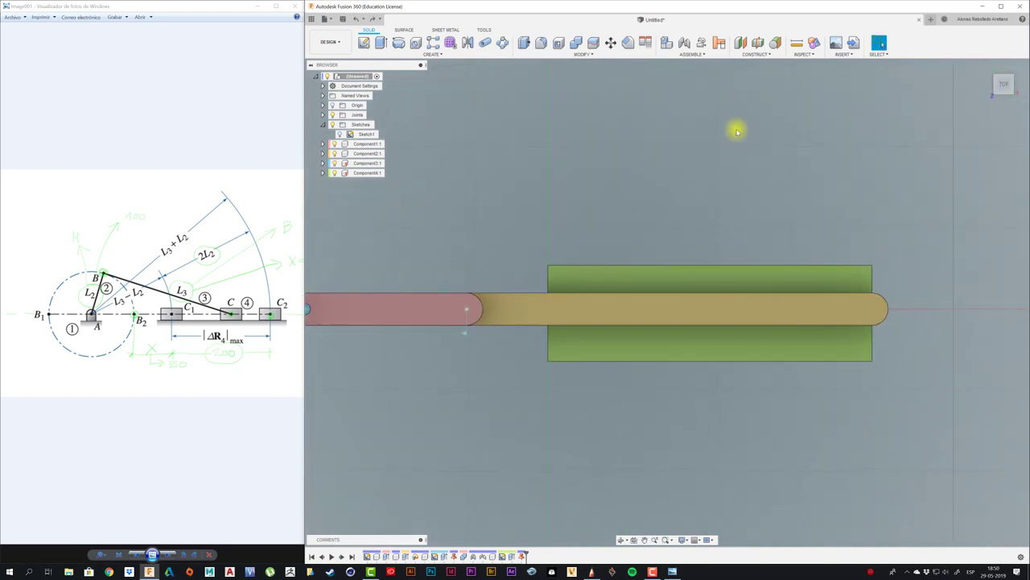
{"action": "left_click", "coordinate": [795, 50]}
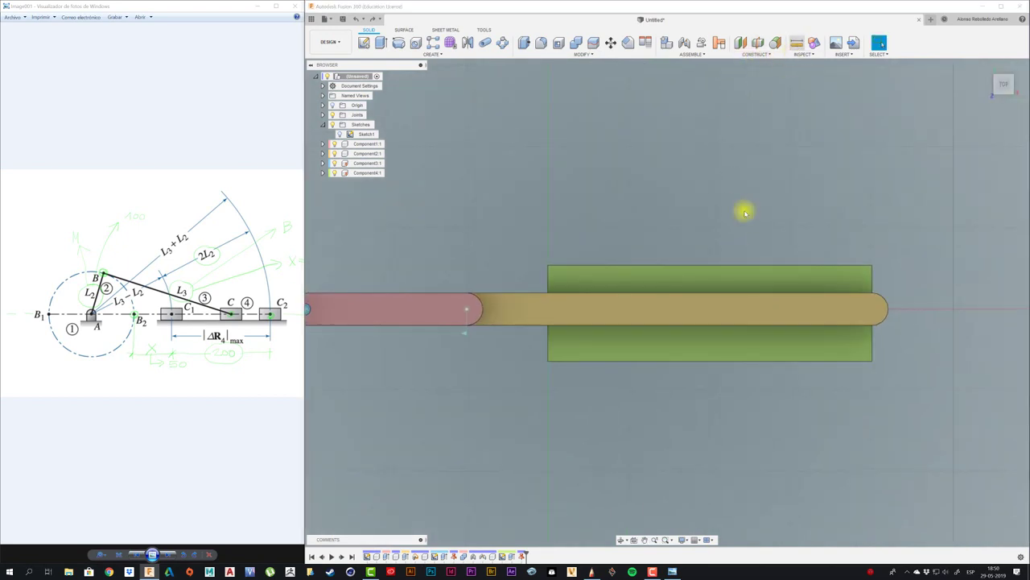
{"action": "left_click", "coordinate": [722, 266]}
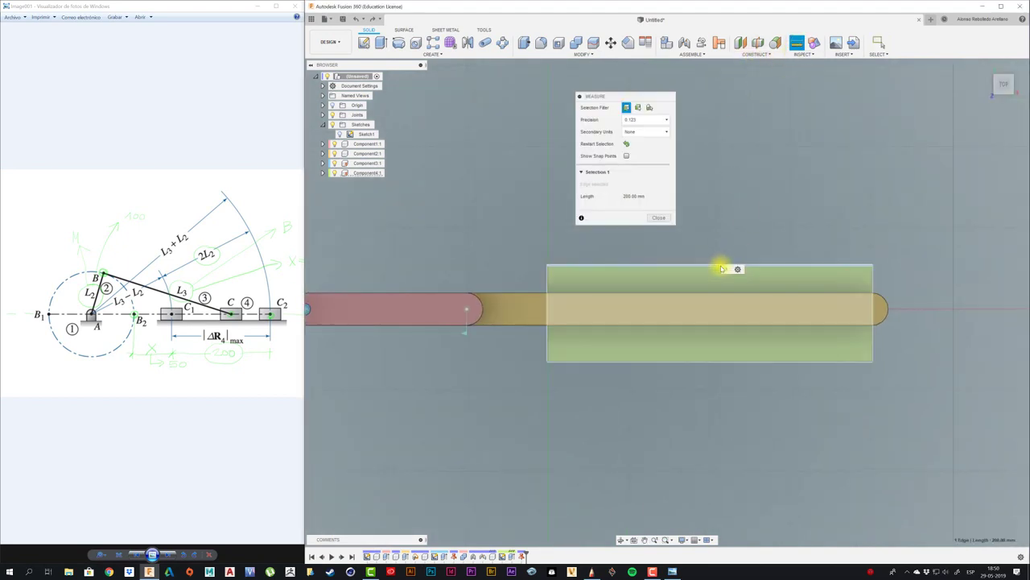
{"action": "left_click", "coordinate": [659, 218]}
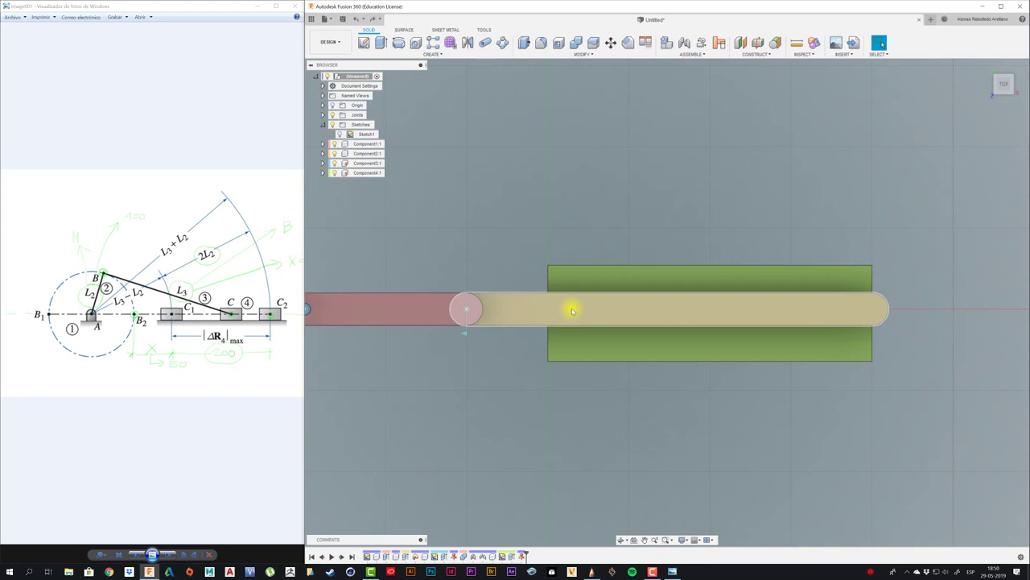
{"action": "scroll", "coordinate": [564, 320], "scroll_direction": "down", "scroll_amount": 1}
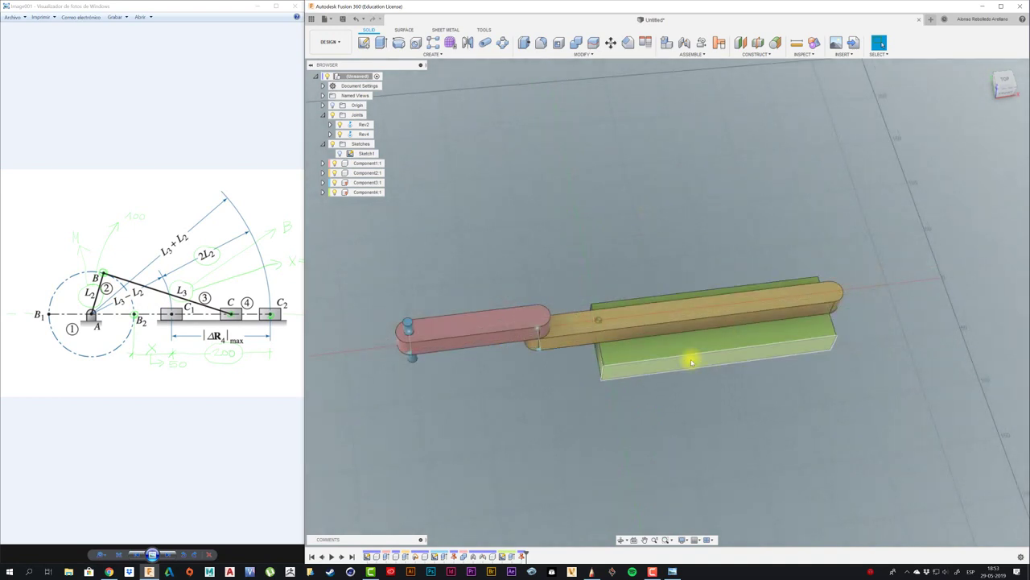
Try an As-built Joint's motion types, then cancel it without creating a joint.
{"action": "key", "text": "shift+j"}
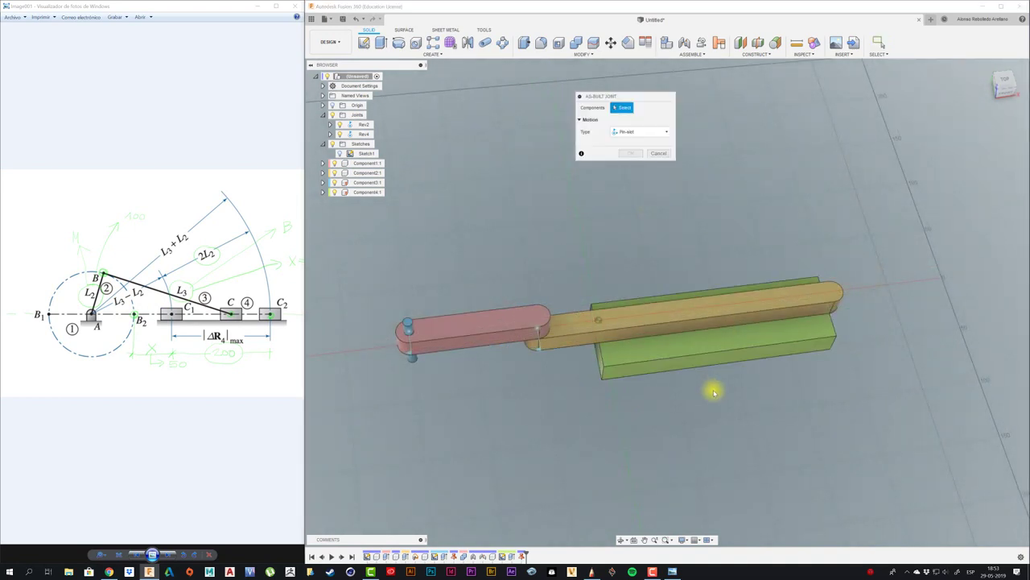
{"action": "left_click", "coordinate": [656, 134]}
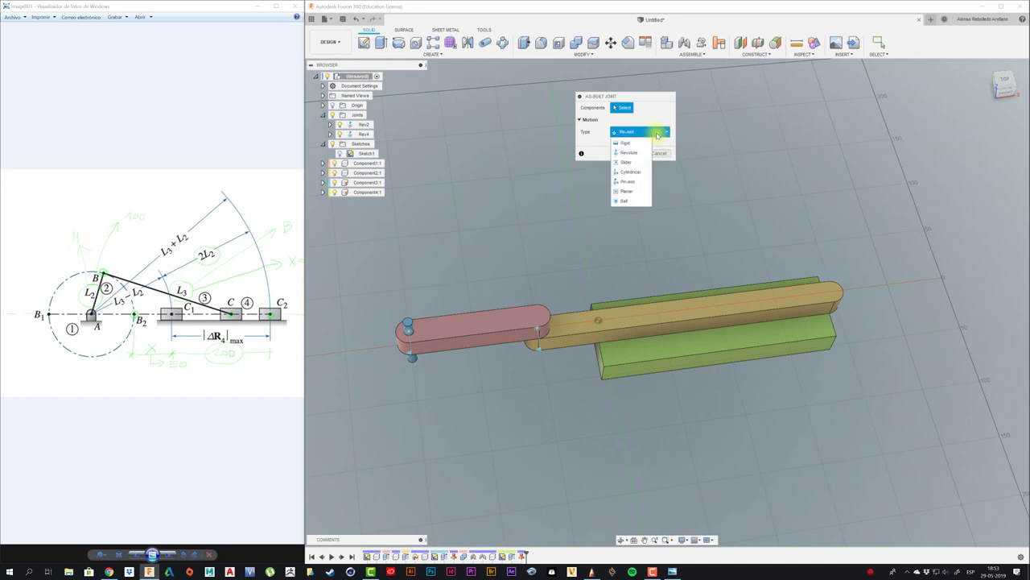
{"action": "left_click", "coordinate": [643, 188]}
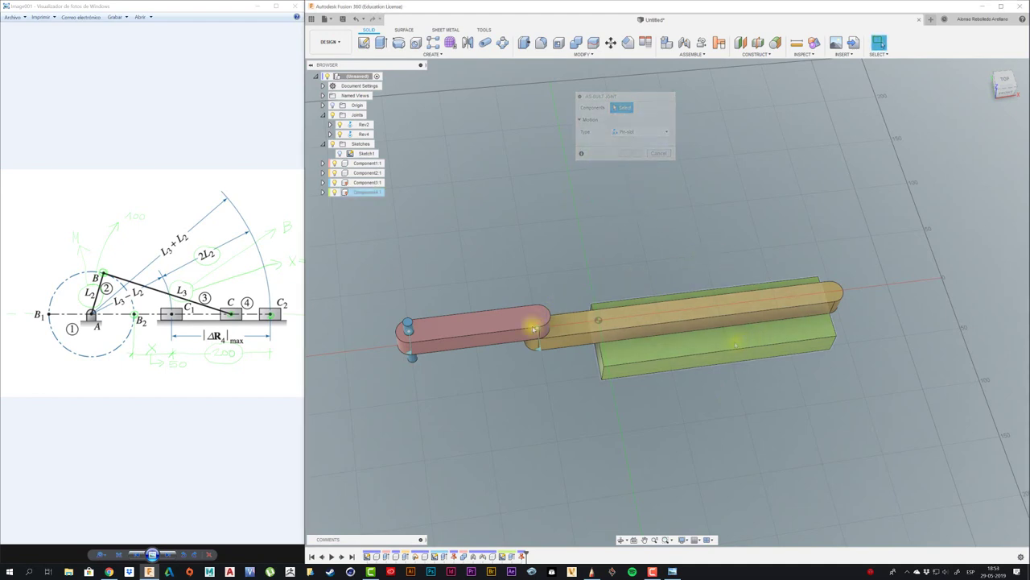
{"action": "left_click", "coordinate": [637, 153]}
Swing the yellow rod to test it, undo the move, and start a new Joint.
{"action": "left_click_drag", "start_coordinate": [511, 350], "coordinate": [498, 370]}
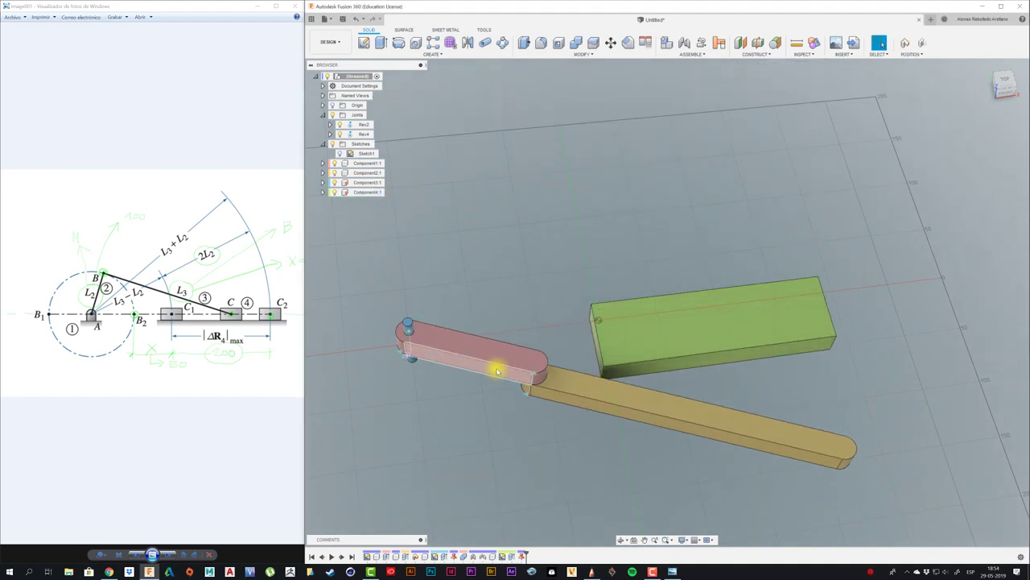
{"action": "key", "text": "ctrl+z"}
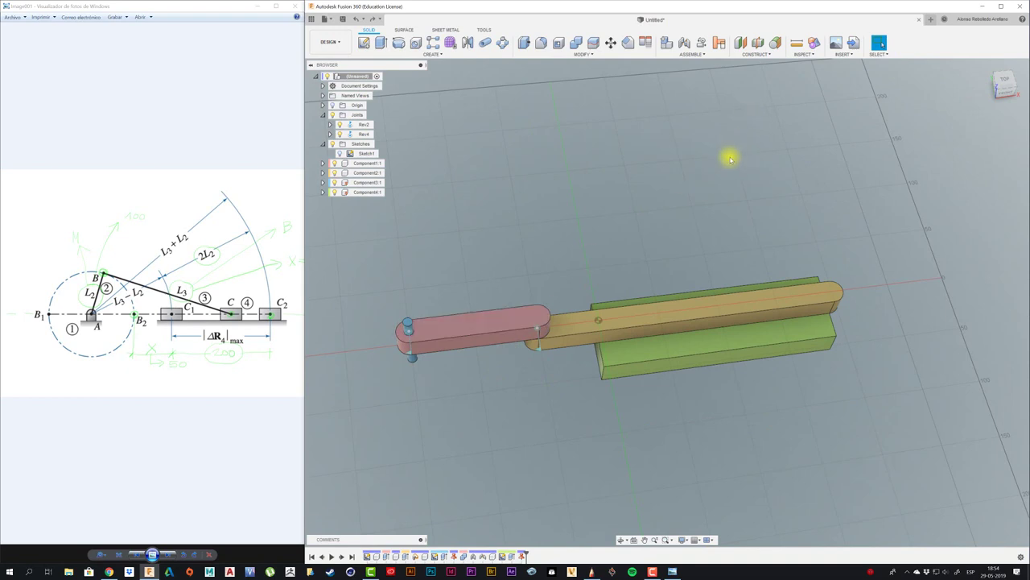
{"action": "key", "text": "j"}
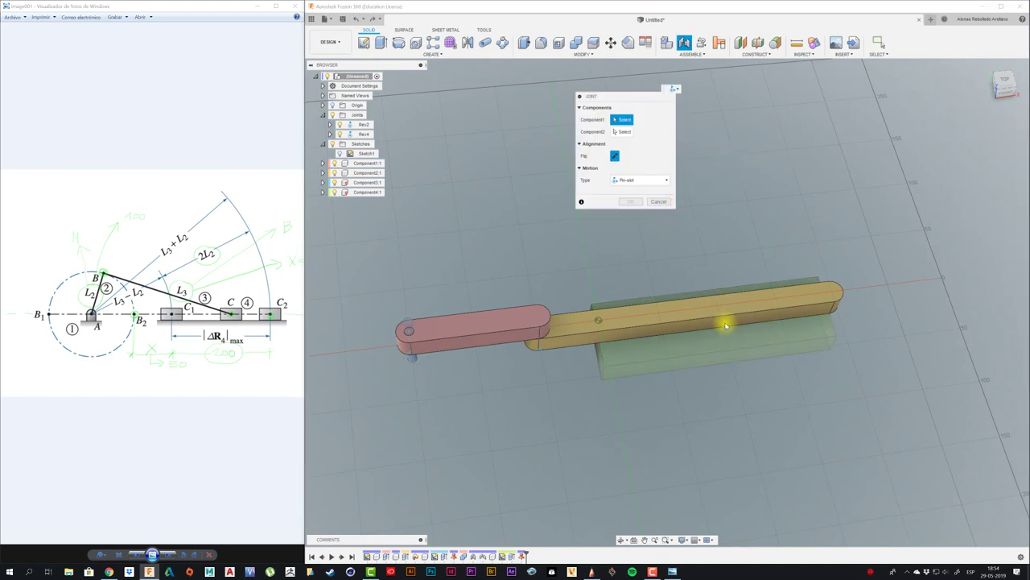
Join the yellow rod's end to the green block with Pin-slot joint PinSlot5, then turn the crank to test.
{"action": "left_click", "coordinate": [648, 185]}
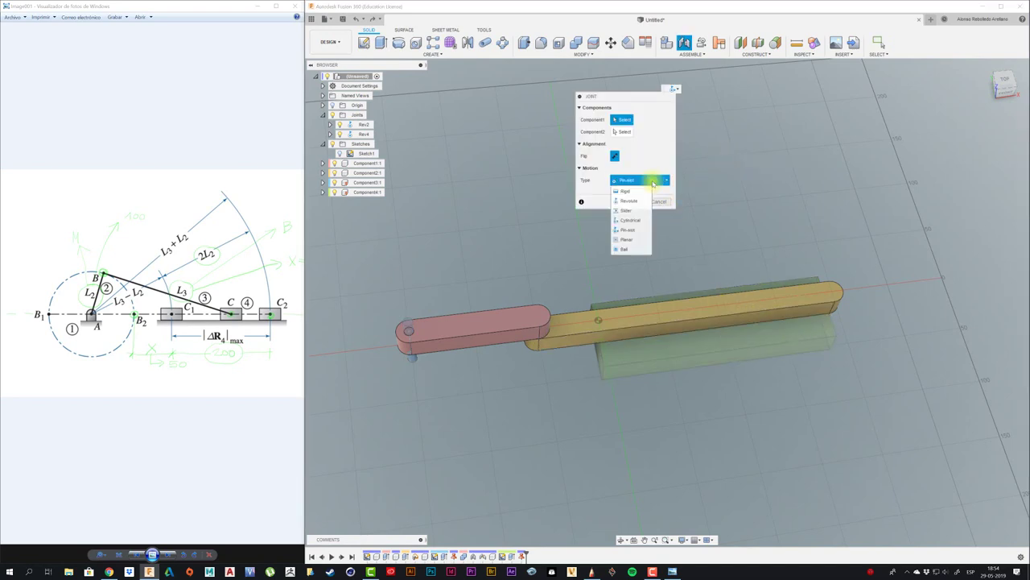
{"action": "left_click", "coordinate": [652, 183]}
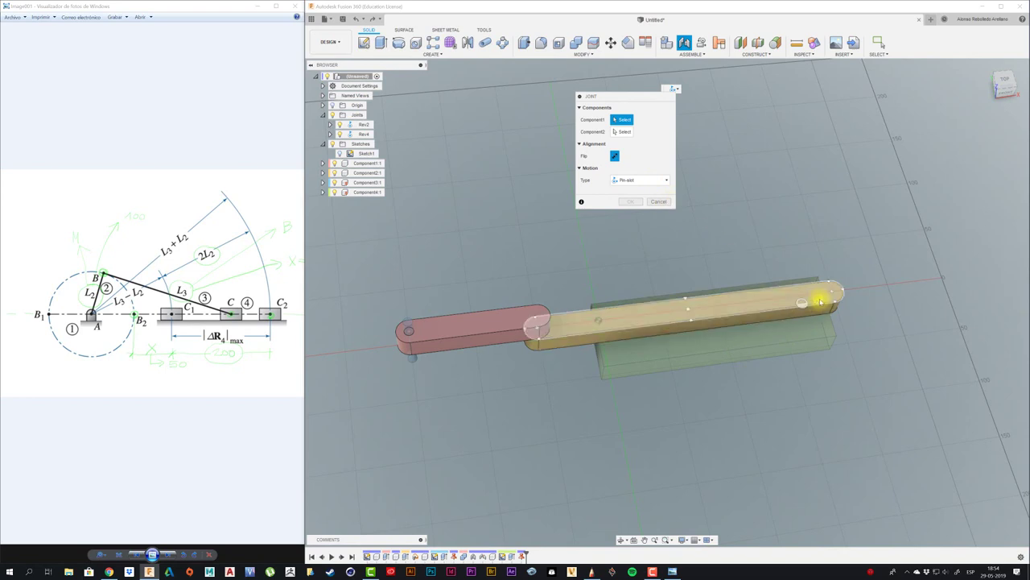
{"action": "mouse_move", "coordinate": [842, 319]}
{"action": "middle_mouse_down", "text": "shift"}
{"action": "mouse_move", "coordinate": [826, 295]}
{"action": "mouse_move", "coordinate": [717, 252]}
{"action": "mouse_move", "coordinate": [490, 292]}
{"action": "middle_mouse_up", "text": "shift"}
{"action": "left_click", "coordinate": [479, 301]}
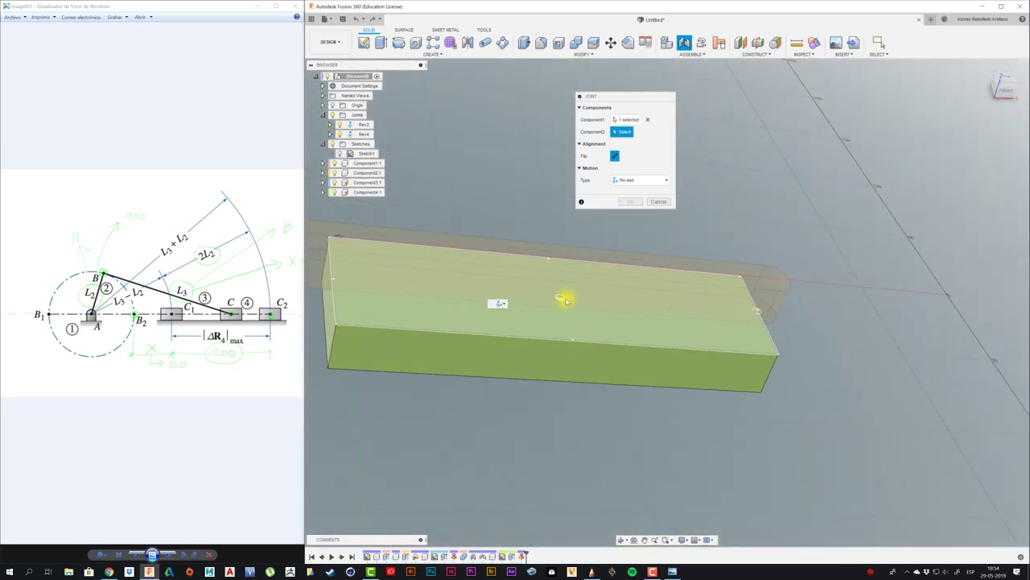
{"action": "left_click", "coordinate": [566, 300]}
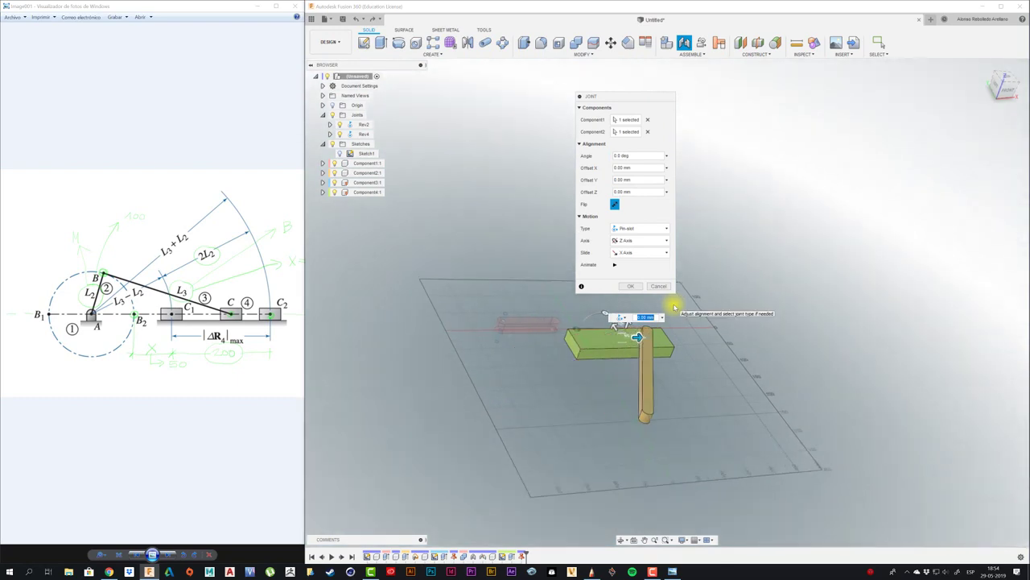
{"action": "left_click", "coordinate": [631, 285]}
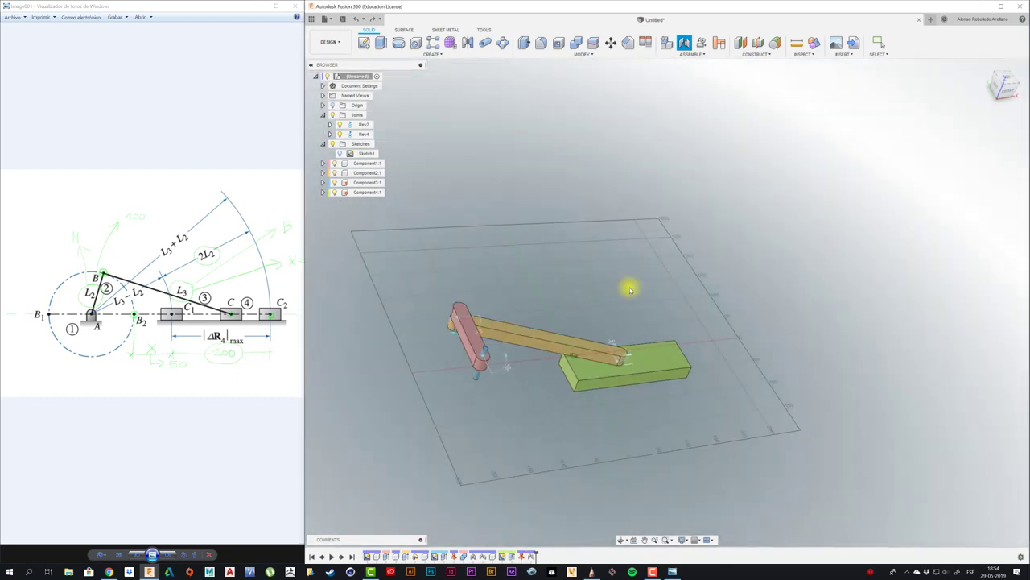
{"action": "mouse_move", "coordinate": [485, 340]}
{"action": "left_mouse_down"}
{"action": "mouse_move", "coordinate": [475, 354]}
{"action": "mouse_move", "coordinate": [485, 380]}
{"action": "mouse_move", "coordinate": [476, 379]}
{"action": "mouse_move", "coordinate": [483, 363]}
{"action": "mouse_move", "coordinate": [518, 368]}
{"action": "left_mouse_up"}
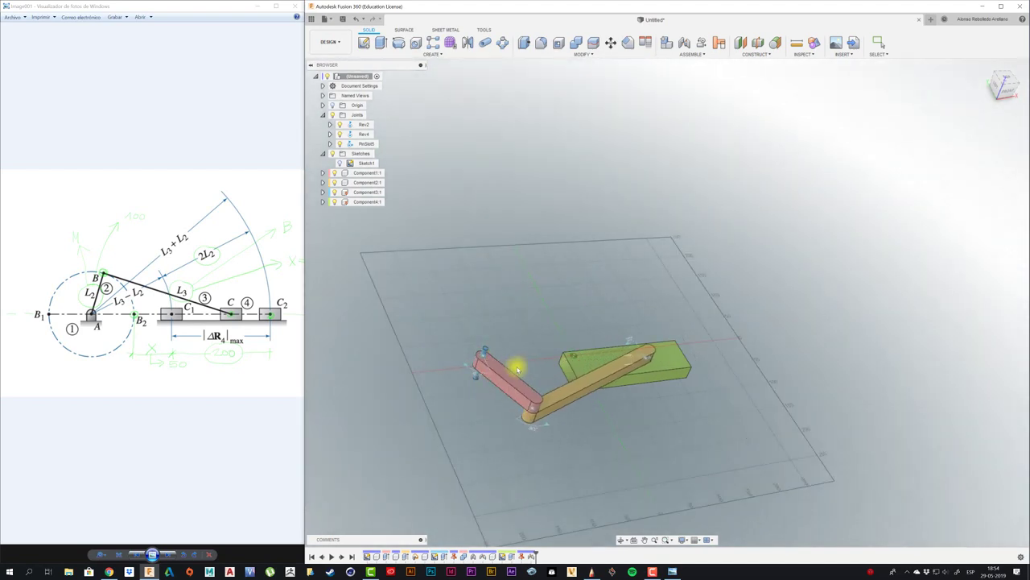
{"action": "mouse_move", "coordinate": [520, 326]}
{"action": "left_mouse_down"}
{"action": "mouse_move", "coordinate": [497, 314]}
{"action": "mouse_move", "coordinate": [506, 357]}
{"action": "mouse_move", "coordinate": [458, 356]}
{"action": "mouse_move", "coordinate": [443, 391]}
{"action": "left_mouse_up"}
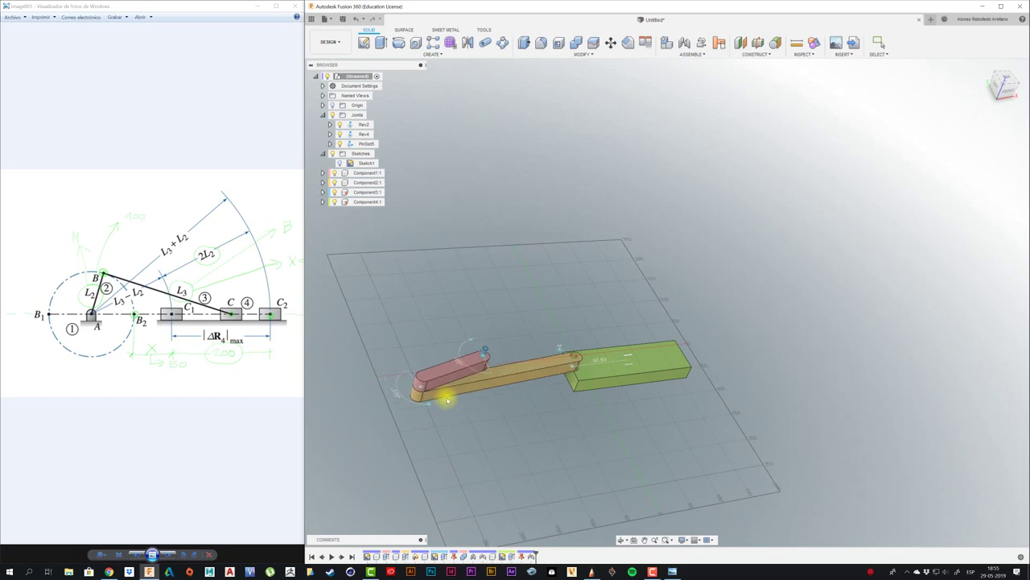
Offset the blue pin's end face with Press Pull after rechecking the crank's motion.
{"action": "mouse_move", "coordinate": [448, 399]}
{"action": "left_mouse_down"}
{"action": "mouse_move", "coordinate": [460, 395]}
{"action": "mouse_move", "coordinate": [453, 373]}
{"action": "left_mouse_up"}
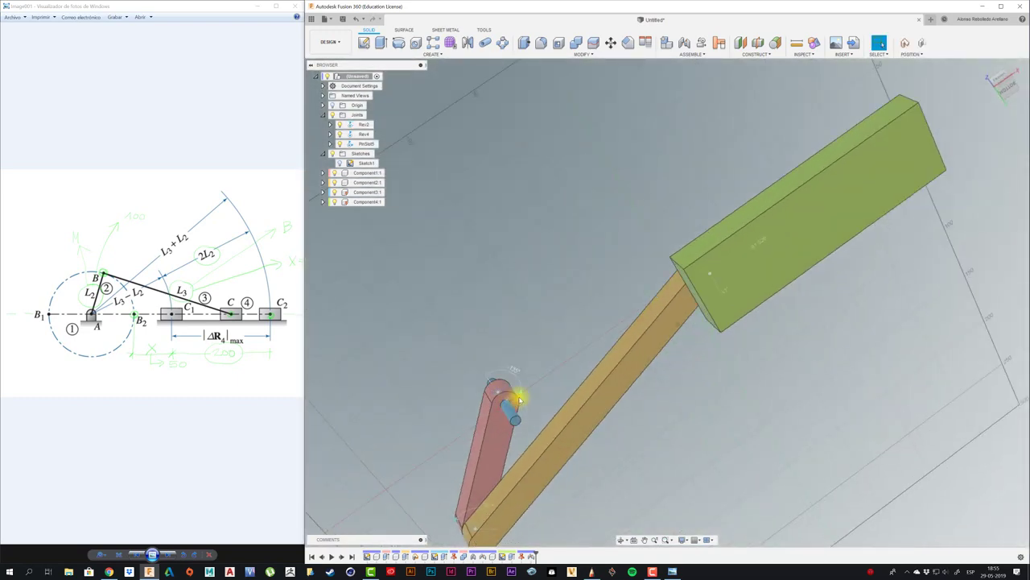
{"action": "left_click", "coordinate": [524, 43]}
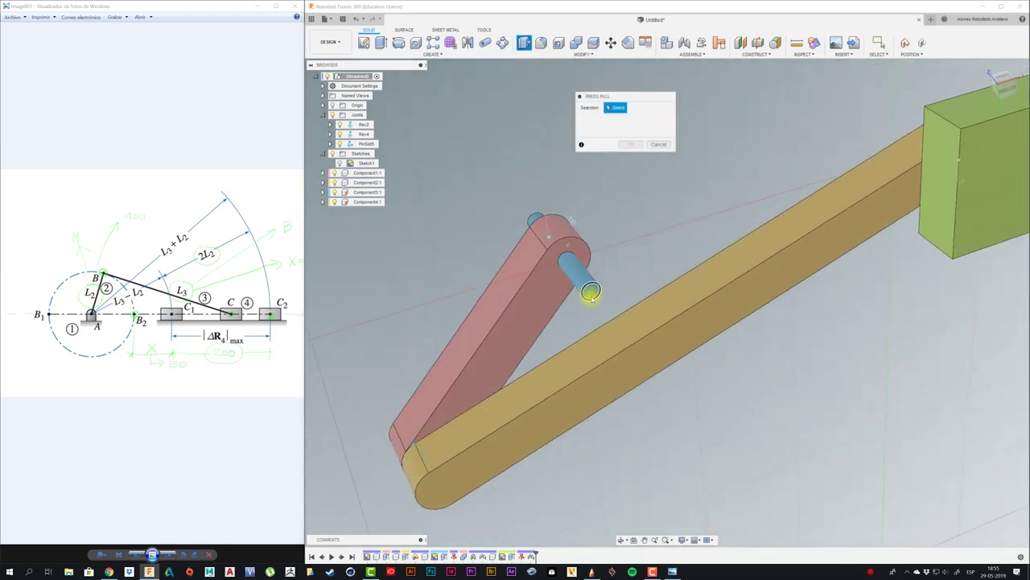
{"action": "left_click", "coordinate": [595, 300]}
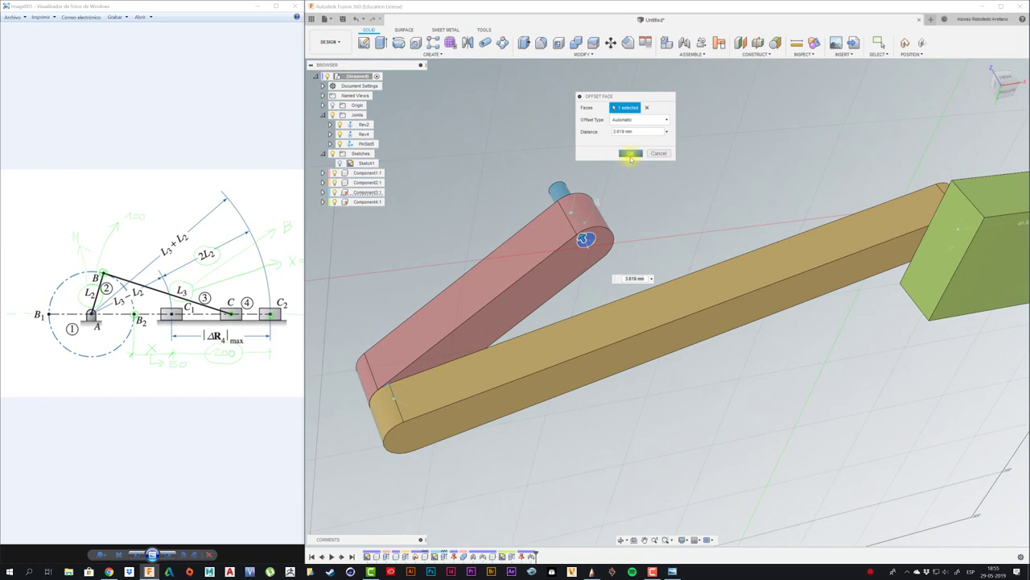
{"action": "left_click", "coordinate": [630, 153]}
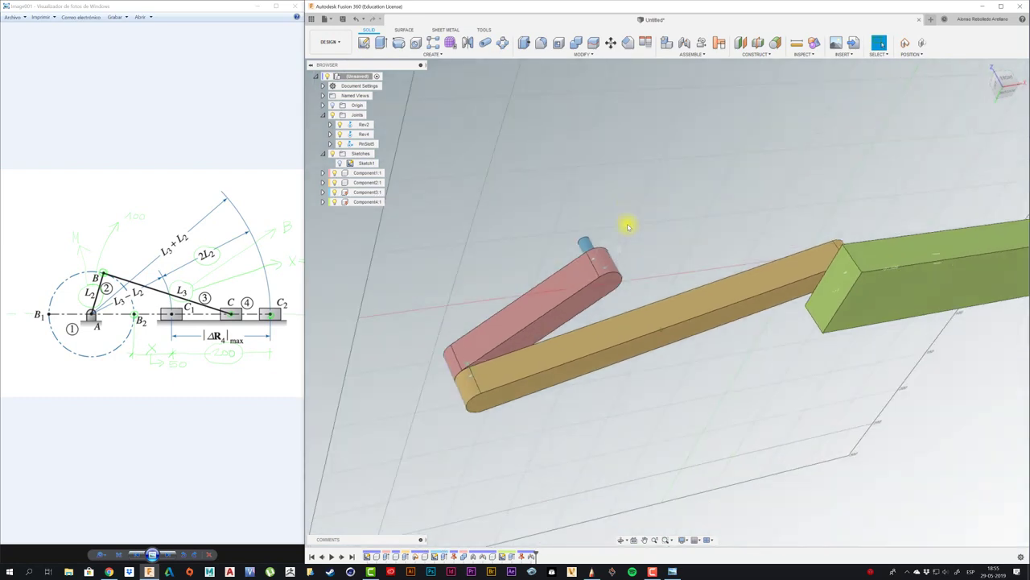
Swing the crank to a new angle and maximize the Fusion 360 window.
{"action": "mouse_move", "coordinate": [628, 226]}
{"action": "middle_mouse_down", "text": "shift"}
{"action": "mouse_move", "coordinate": [650, 301]}
{"action": "mouse_move", "coordinate": [641, 356]}
{"action": "mouse_move", "coordinate": [650, 385]}
{"action": "middle_mouse_up", "text": "shift"}
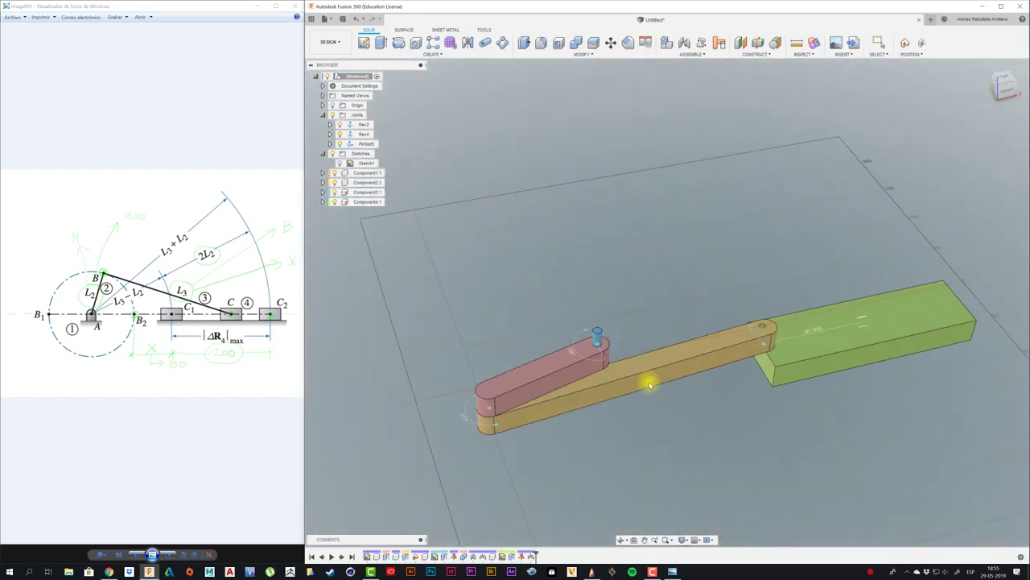
{"action": "mouse_move", "coordinate": [649, 385]}
{"action": "left_mouse_down"}
{"action": "mouse_move", "coordinate": [793, 295]}
{"action": "mouse_move", "coordinate": [656, 368]}
{"action": "mouse_move", "coordinate": [586, 357]}
{"action": "left_mouse_up"}
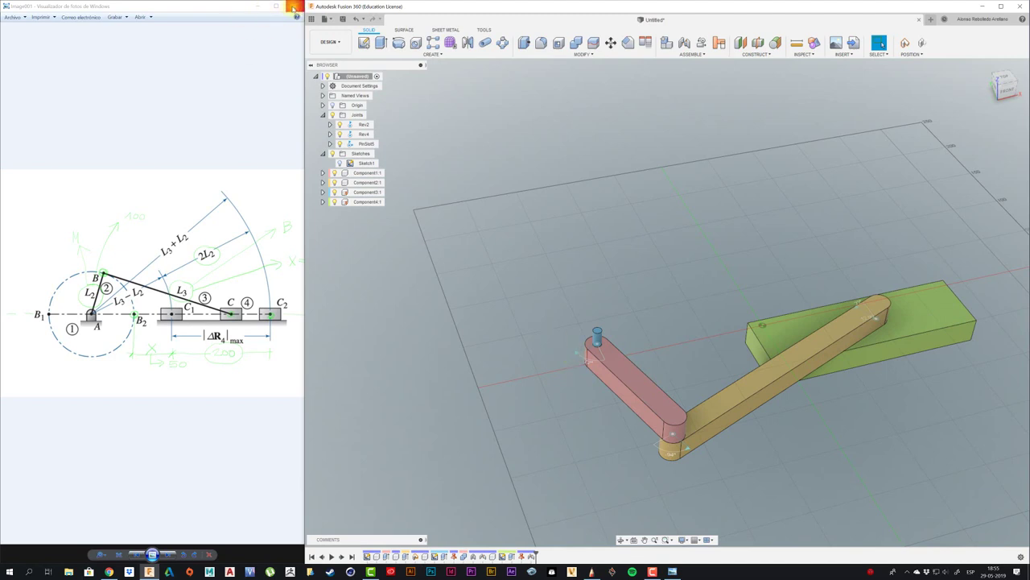
{"action": "left_click", "coordinate": [999, 8]}
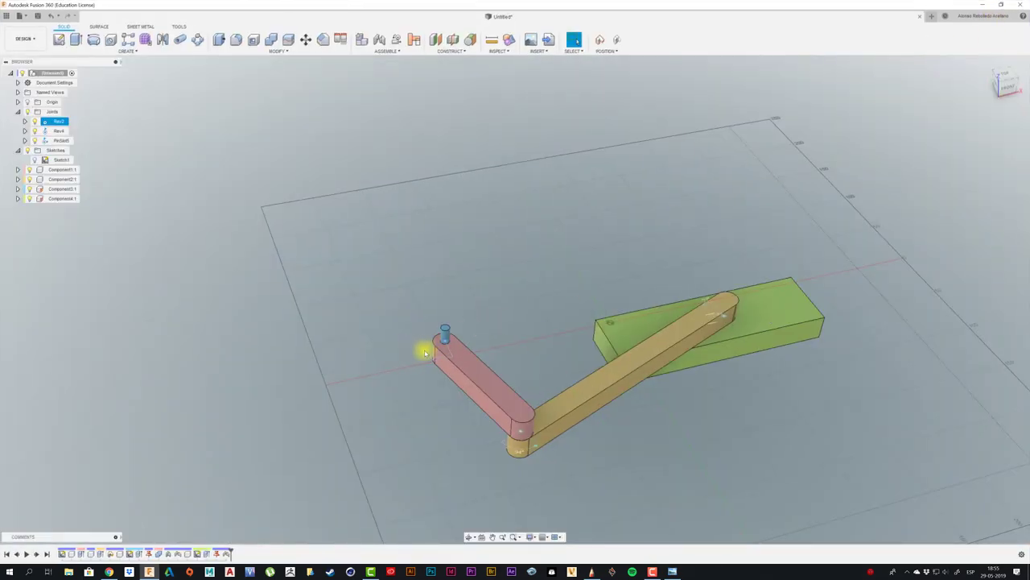
Animate the Rev2 joint and watch the crank drive the rod from the TOP view.
{"action": "right_click", "coordinate": [425, 352]}
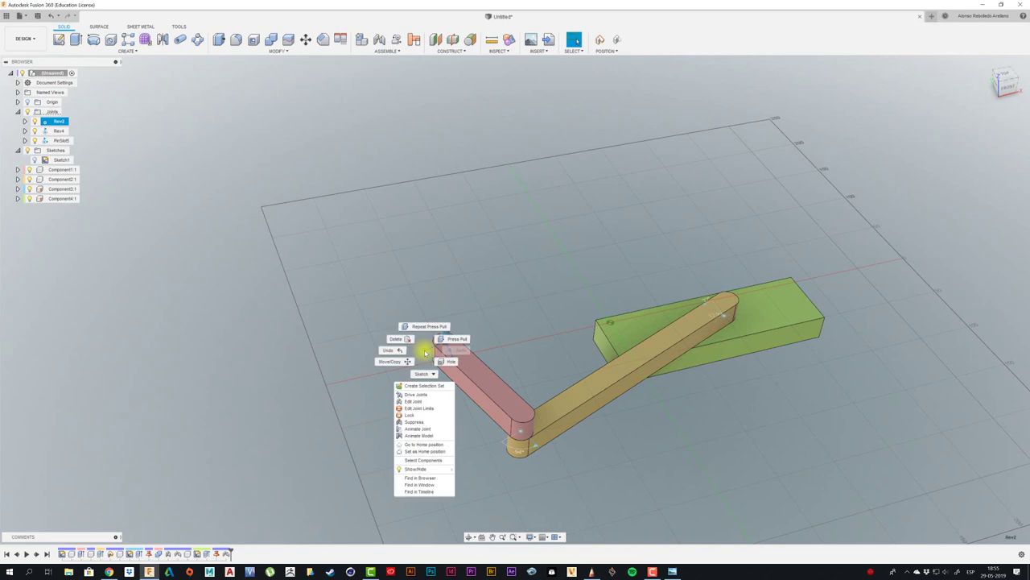
{"action": "left_click", "coordinate": [444, 438]}
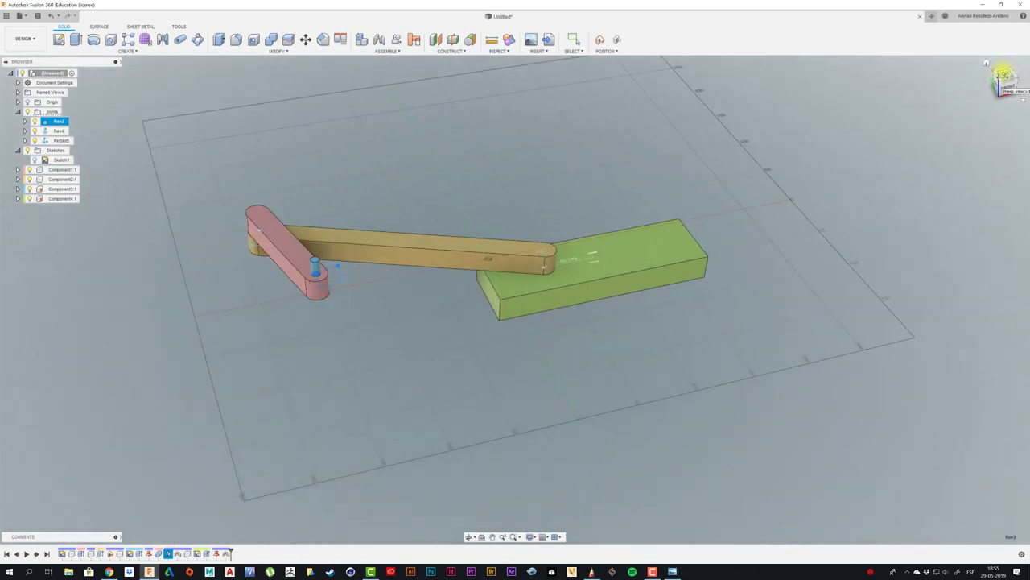
{"action": "left_click", "coordinate": [1004, 74]}
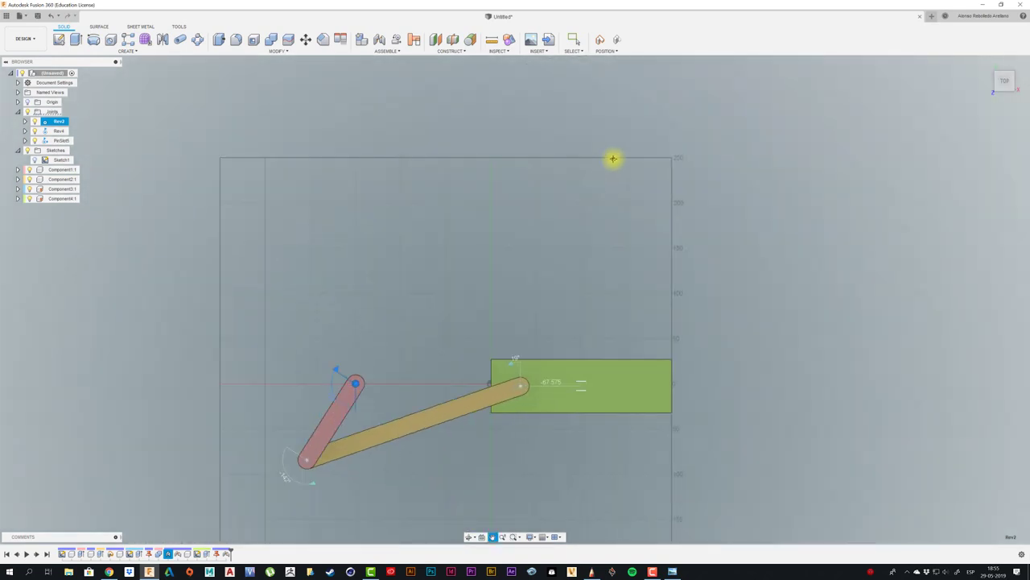